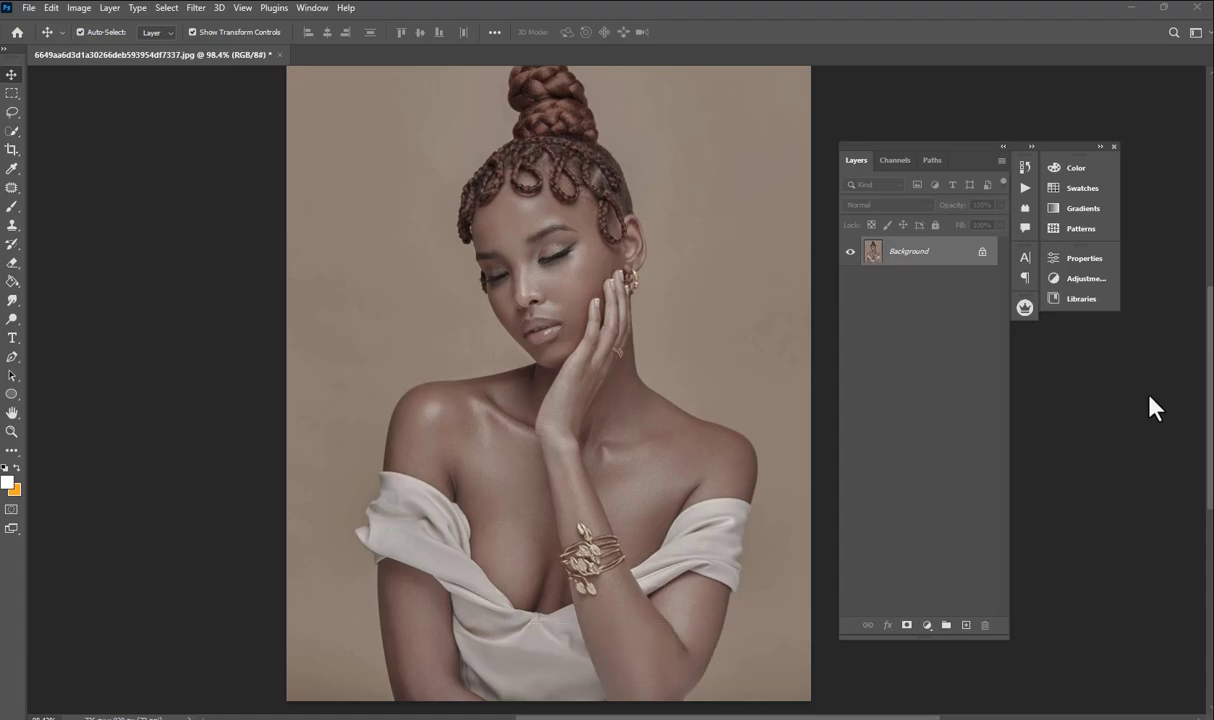
# Step: Open the portrait in the Camera Raw filter and look through its edit sections
pyautogui.click(192, 9)
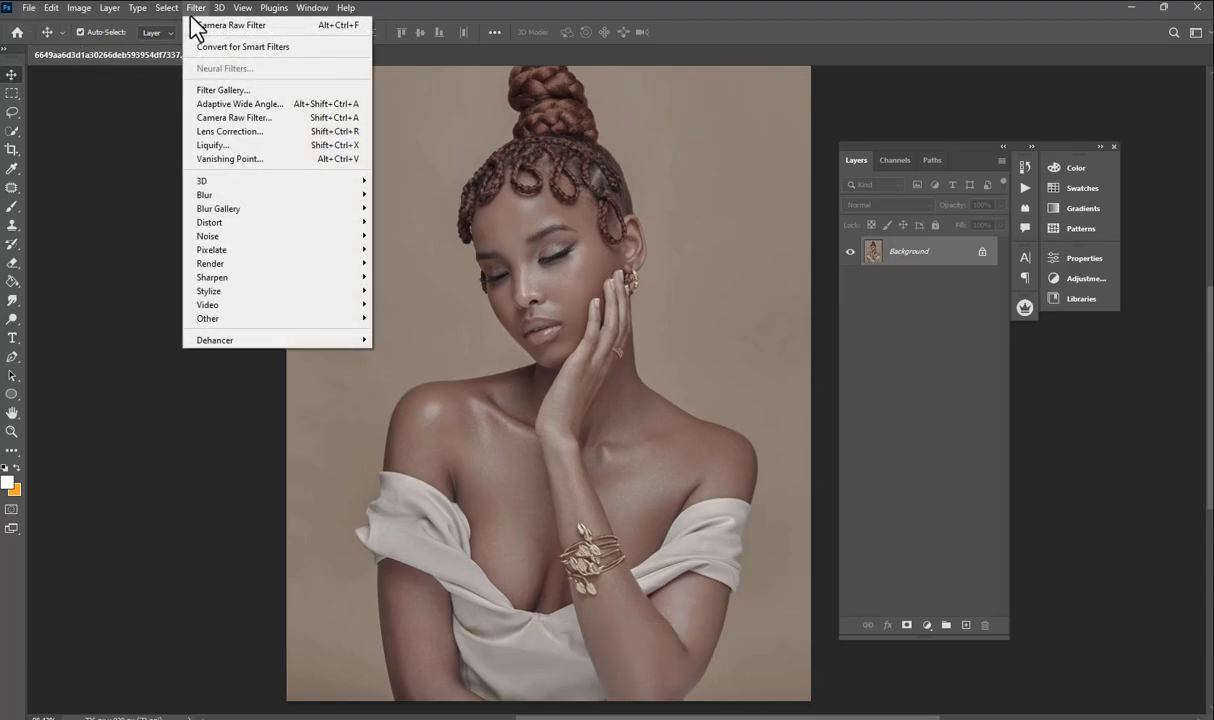
pyautogui.click(248, 120)
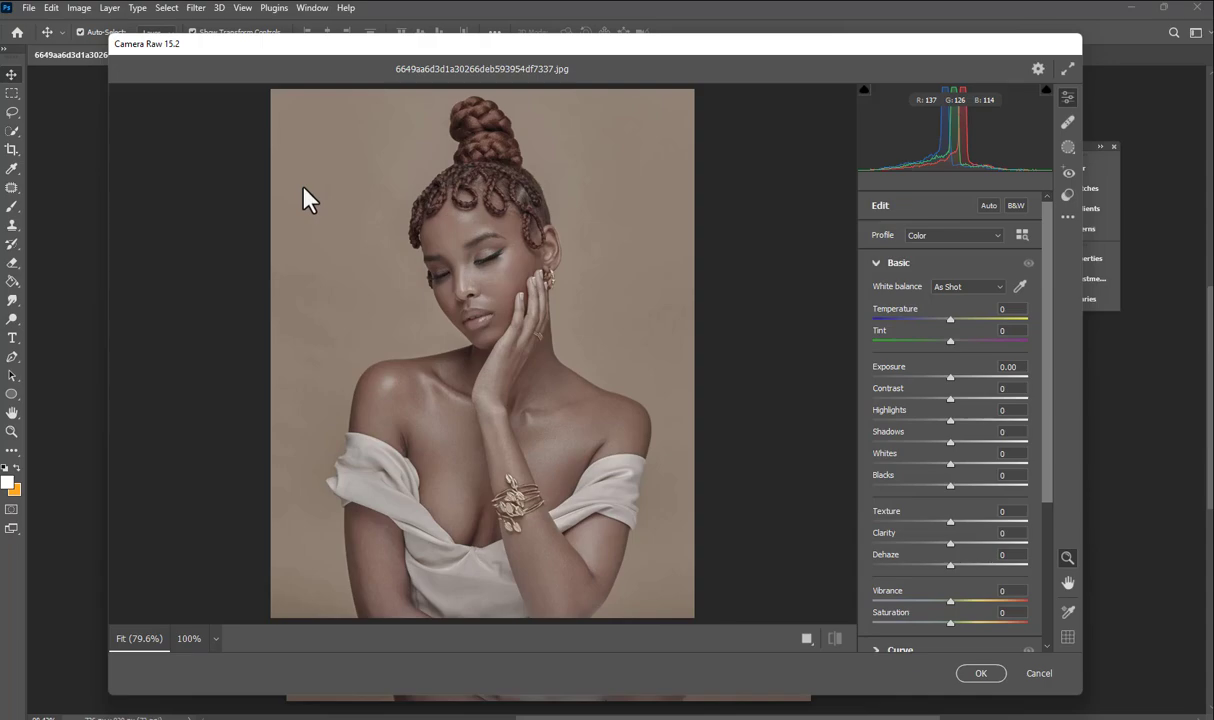
pyautogui.scroll(-5, 918, 458)
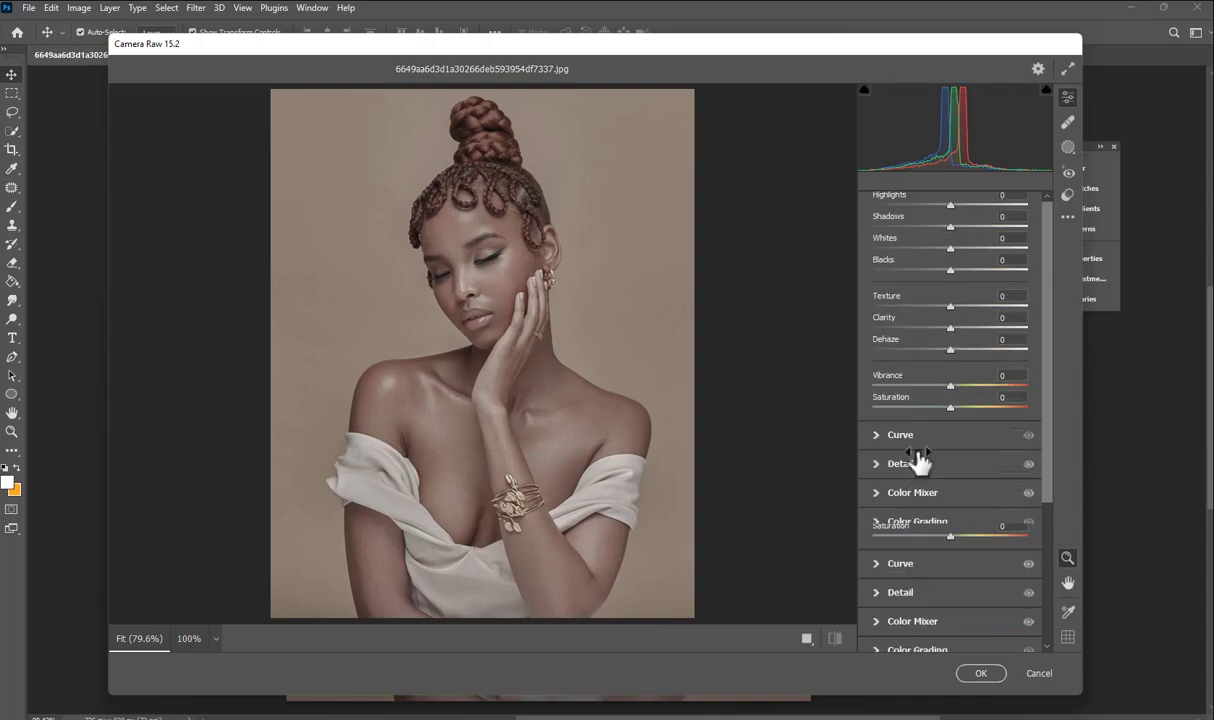
pyautogui.scroll(5, 918, 458)
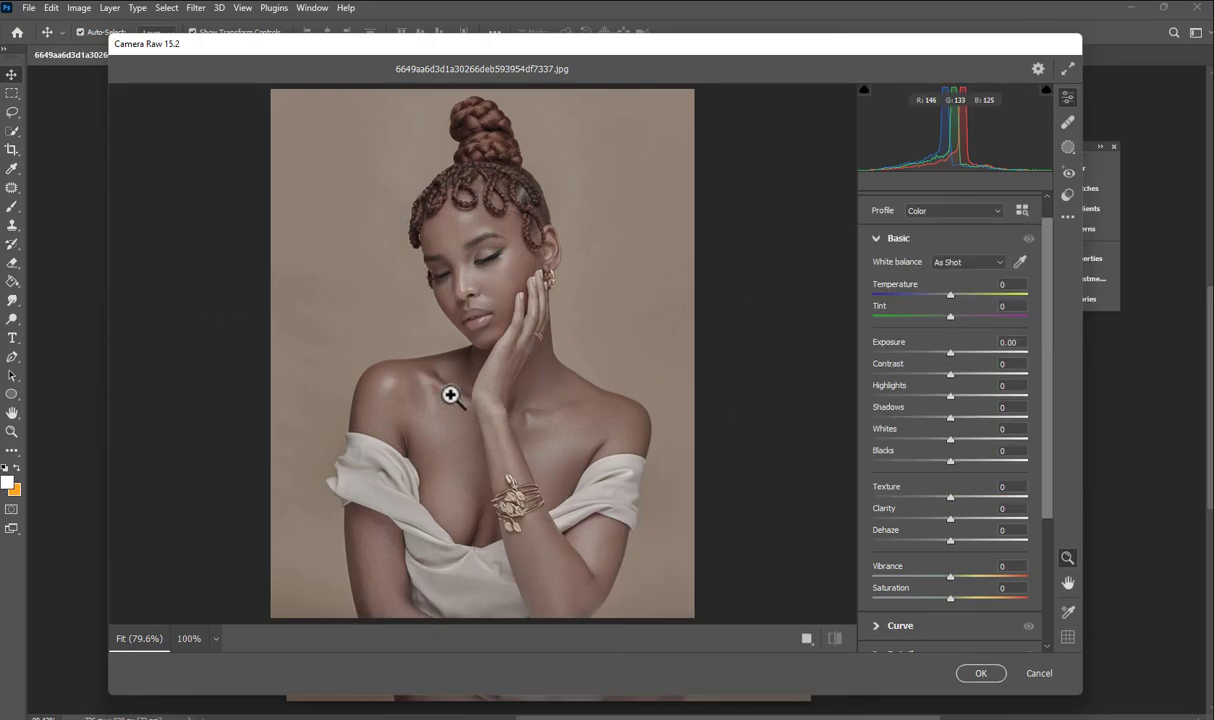
# Step: Set the portrait's Exposure to +0.55 and Contrast to +58, and compare the result with the default settings
pyautogui.scroll(2, 488, 282)
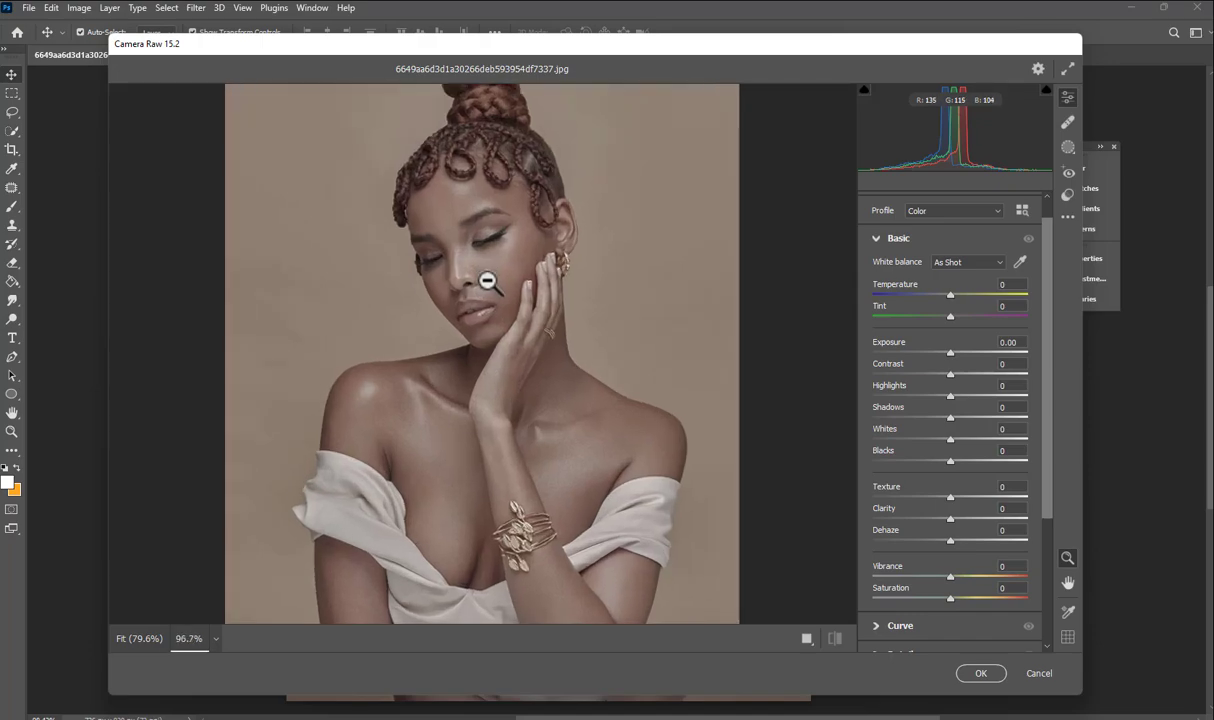
pyautogui.scroll(1, 490, 284)
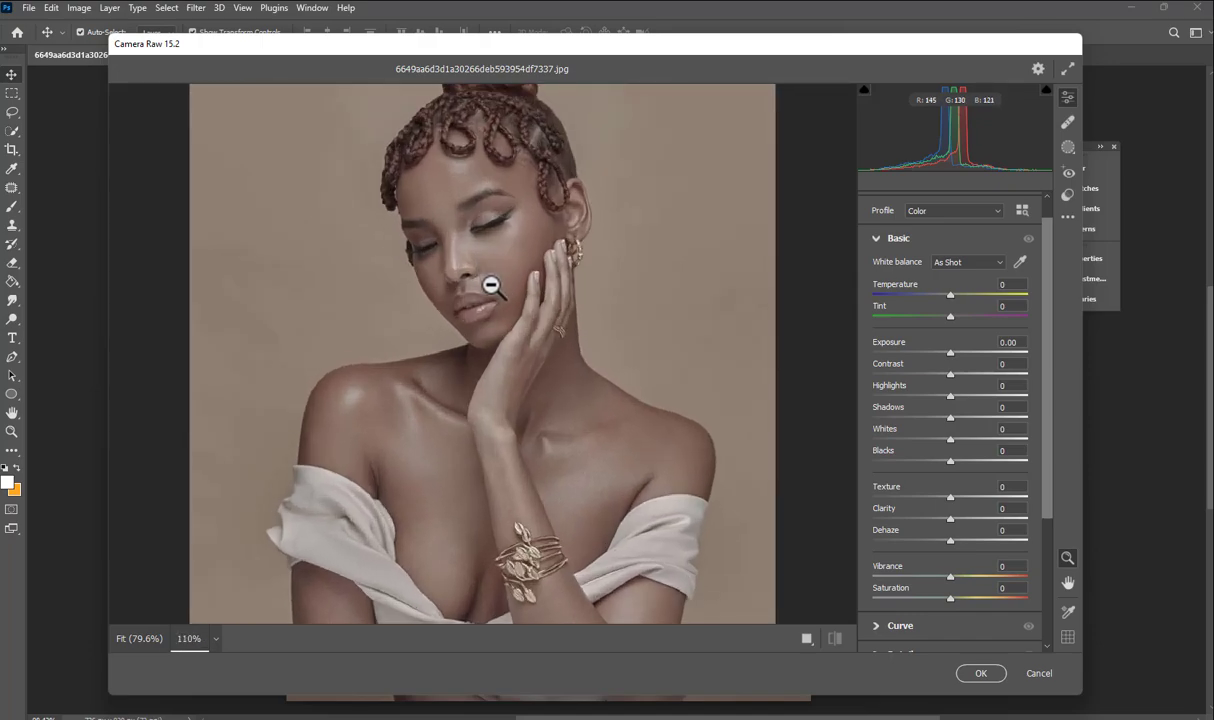
pyautogui.scroll(1, 490, 285)
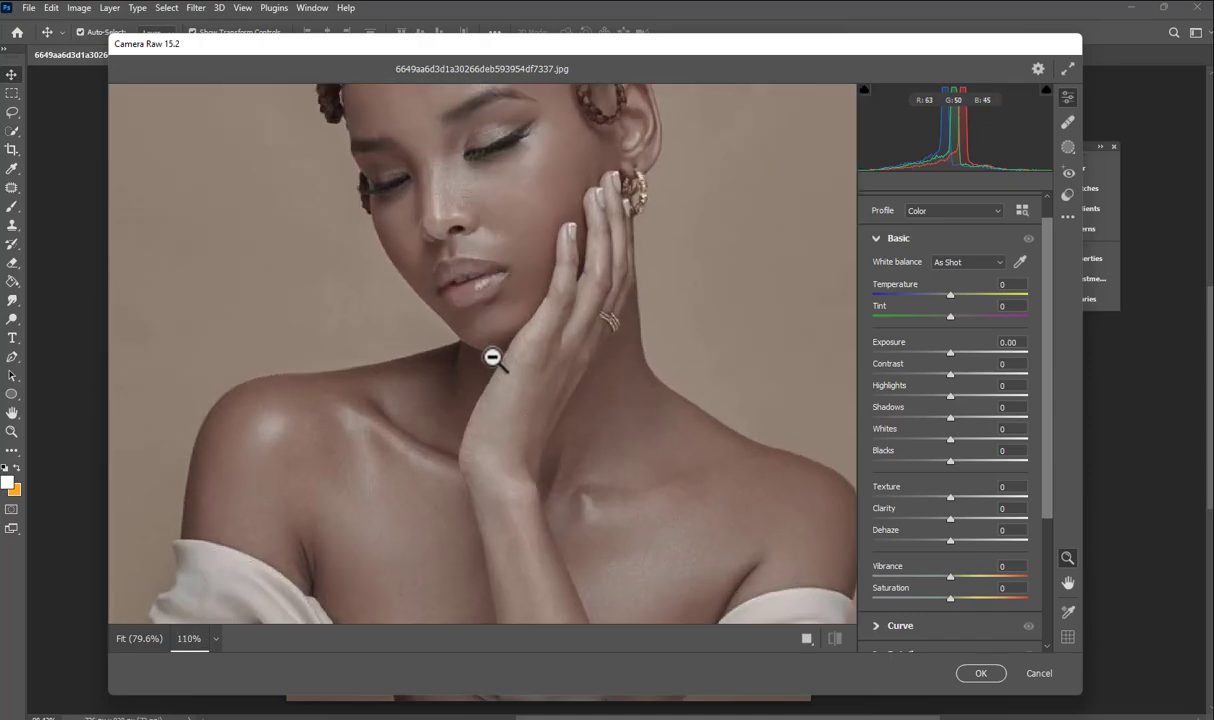
pyautogui.scroll(-2, 491, 357)
pyautogui.scroll(1, 491, 357)
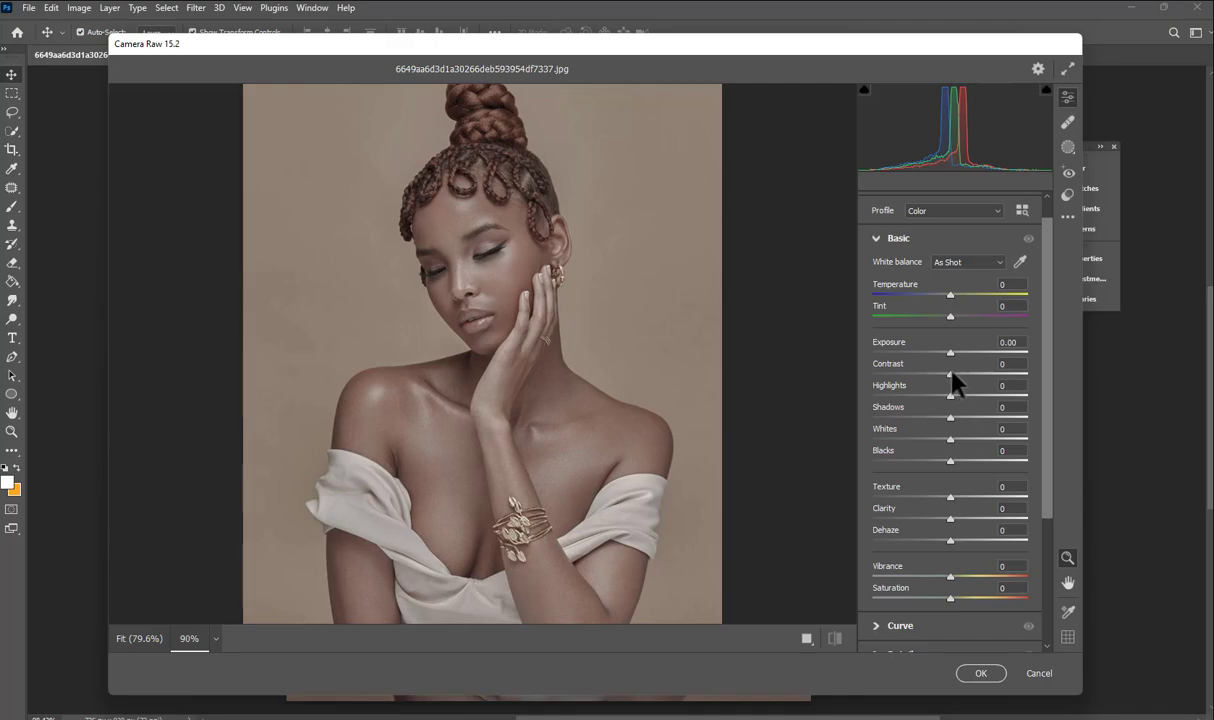
pyautogui.moveTo(952, 373)
pyautogui.mouseDown()
pyautogui.moveTo(999, 372)
pyautogui.moveTo(938, 377)
pyautogui.moveTo(998, 362)
pyautogui.moveTo(958, 352)
pyautogui.mouseUp()
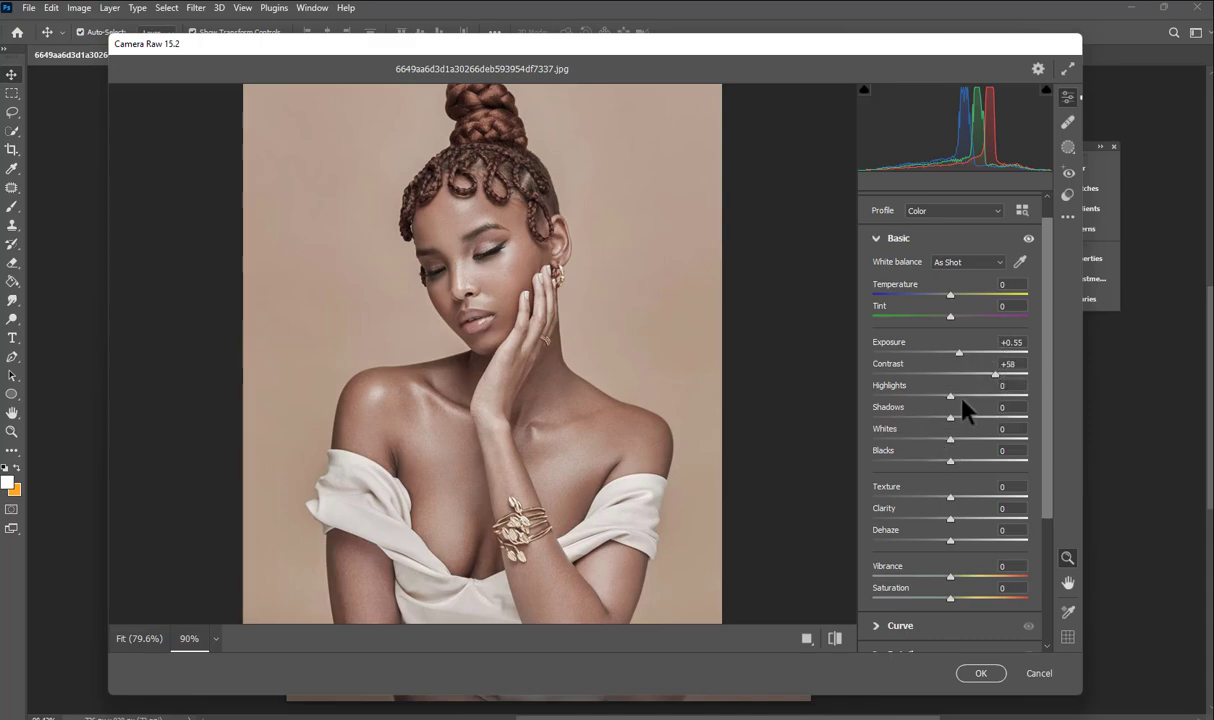
pyautogui.click(836, 643)
pyautogui.click(836, 643)
# Step: Set Highlights to +30 and Shadows to -40, and compare the portrait with its default settings
pyautogui.scroll(-1, 488, 312)
pyautogui.scroll(1, 490, 272)
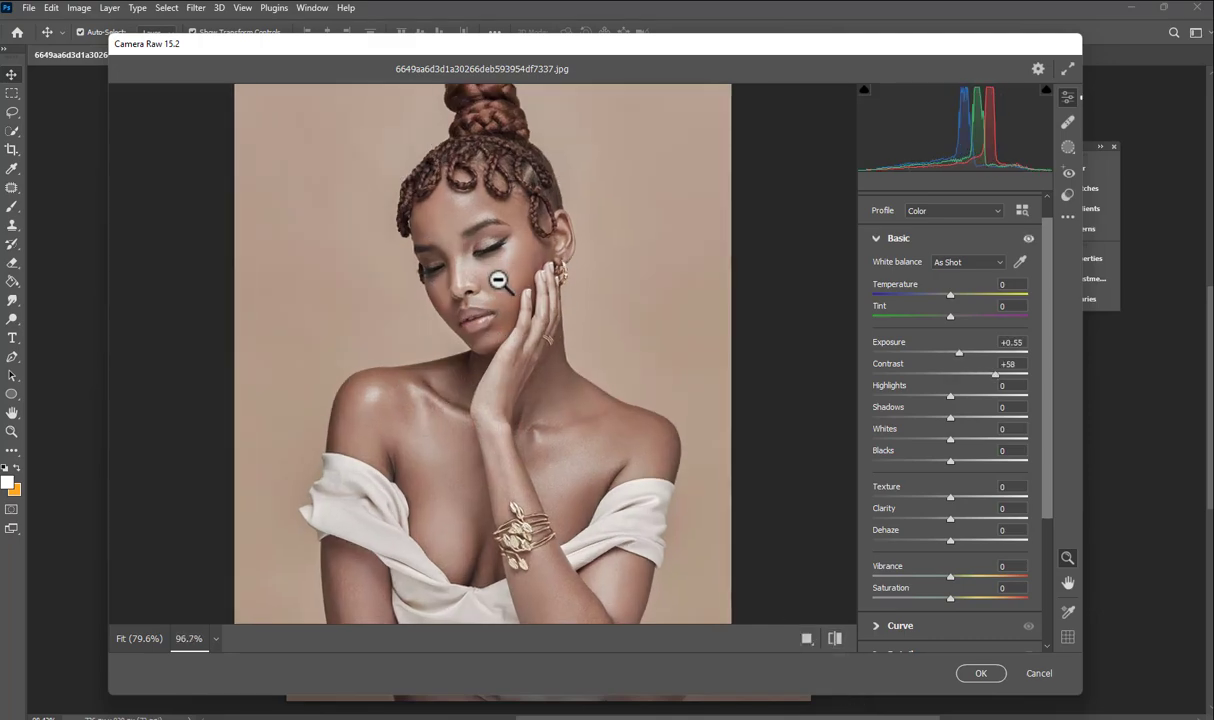
pyautogui.scroll(1, 490, 274)
pyautogui.scroll(-1, 464, 200)
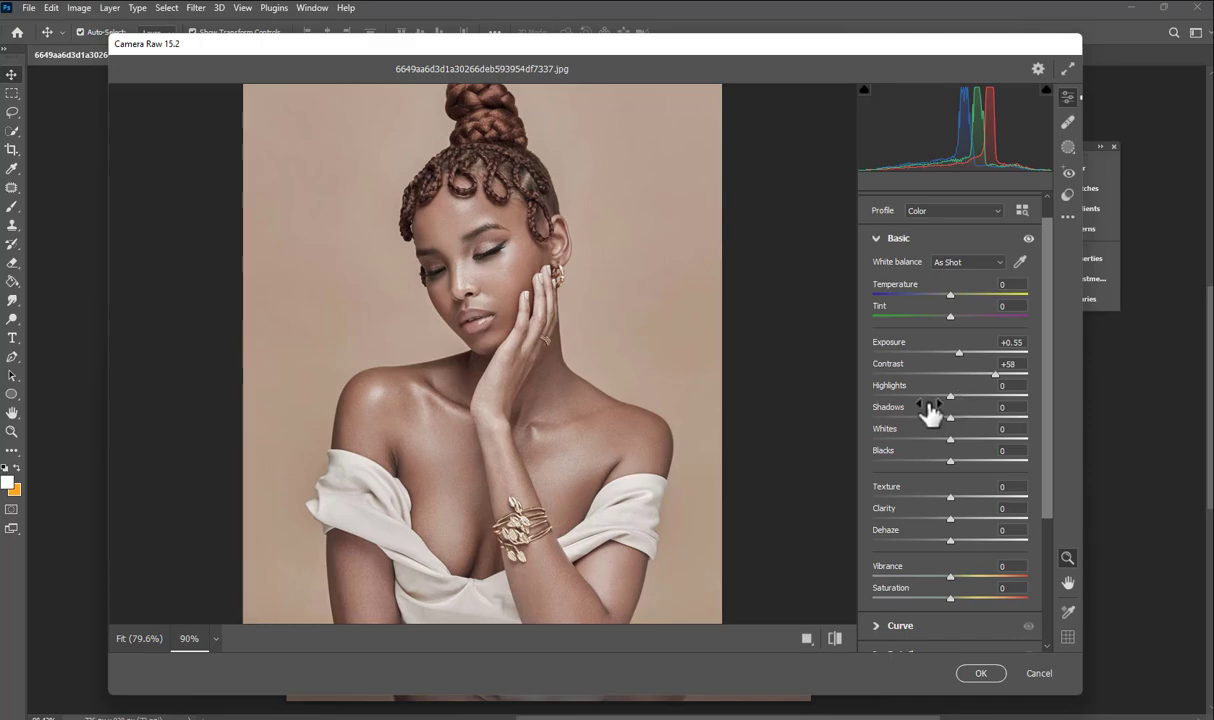
pyautogui.moveTo(949, 396); pyautogui.dragTo(920, 418)
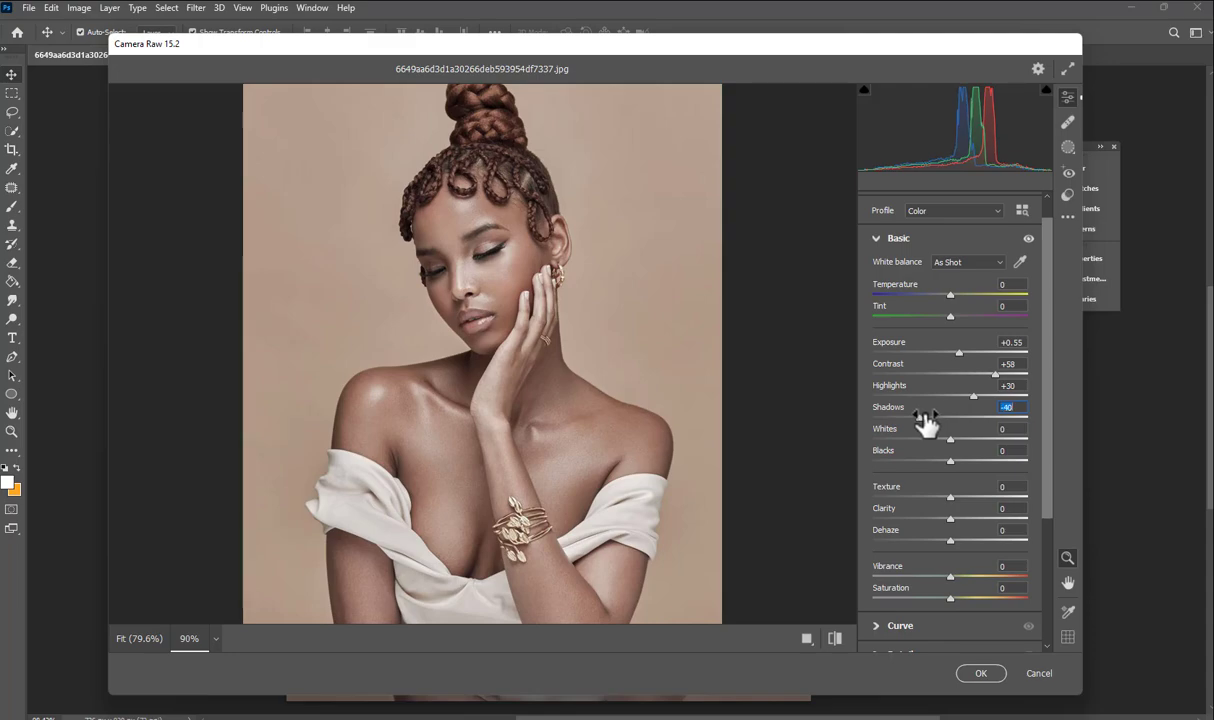
pyautogui.click(835, 639)
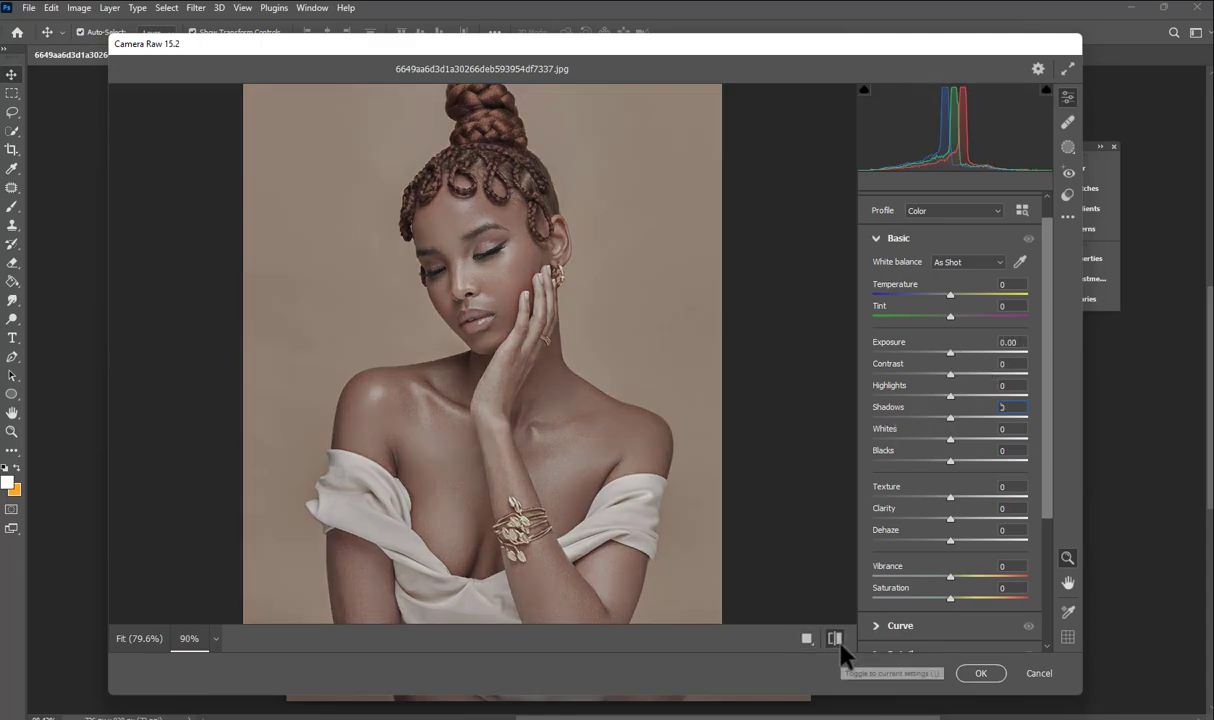
pyautogui.click(835, 639)
# Step: Set Whites to +22 and Blacks to -36, and compare the edited portrait with the default settings
pyautogui.scroll(-1, 596, 400)
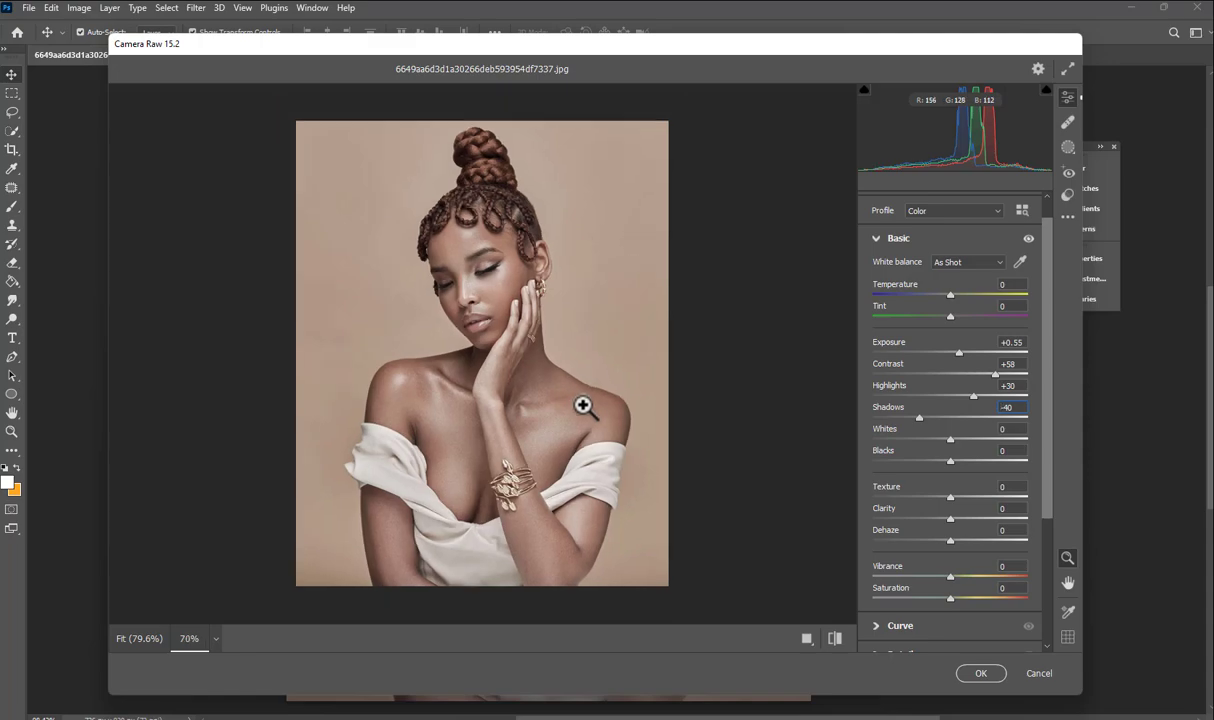
pyautogui.scroll(3, 506, 420)
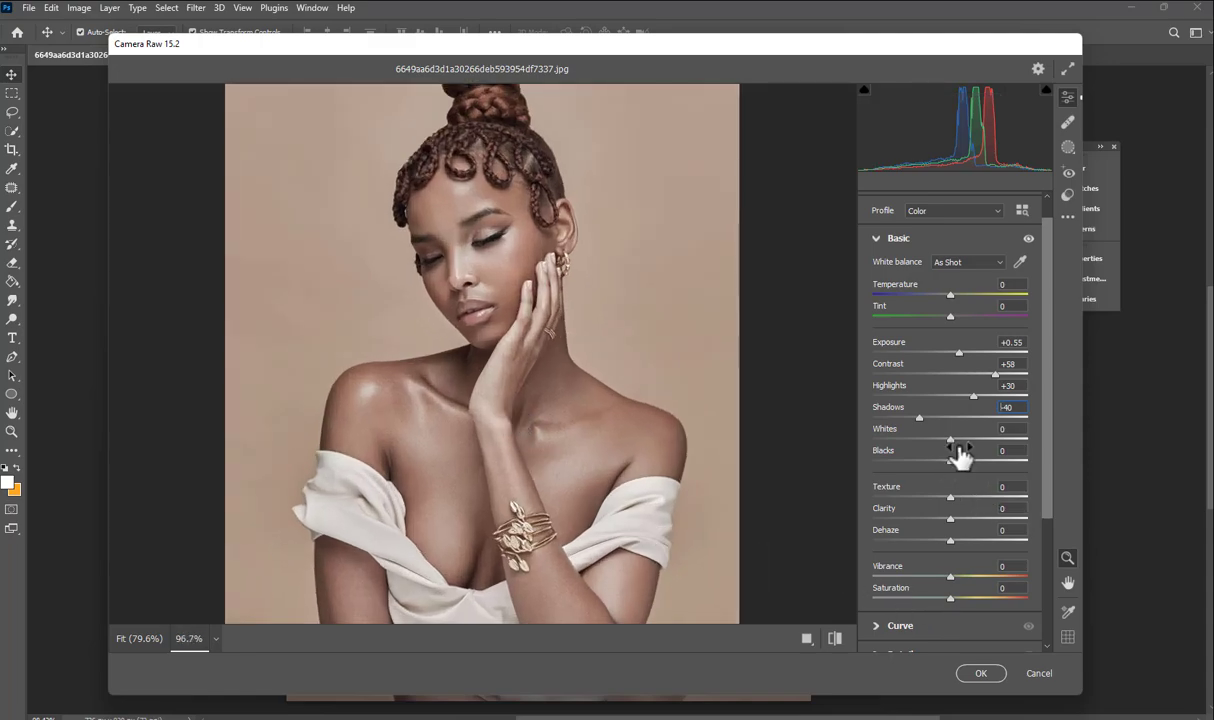
pyautogui.moveTo(951, 439)
pyautogui.mouseDown()
pyautogui.moveTo(978, 437)
pyautogui.moveTo(943, 439)
pyautogui.moveTo(967, 439)
pyautogui.mouseUp()
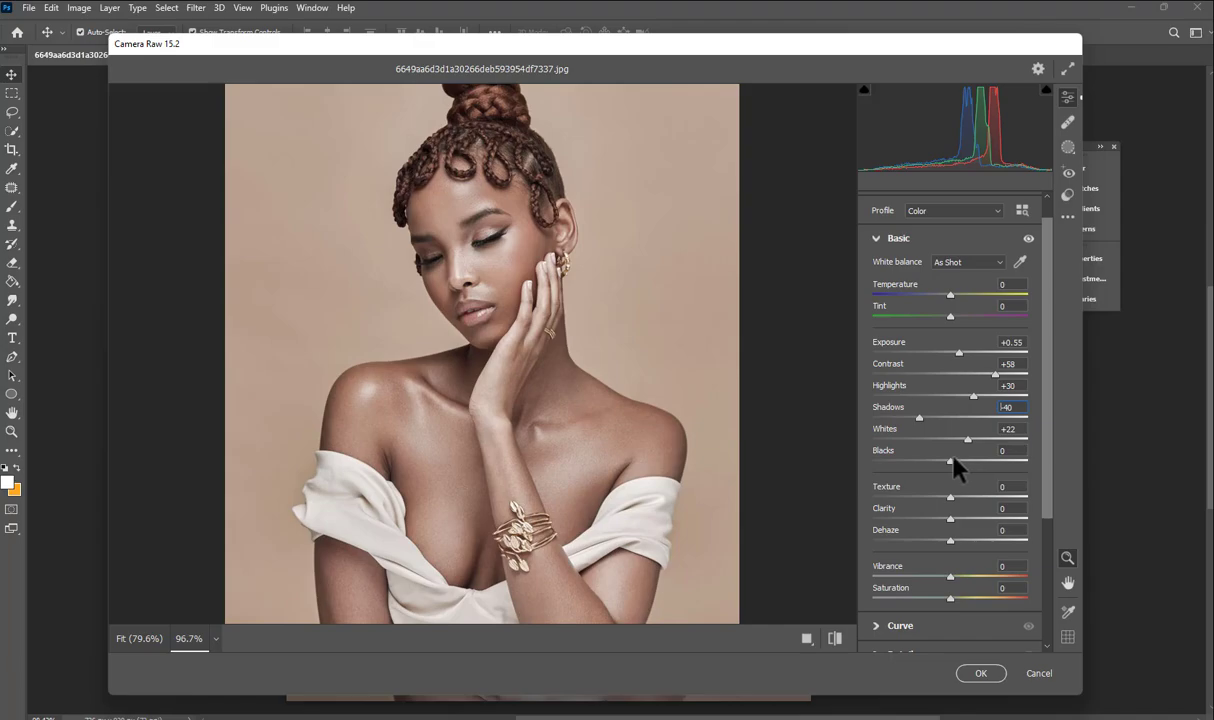
pyautogui.moveTo(950, 461); pyautogui.dragTo(923, 461)
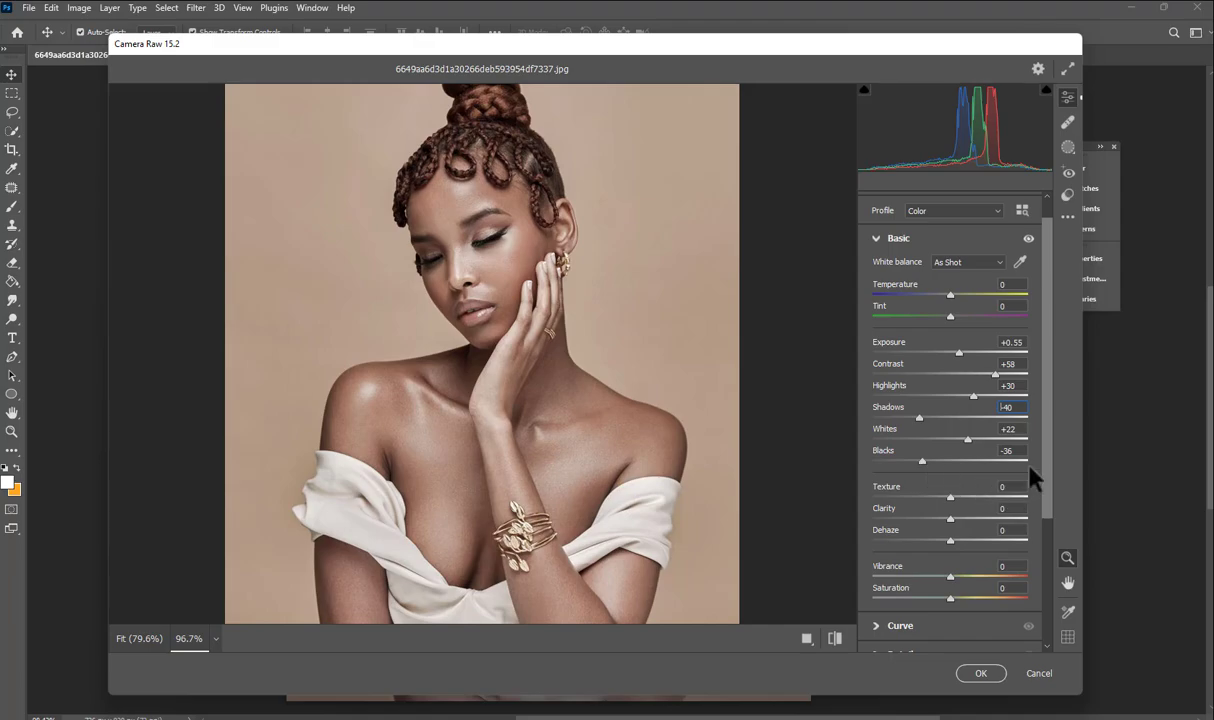
pyautogui.scroll(-1, 659, 446)
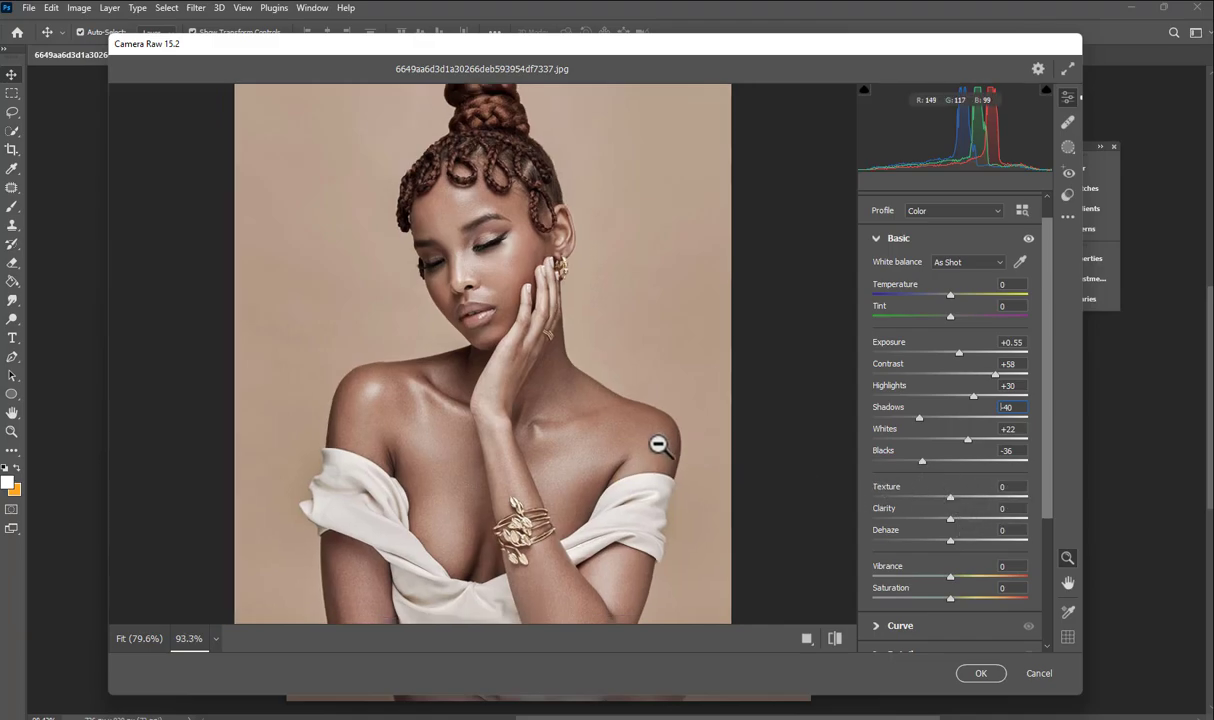
pyautogui.scroll(-1, 531, 398)
pyautogui.scroll(2, 488, 406)
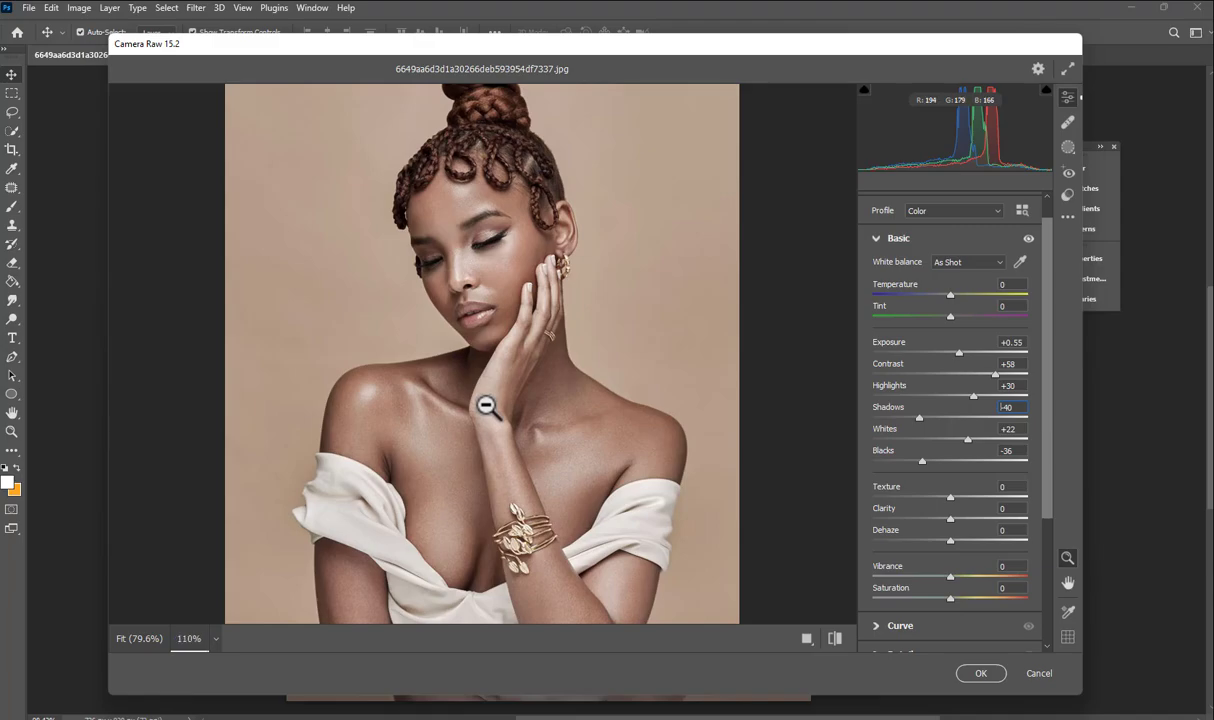
pyautogui.scroll(-3, 645, 523)
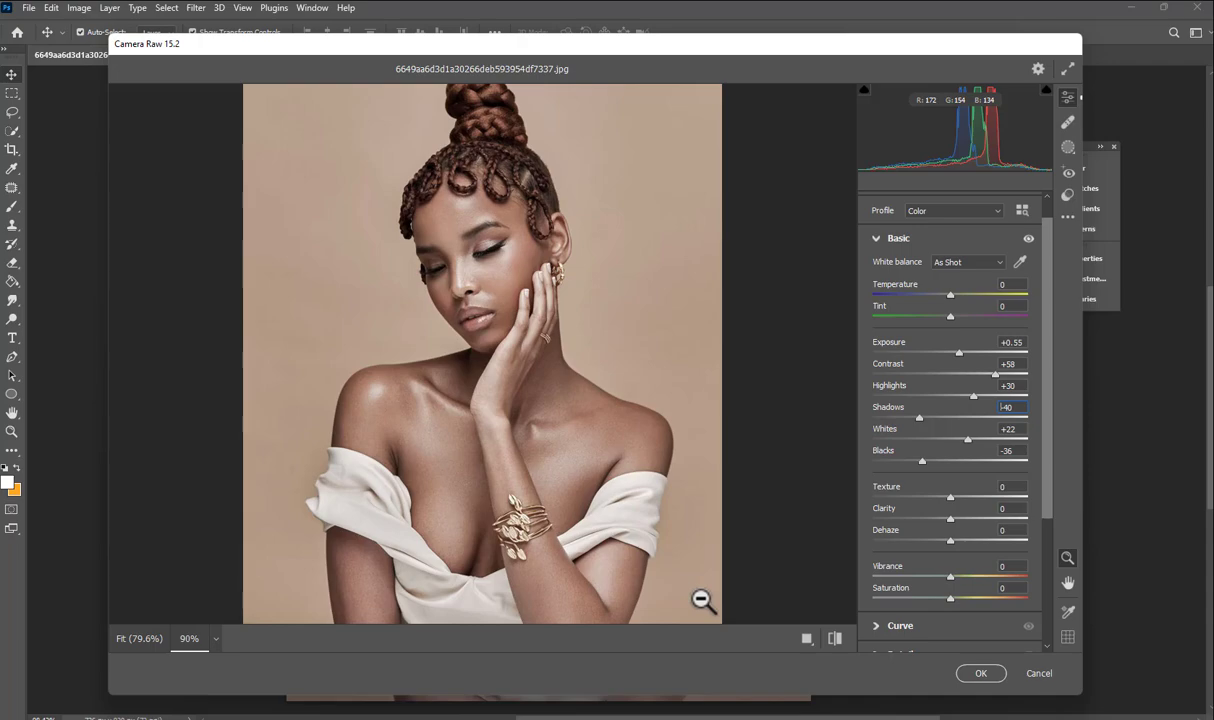
pyautogui.click(834, 640)
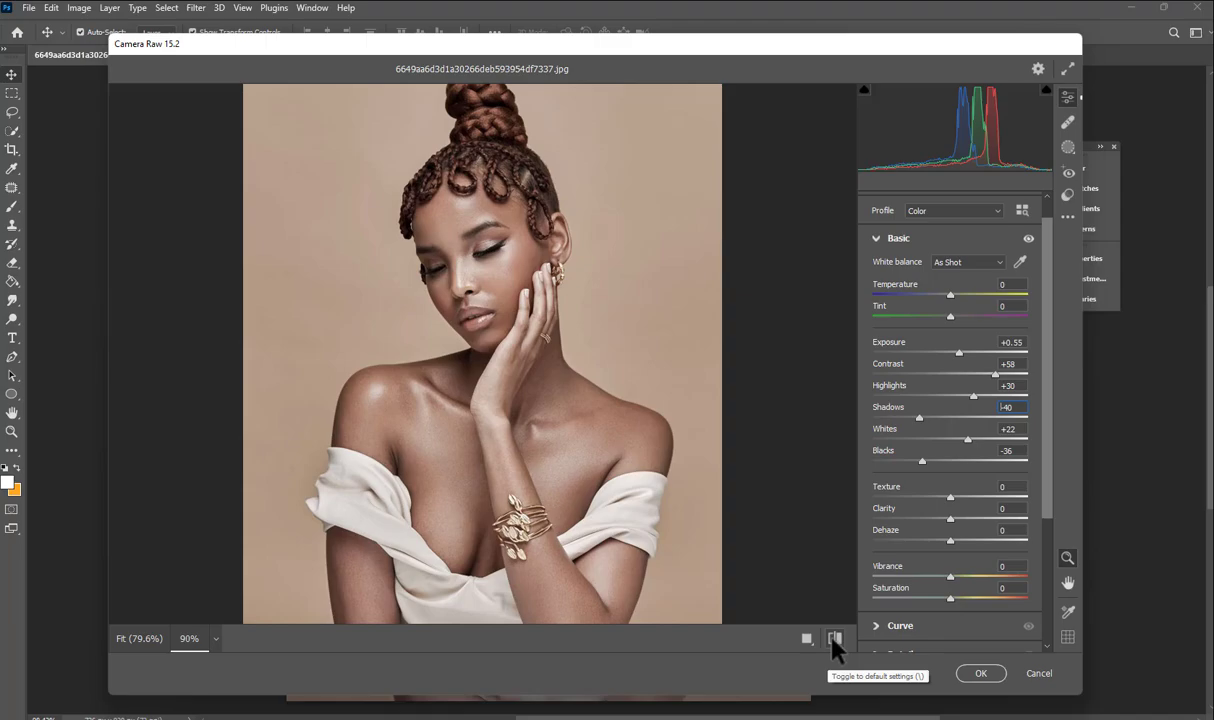
pyautogui.click(834, 640)
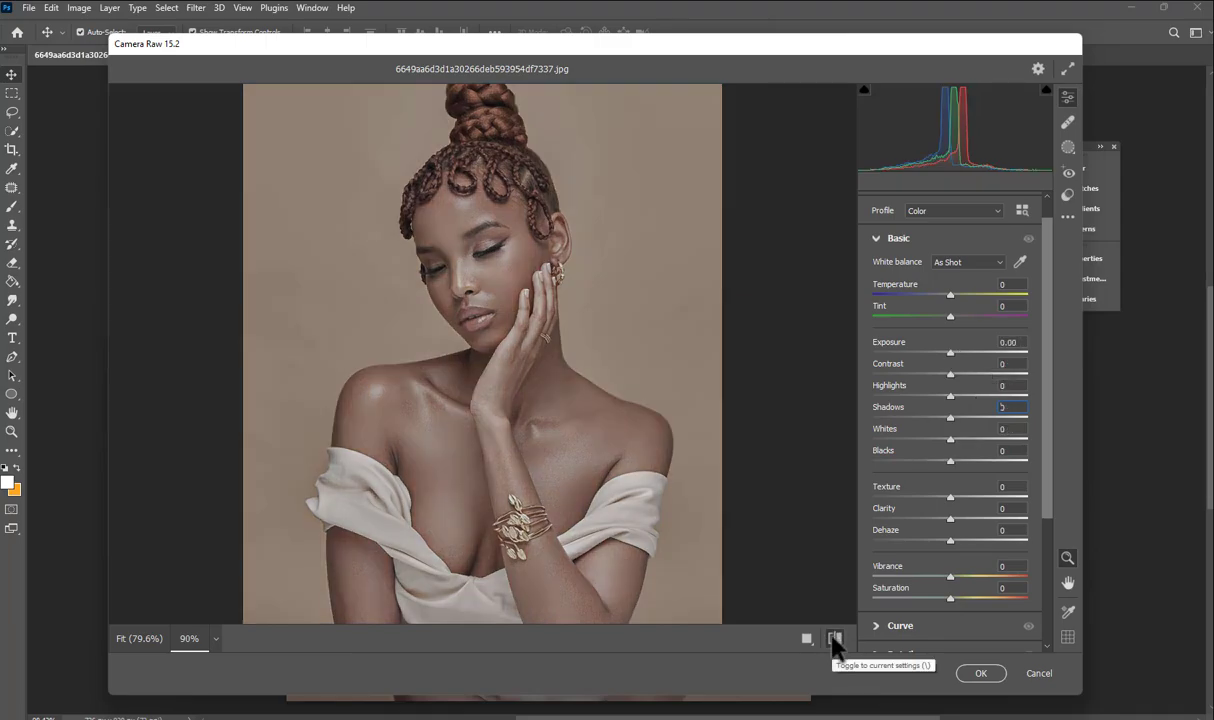
pyautogui.click(834, 640)
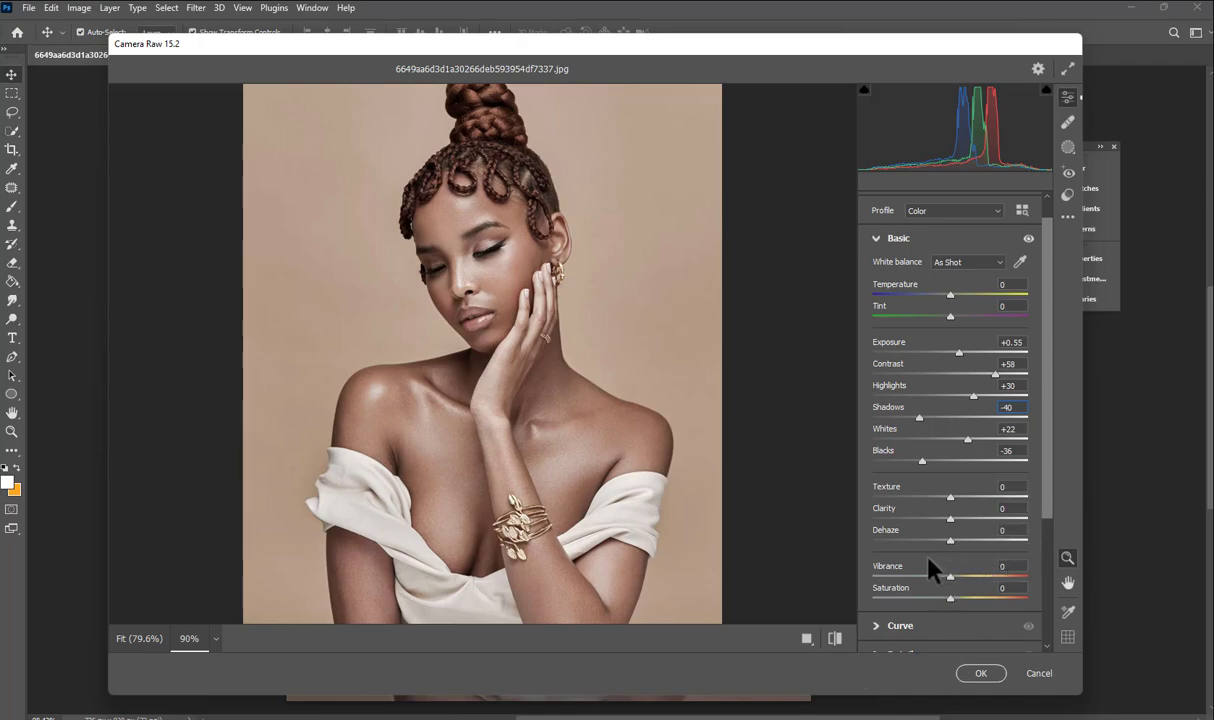
# Step: Raise Vibrance to +50 and check the portrait against its default settings
pyautogui.moveTo(1052, 486); pyautogui.dragTo(1060, 542)
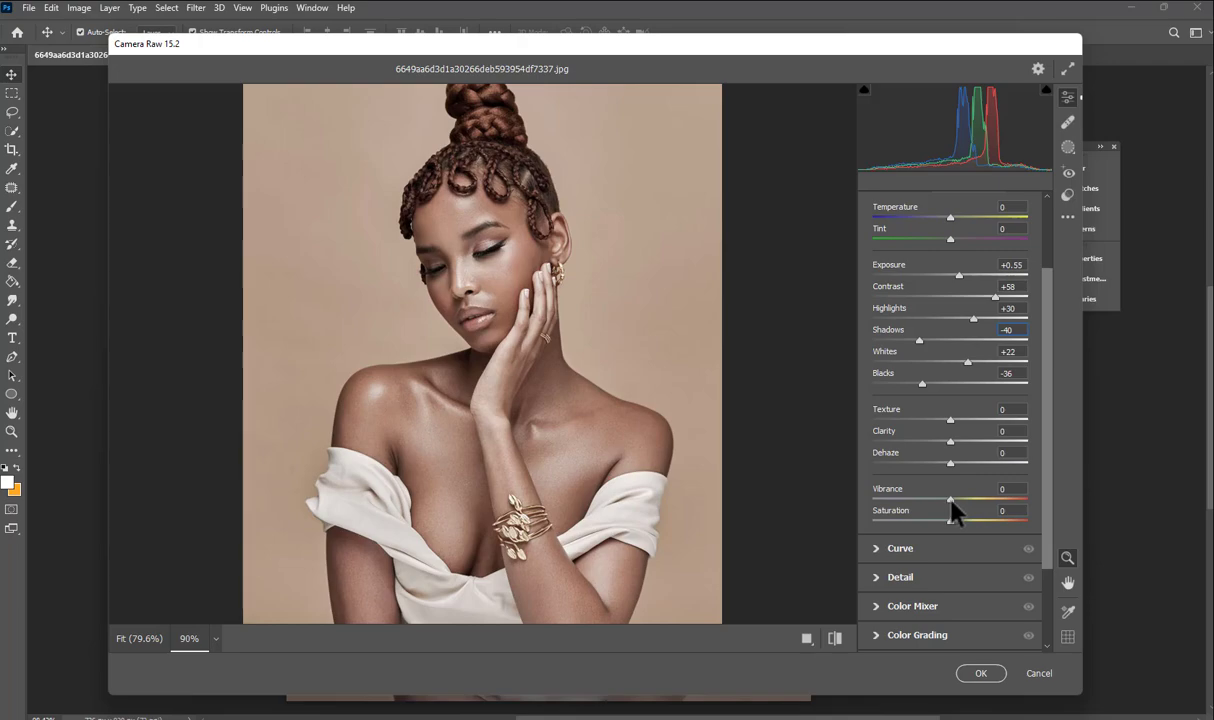
pyautogui.moveTo(951, 500); pyautogui.dragTo(990, 498)
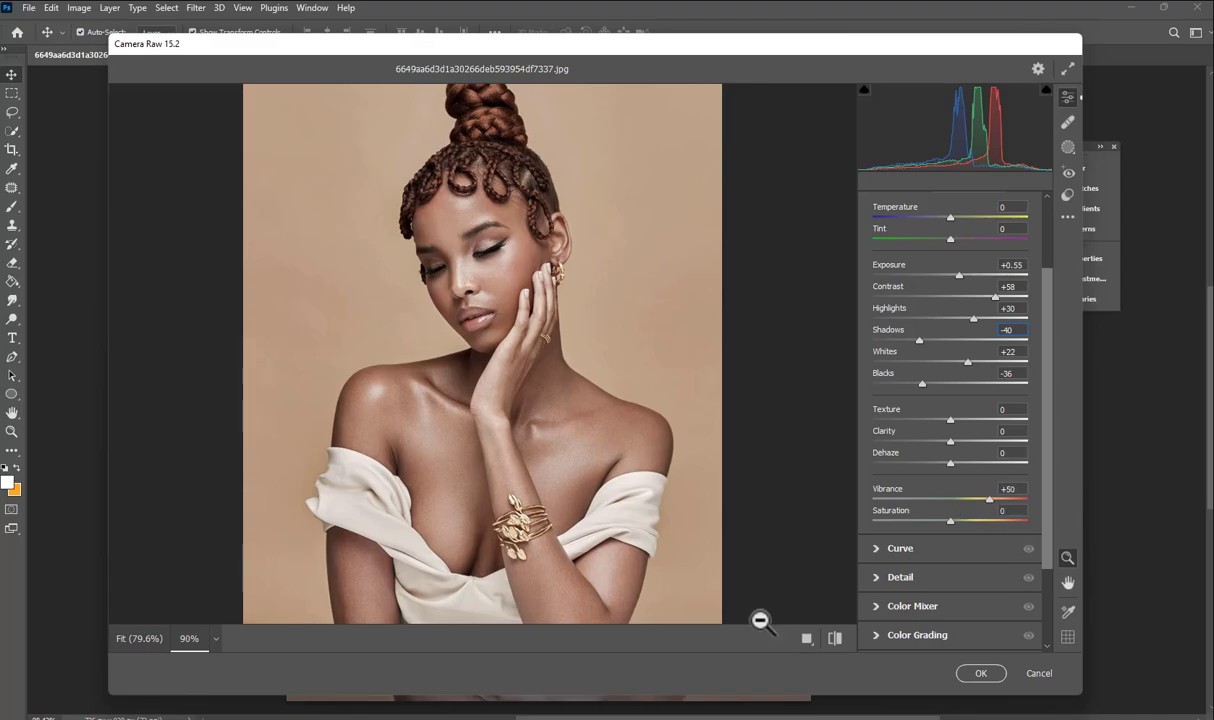
pyautogui.click(836, 640)
pyautogui.click(837, 641)
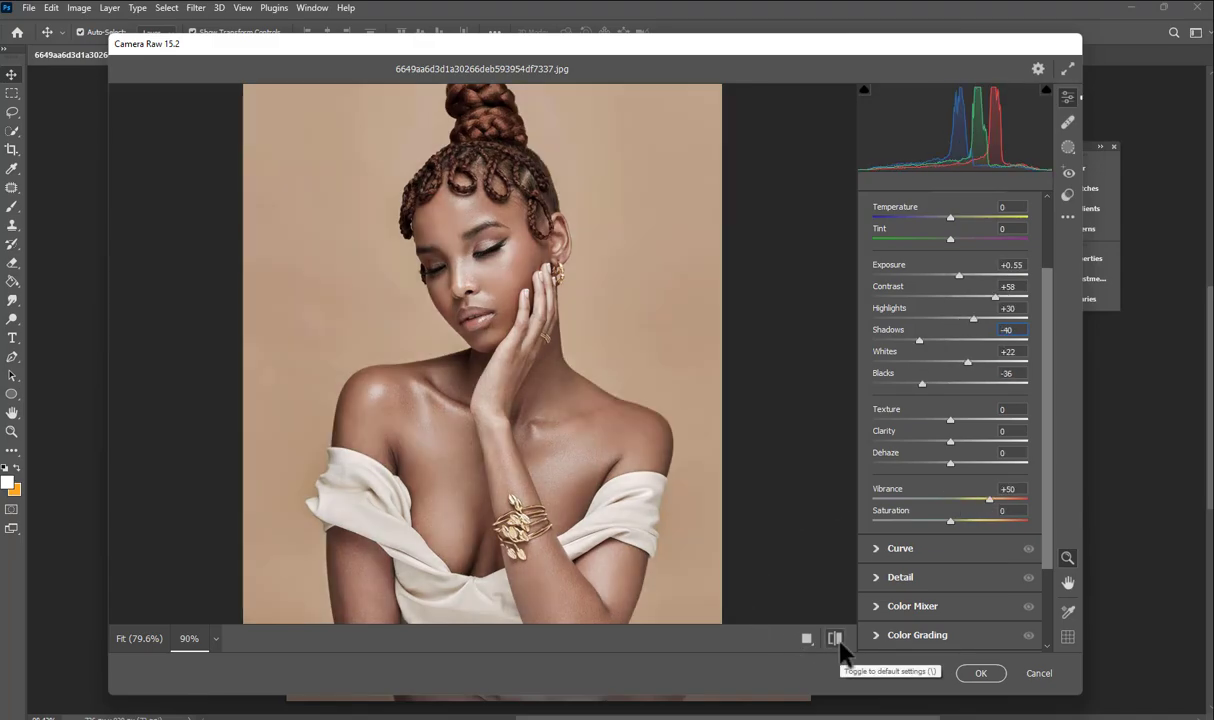
# Step: Raise the saturation of the reds to +89 in the Color Mixer and inspect the lips and skin up close
pyautogui.scroll(-3, 962, 545)
pyautogui.scroll(4, 950, 475)
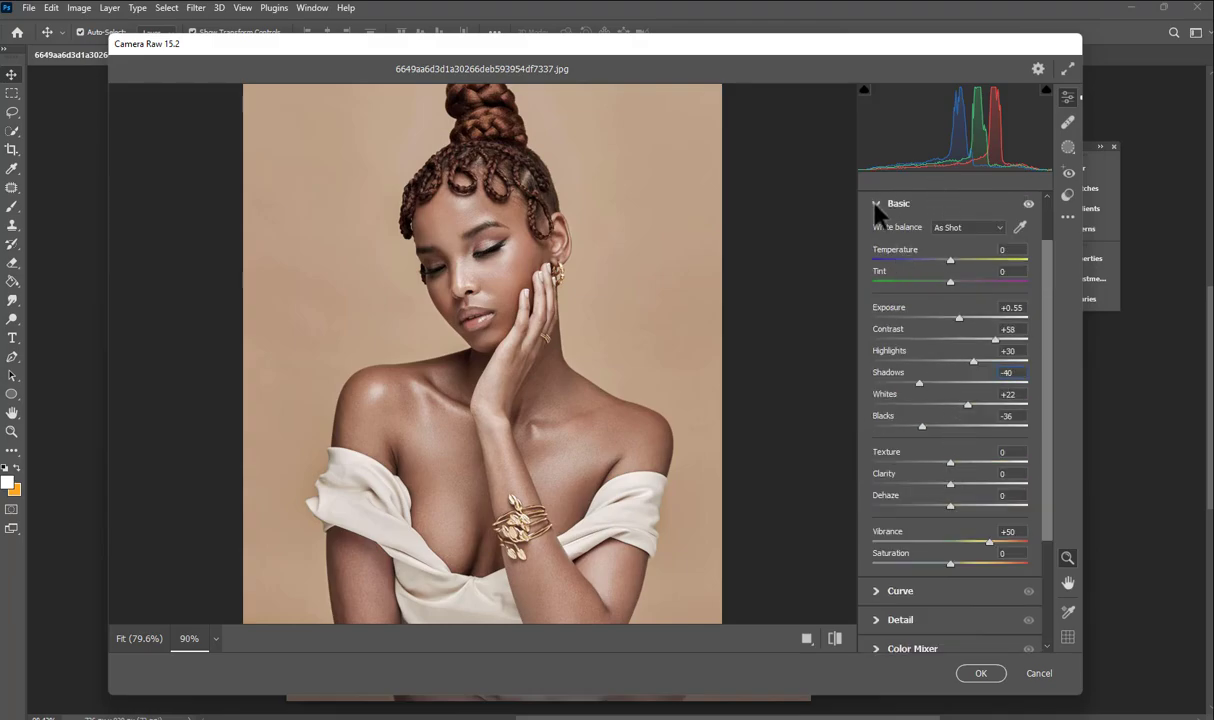
pyautogui.click(876, 204)
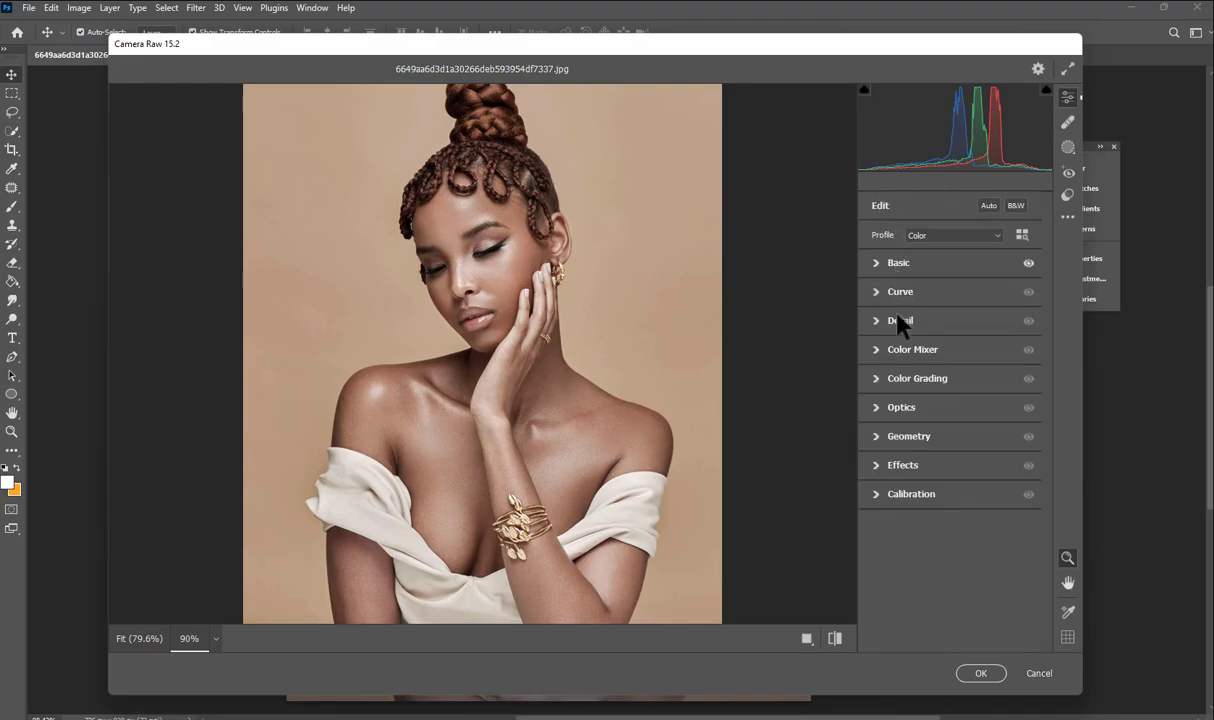
pyautogui.click(876, 349)
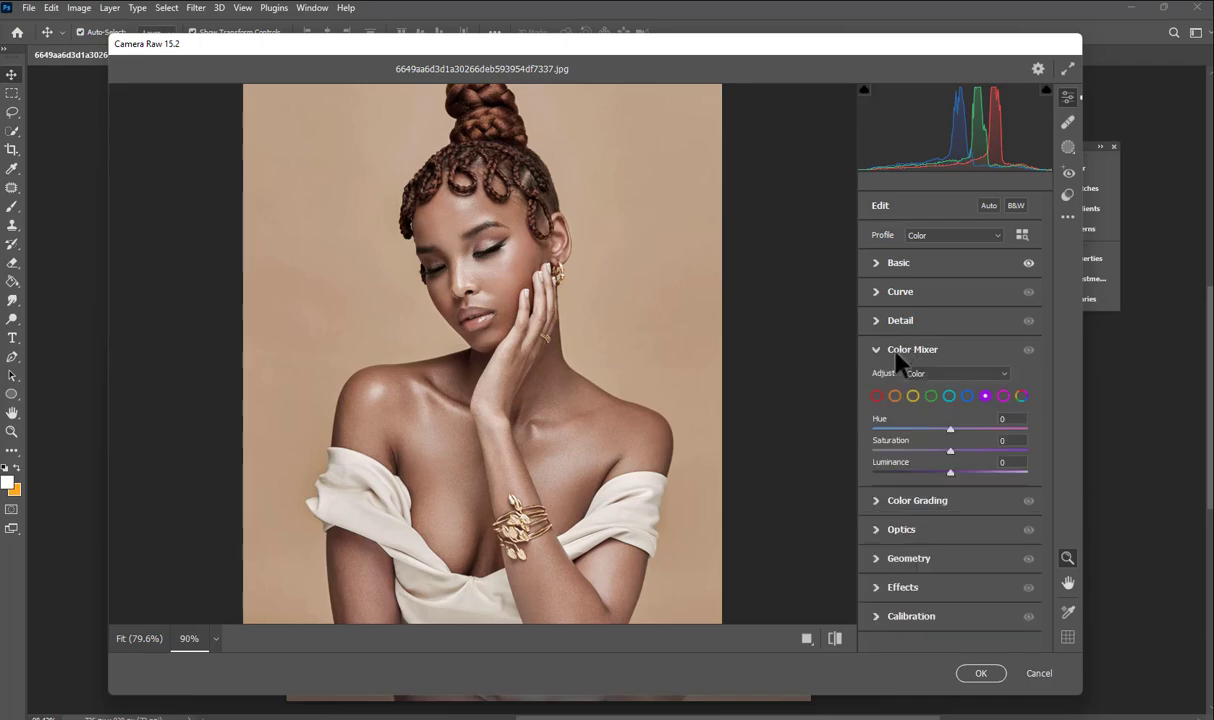
pyautogui.click(876, 396)
pyautogui.moveTo(951, 451); pyautogui.dragTo(855, 442)
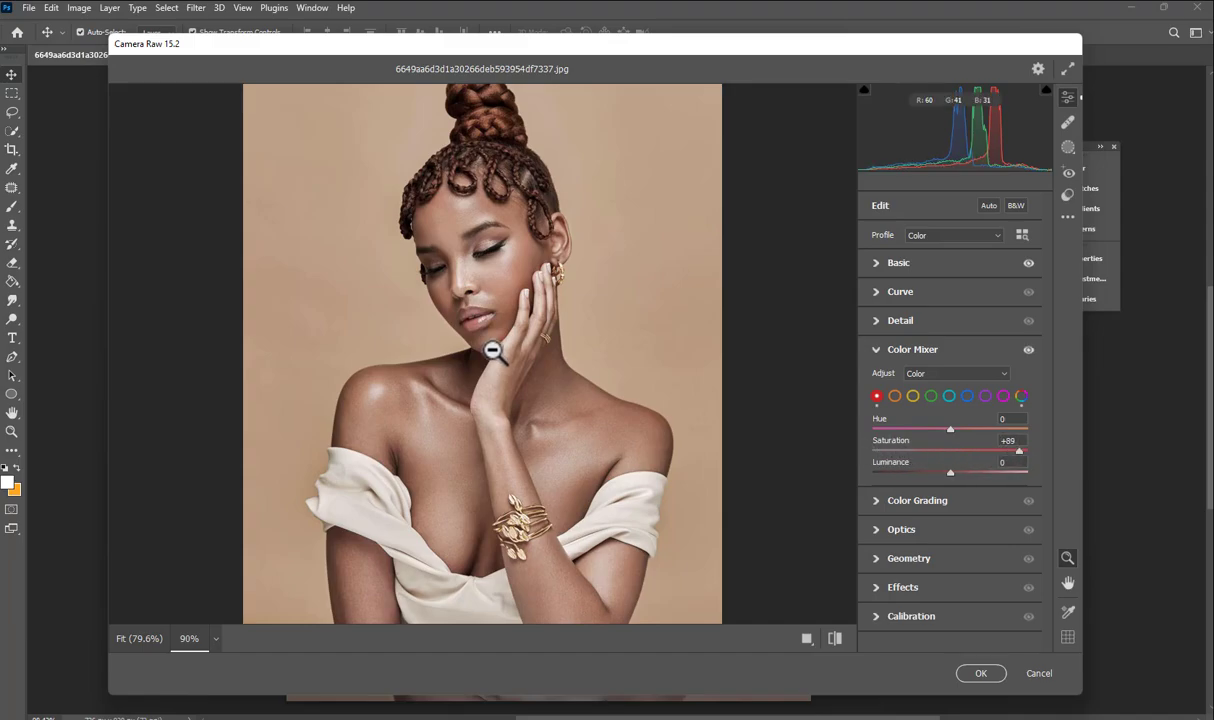
pyautogui.hotkey('ctrl', 'z')
pyautogui.keyDown('alt'); pyautogui.click(477, 327); pyautogui.keyUp('alt')
pyautogui.scroll(5, 473, 317)
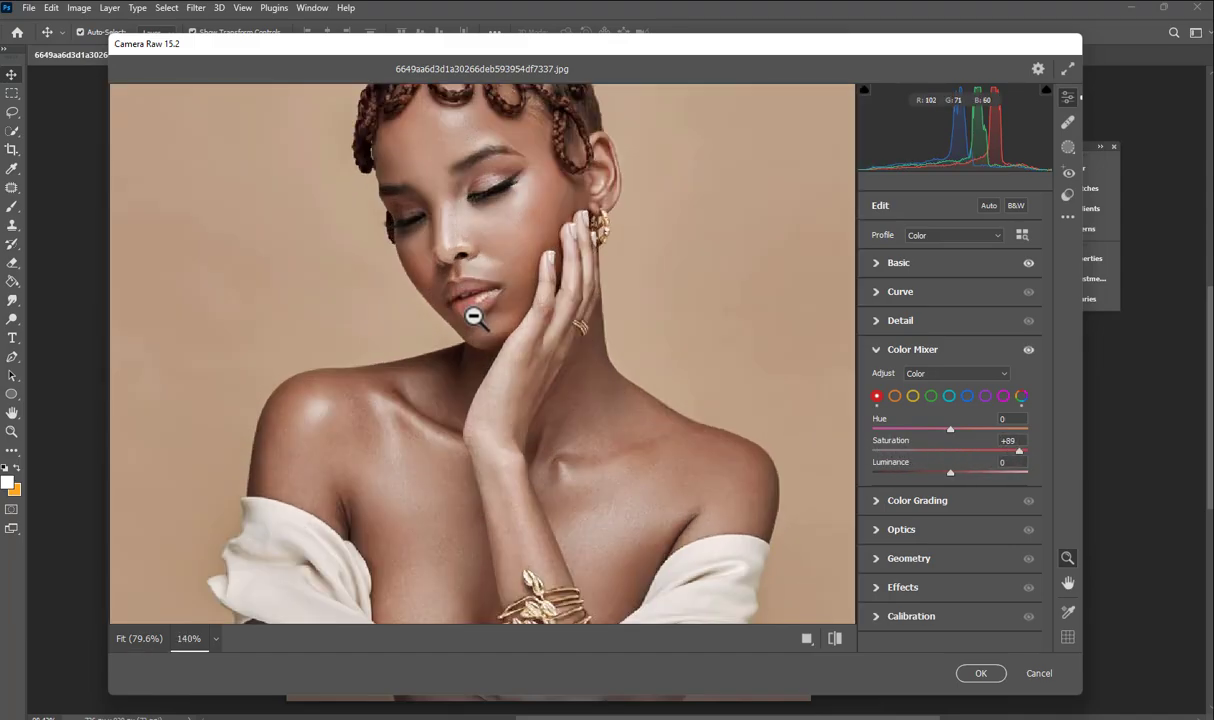
pyautogui.scroll(-5, 468, 304)
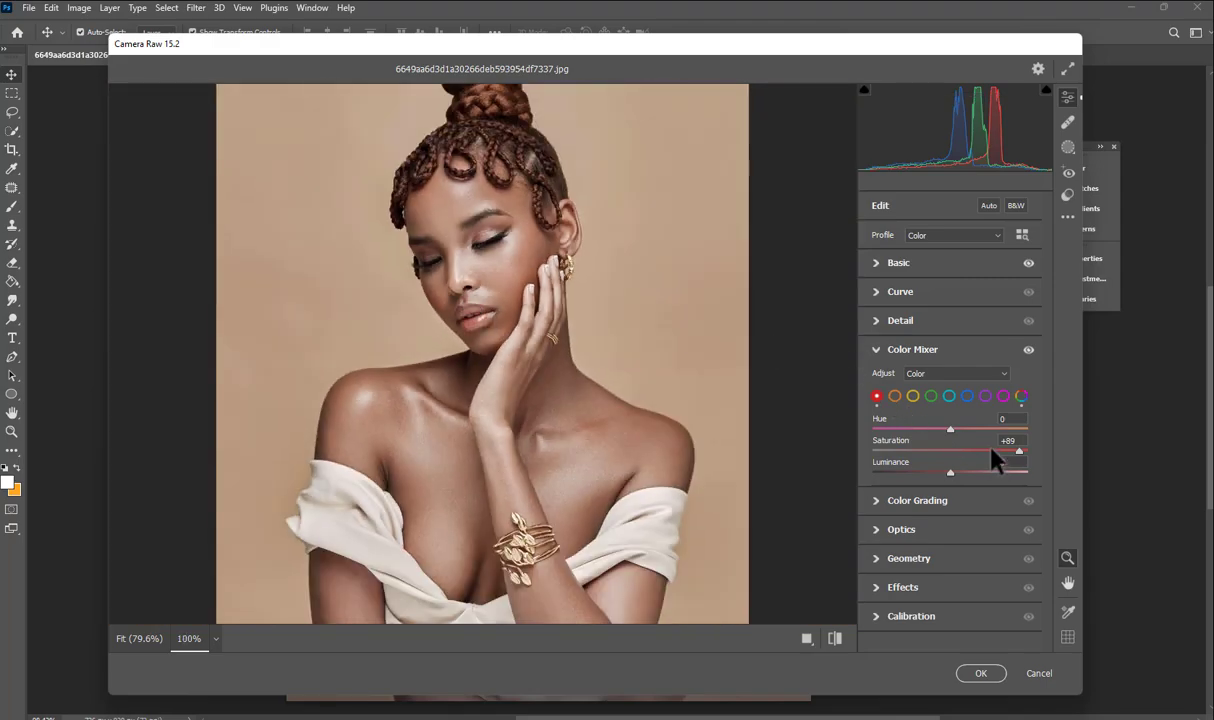
# Step: Set the oranges in the Color Mixer to saturation +57 and hue -10
pyautogui.moveTo(951, 458); pyautogui.dragTo(841, 462)
pyautogui.moveTo(1027, 451)
pyautogui.mouseDown()
pyautogui.moveTo(867, 452)
pyautogui.moveTo(1020, 458)
pyautogui.mouseUp()
pyautogui.moveTo(949, 450); pyautogui.dragTo(993, 451)
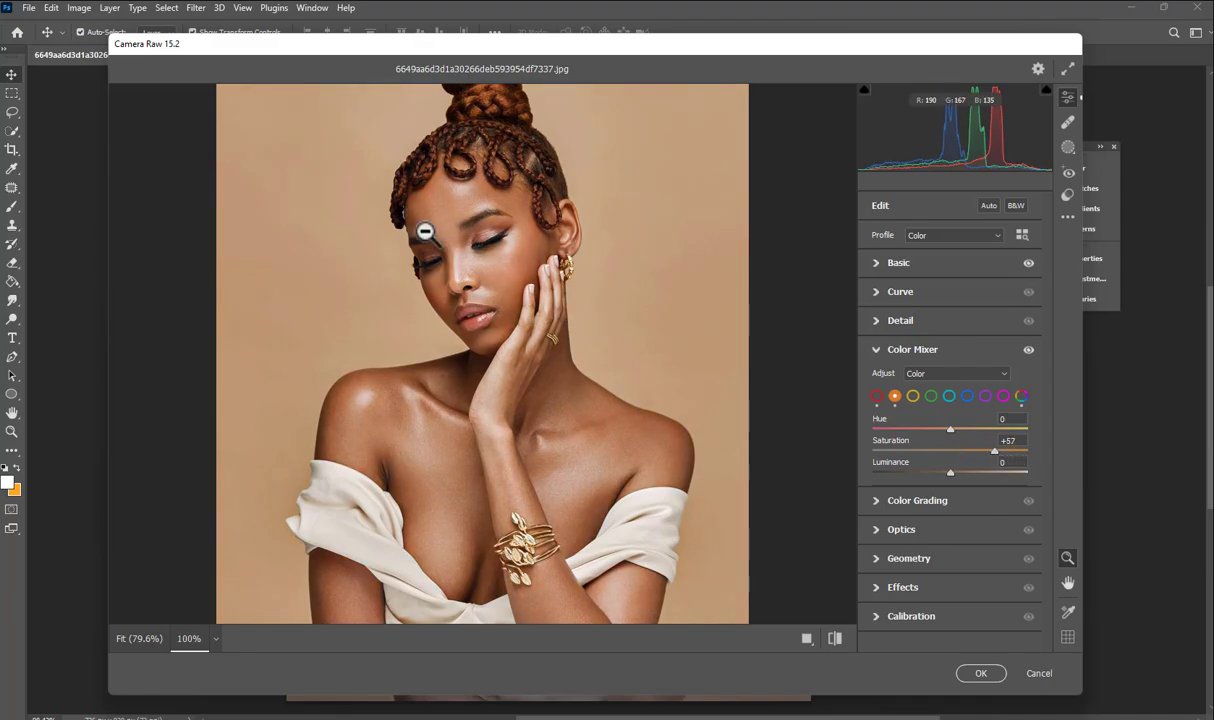
pyautogui.click(425, 240)
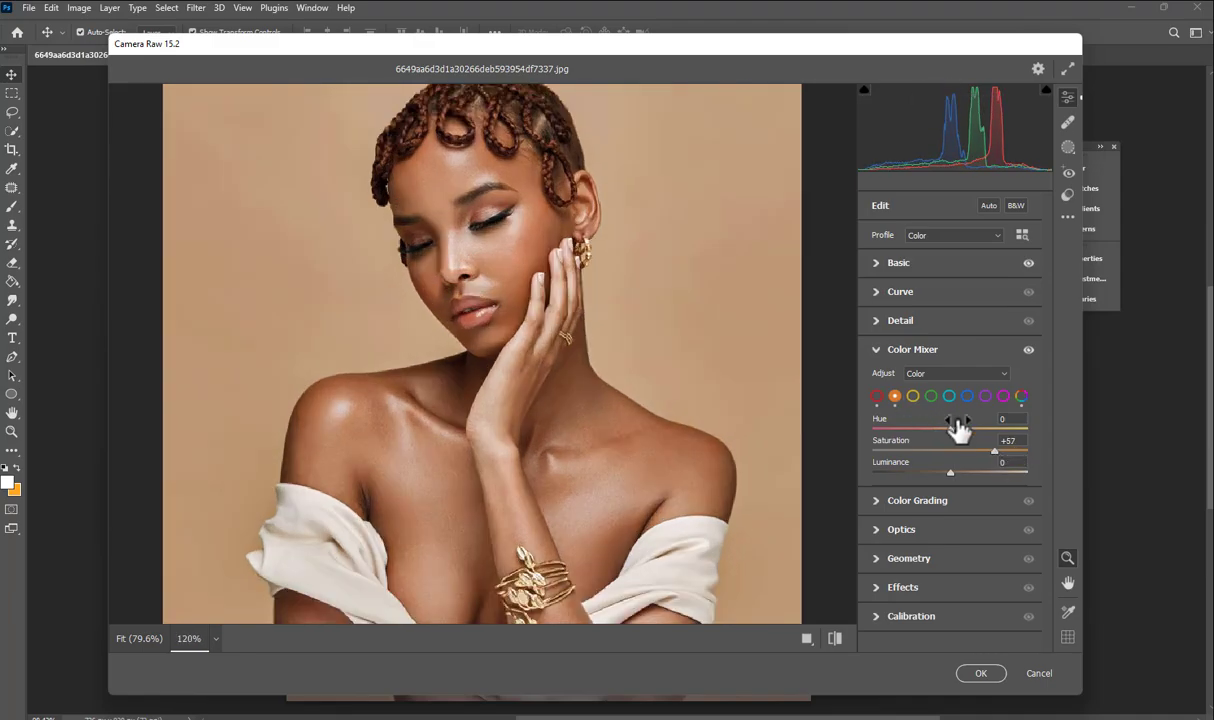
pyautogui.moveTo(953, 428); pyautogui.dragTo(951, 428)
pyautogui.moveTo(950, 432); pyautogui.dragTo(945, 432)
pyautogui.keyDown('alt'); pyautogui.click(535, 285); pyautogui.keyUp('alt')
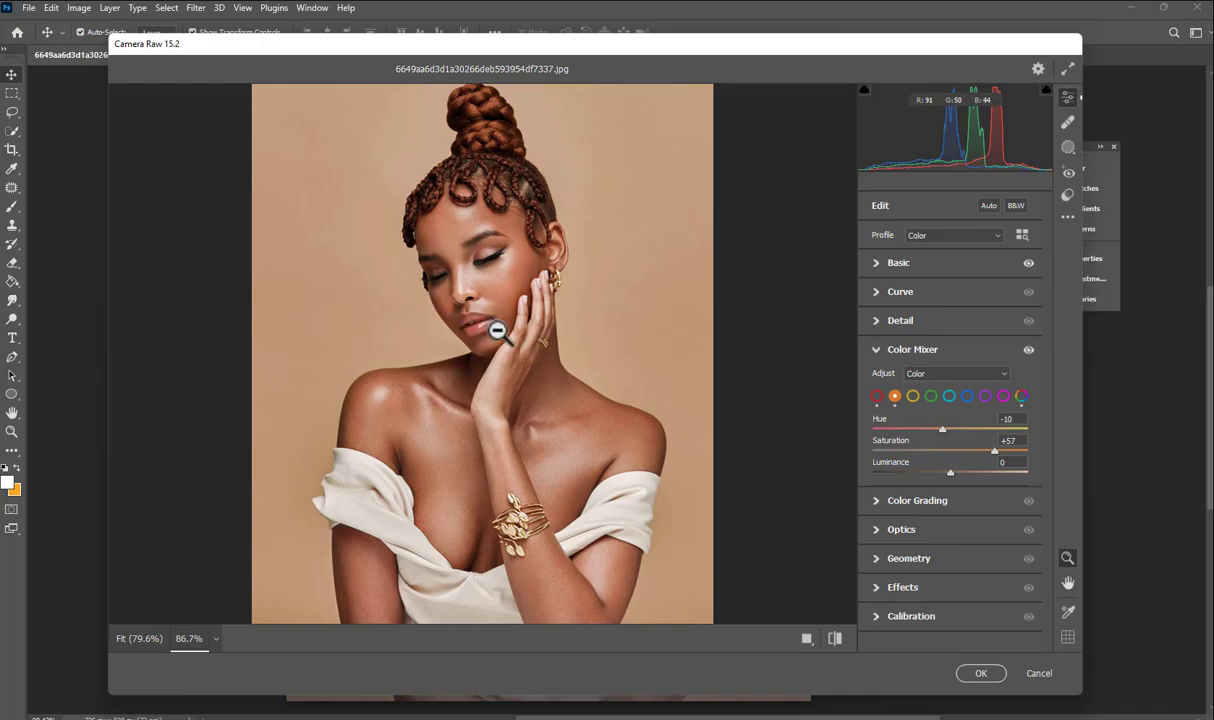
# Step: Set the yellows in the Color Mixer to hue -56 and saturation +68, and compare the portrait with its default settings
pyautogui.click(496, 328)
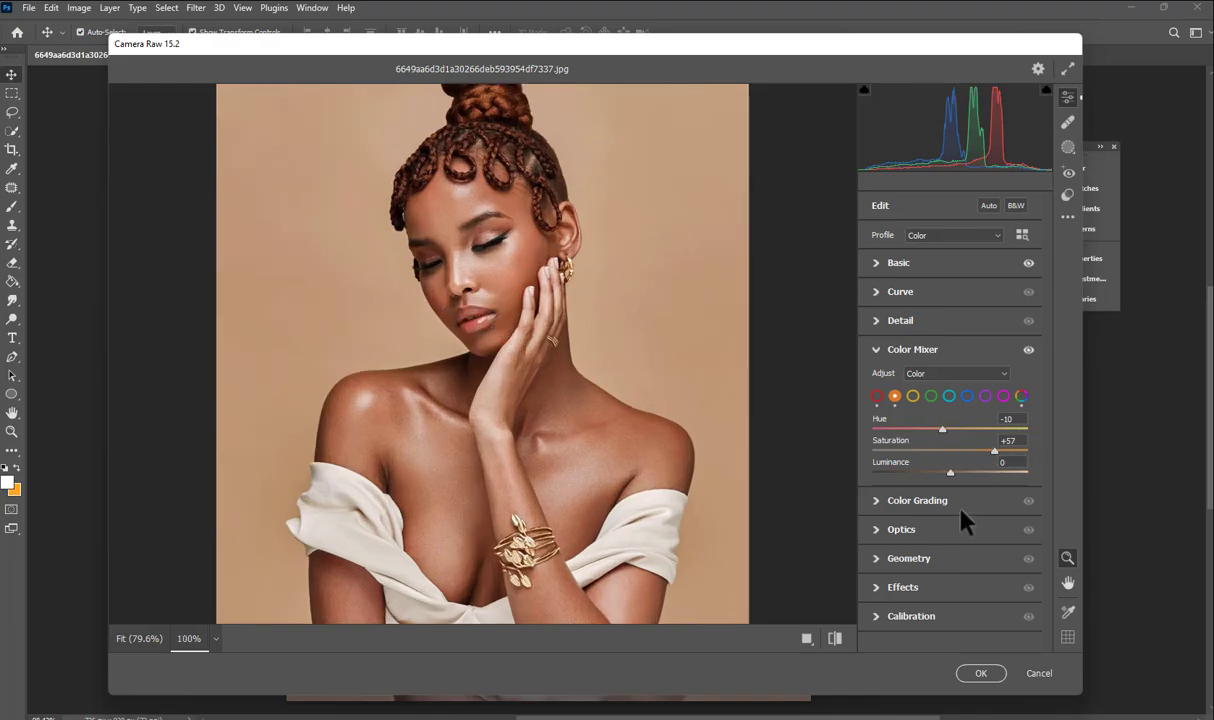
pyautogui.click(913, 396)
pyautogui.moveTo(950, 450); pyautogui.dragTo(911, 438)
pyautogui.scroll(-3, 466, 314)
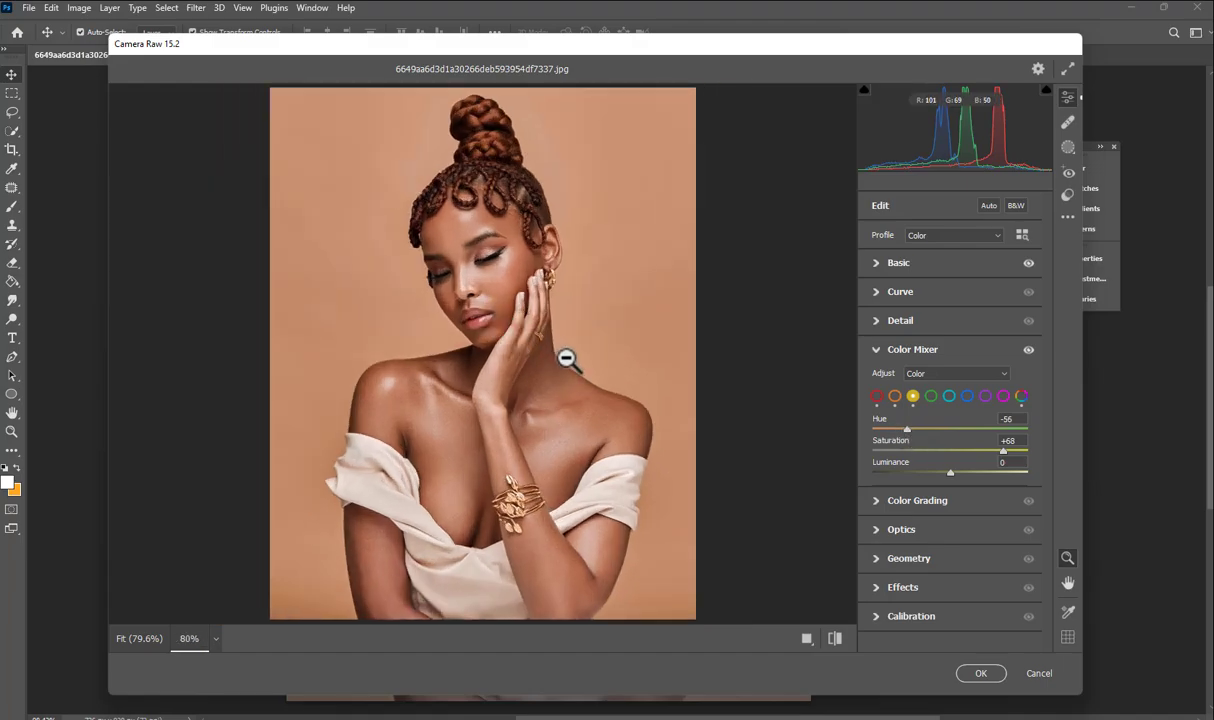
pyautogui.click(835, 640)
pyautogui.click(835, 640)
# Step: Examine the graded portrait's face, lips, braided hair and skin tones up close and as a whole
pyautogui.scroll(1, 610, 526)
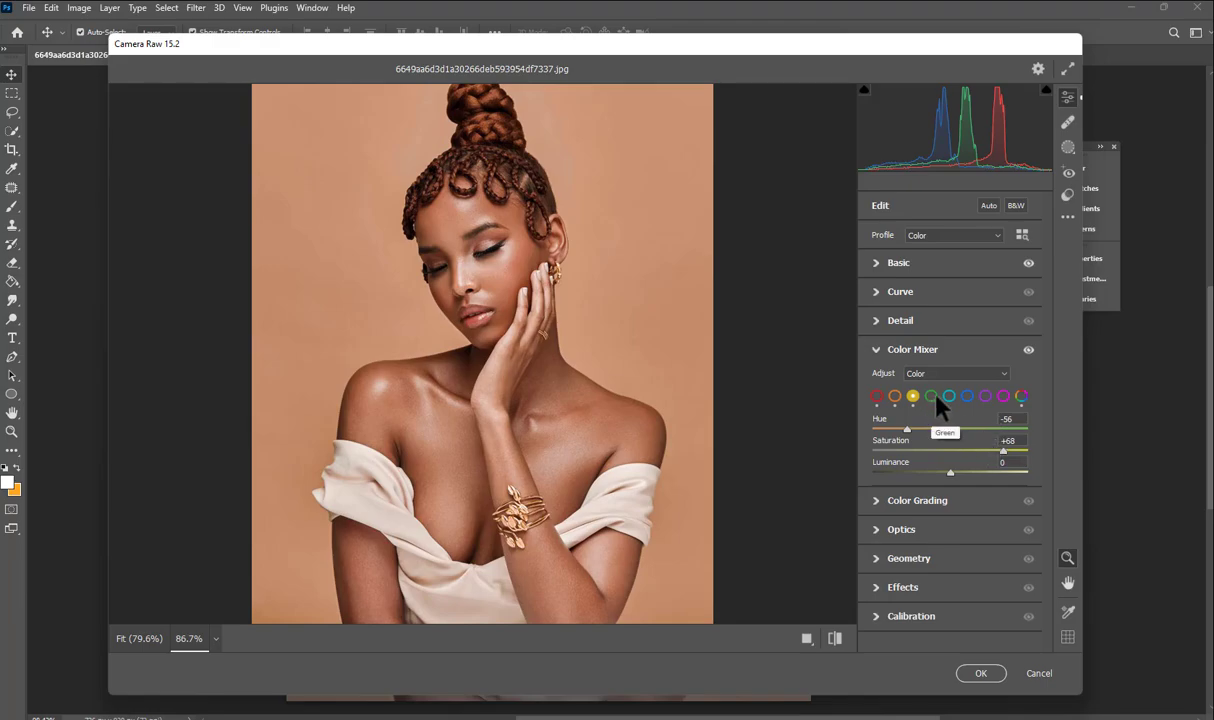
pyautogui.scroll(1, 432, 285)
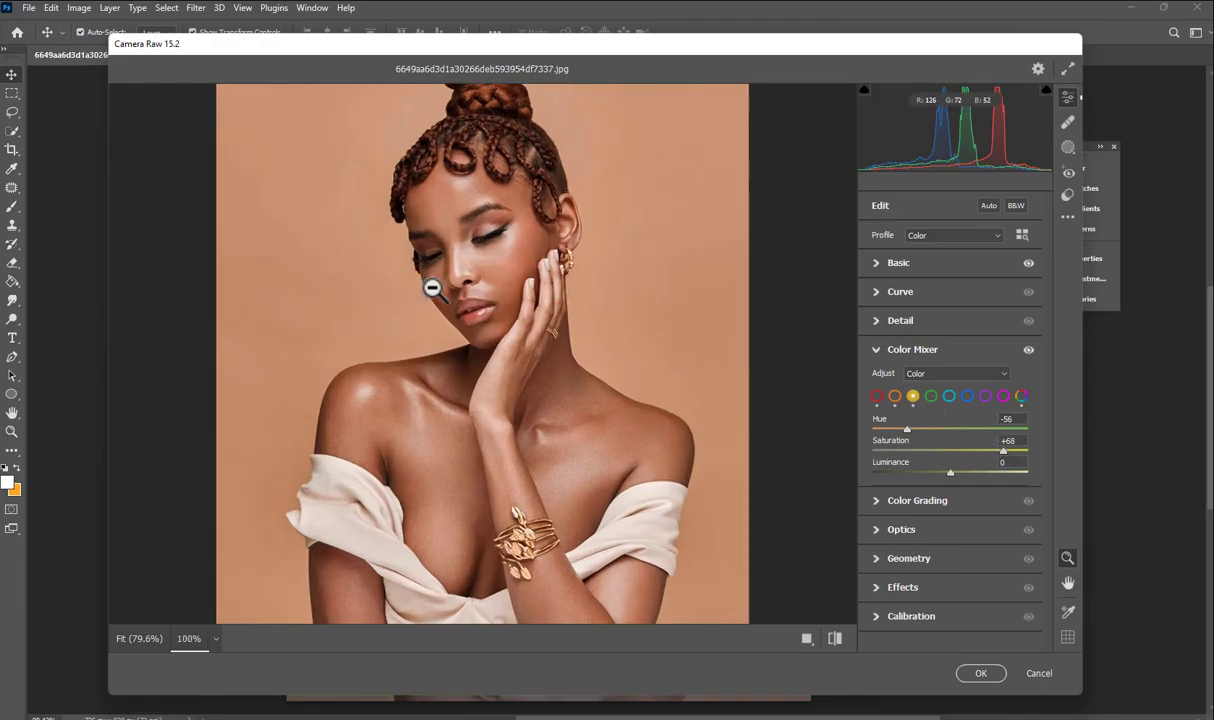
pyautogui.scroll(1, 438, 294)
pyautogui.scroll(-3, 471, 308)
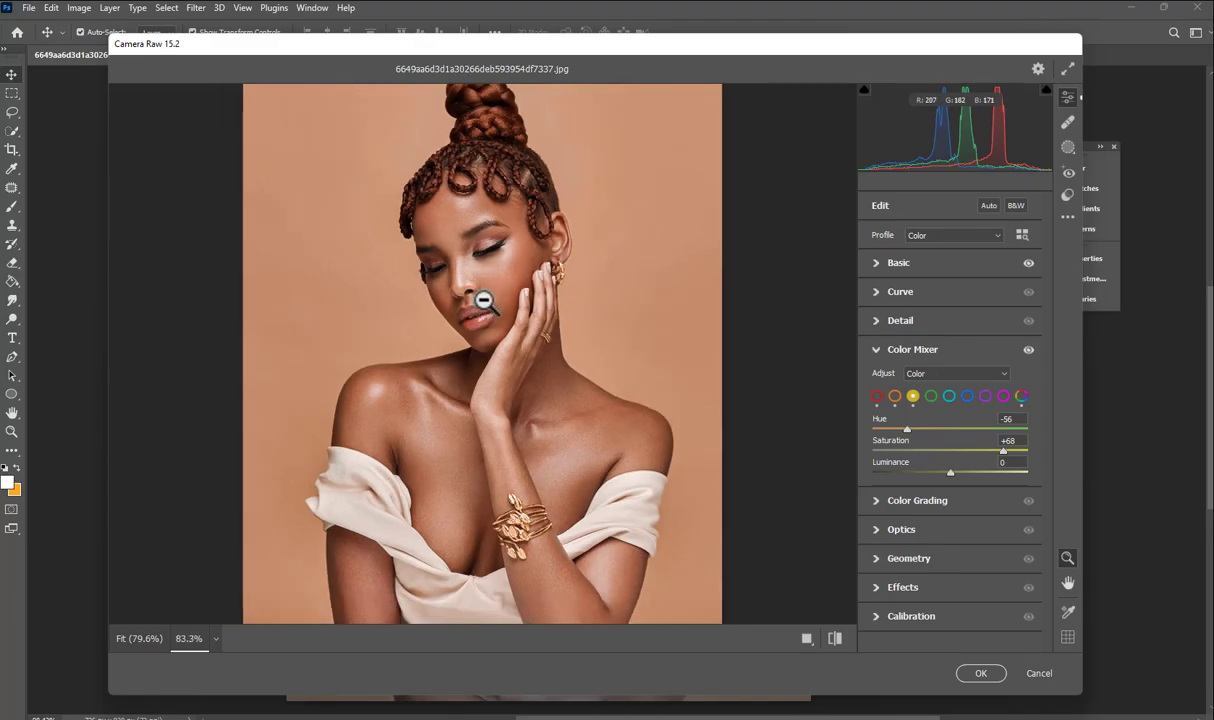
pyautogui.scroll(-1, 484, 302)
pyautogui.scroll(2, 474, 306)
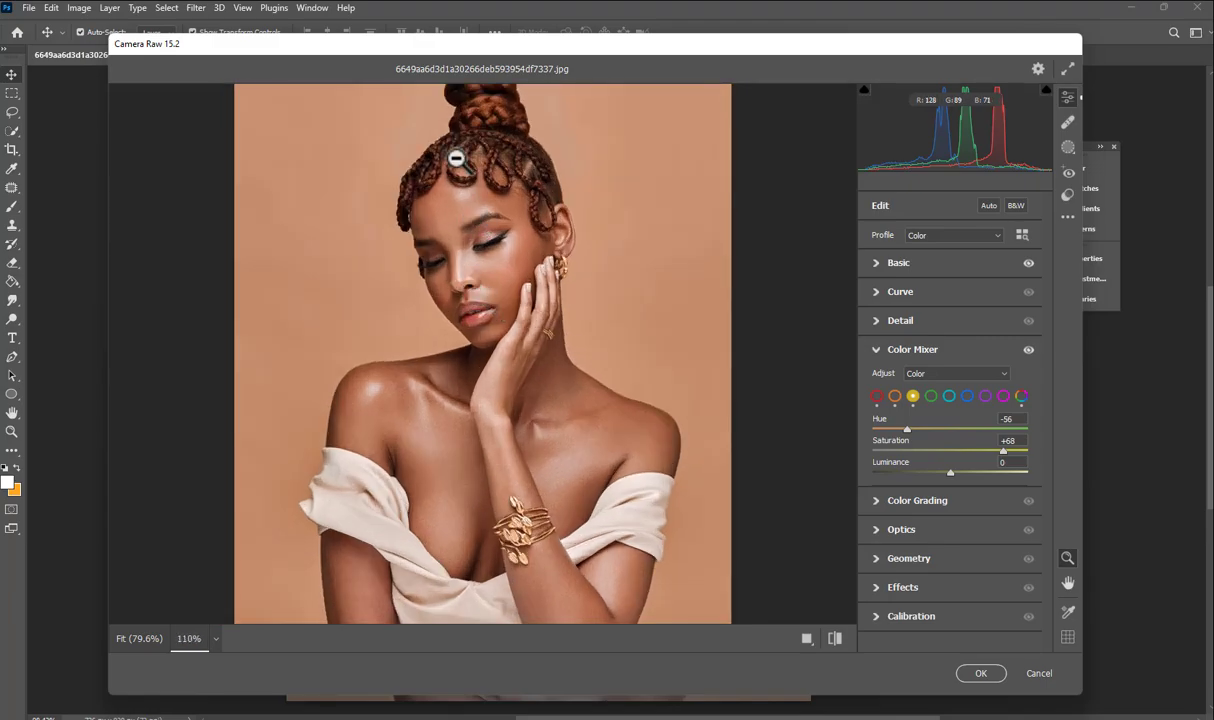
pyautogui.scroll(1, 440, 155)
pyautogui.scroll(-2, 478, 190)
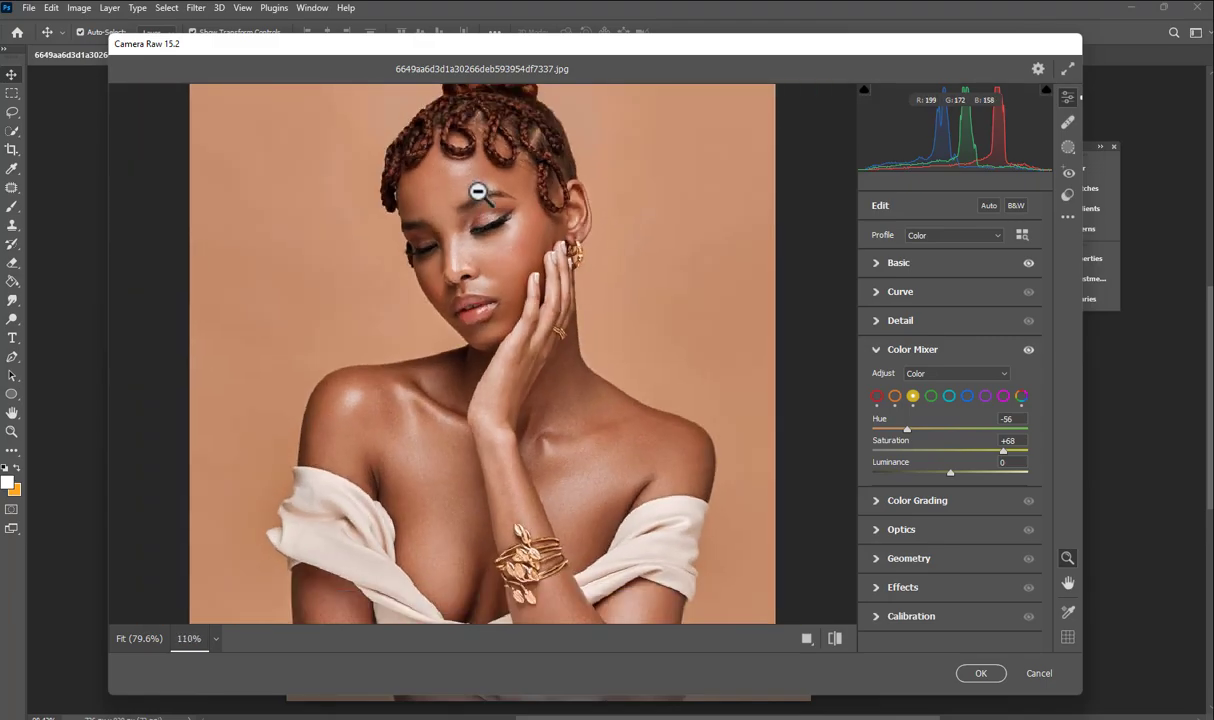
# Step: Apply the Camera Raw adjustments to the Background layer and look over the graded portrait in the document
pyautogui.click(977, 674)
pyautogui.scroll(-1, 434, 339)
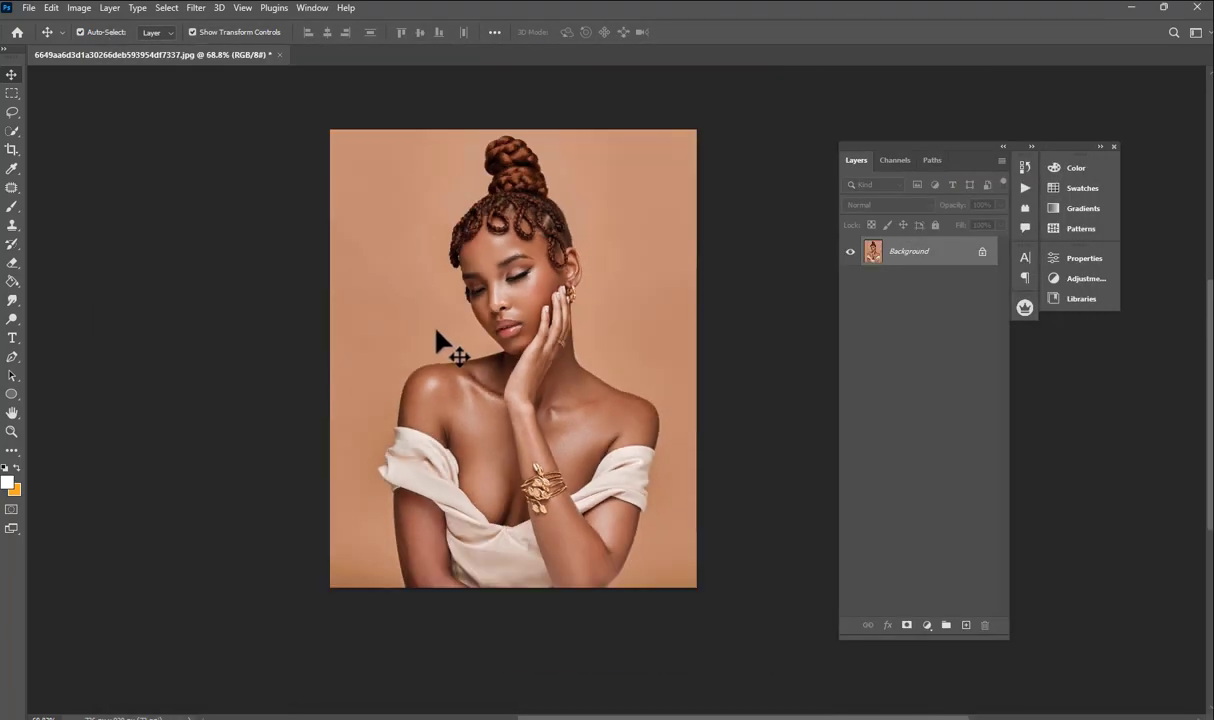
pyautogui.scroll(3, 360, 279)
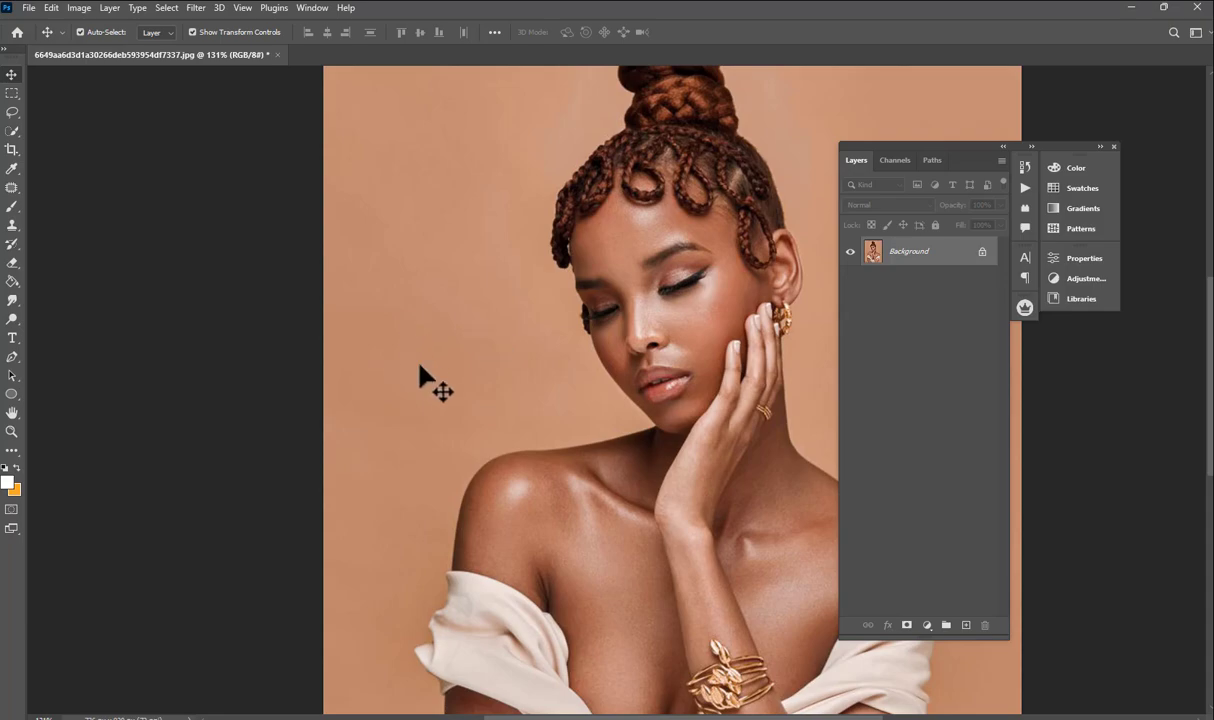
pyautogui.scroll(-2, 420, 378)
pyautogui.scroll(1, 623, 271)
pyautogui.scroll(-2, 594, 352)
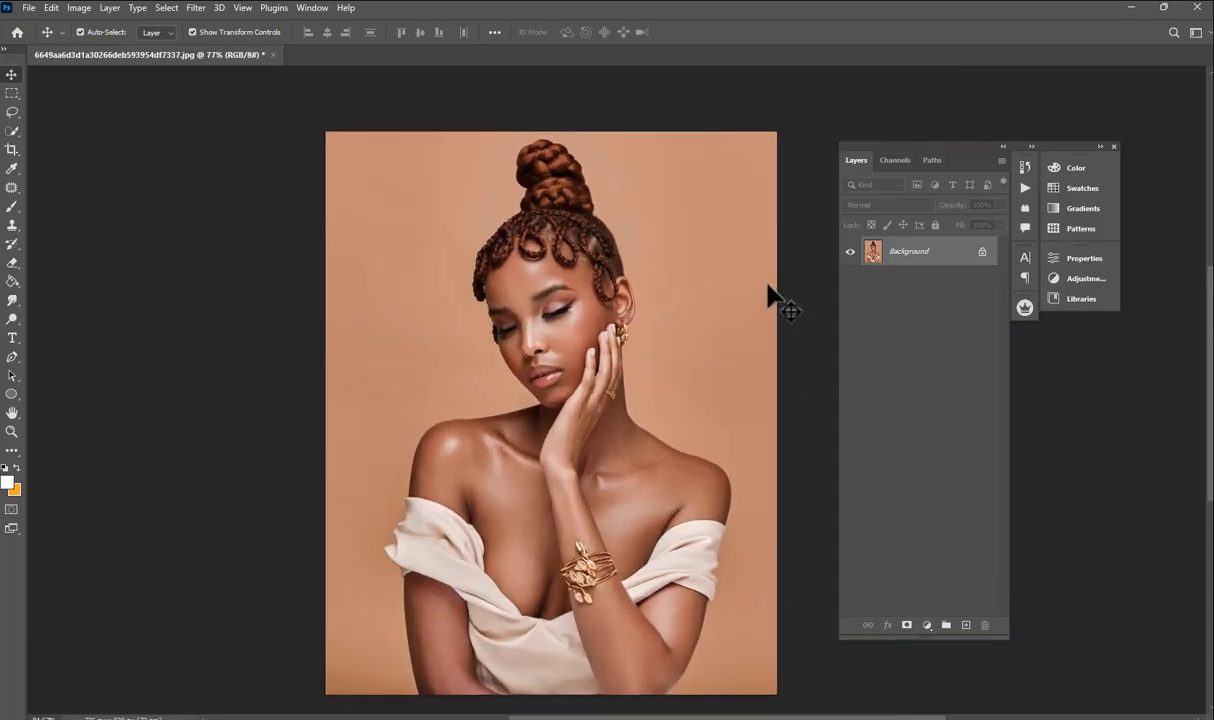
pyautogui.scroll(1, 766, 289)
pyautogui.scroll(-2, 673, 335)
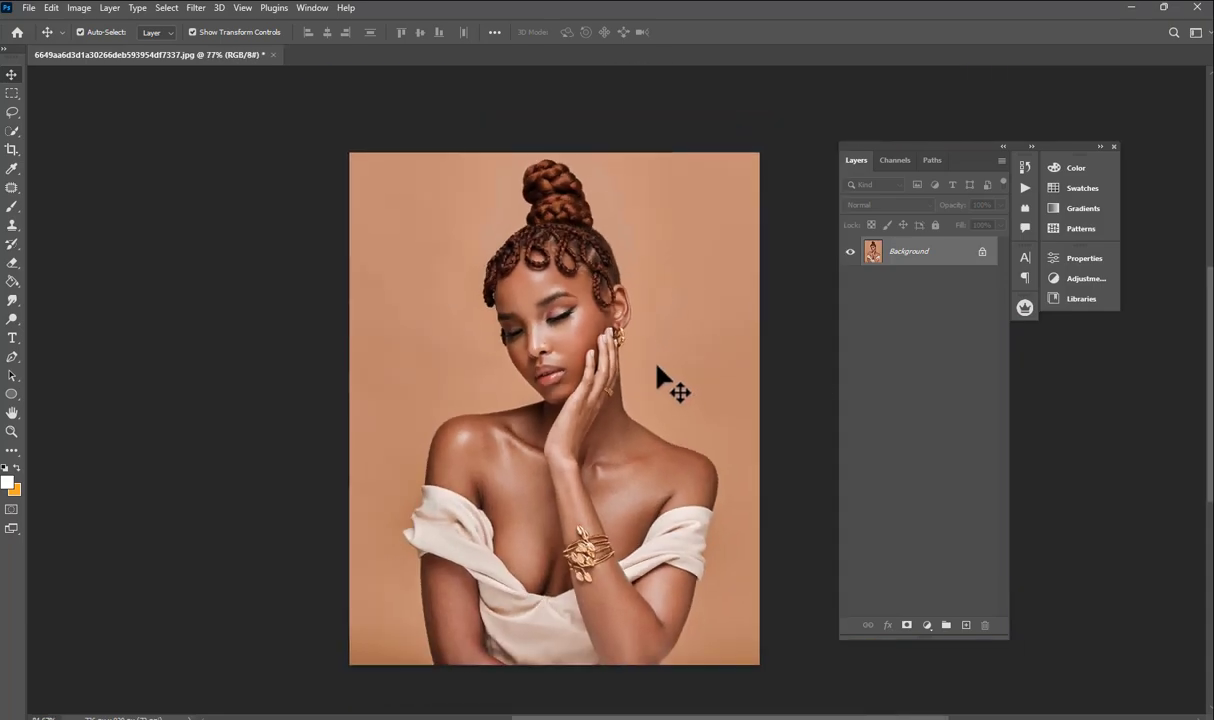
pyautogui.scroll(2, 660, 372)
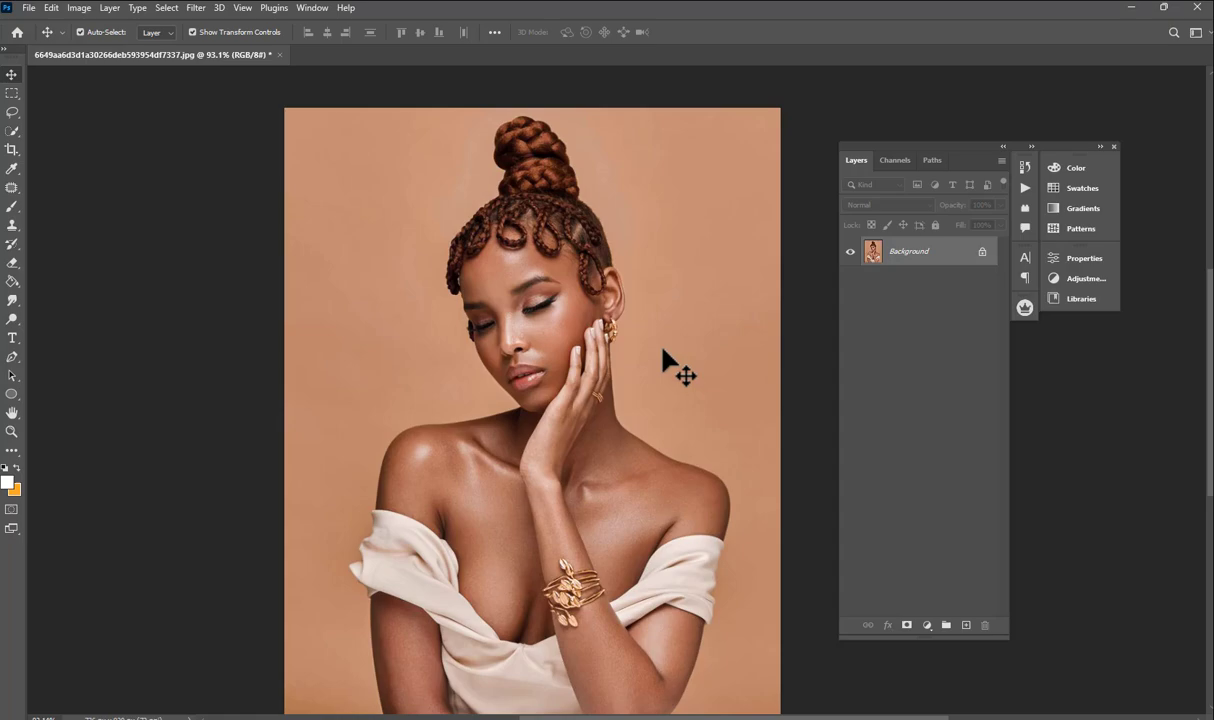
# Step: Sample the tan backdrop beside the woman's face as the foreground color with the Eyedropper
pyautogui.click(12, 169)
pyautogui.scroll(1, 352, 292)
pyautogui.scroll(-2, 375, 262)
pyautogui.scroll(2, 600, 288)
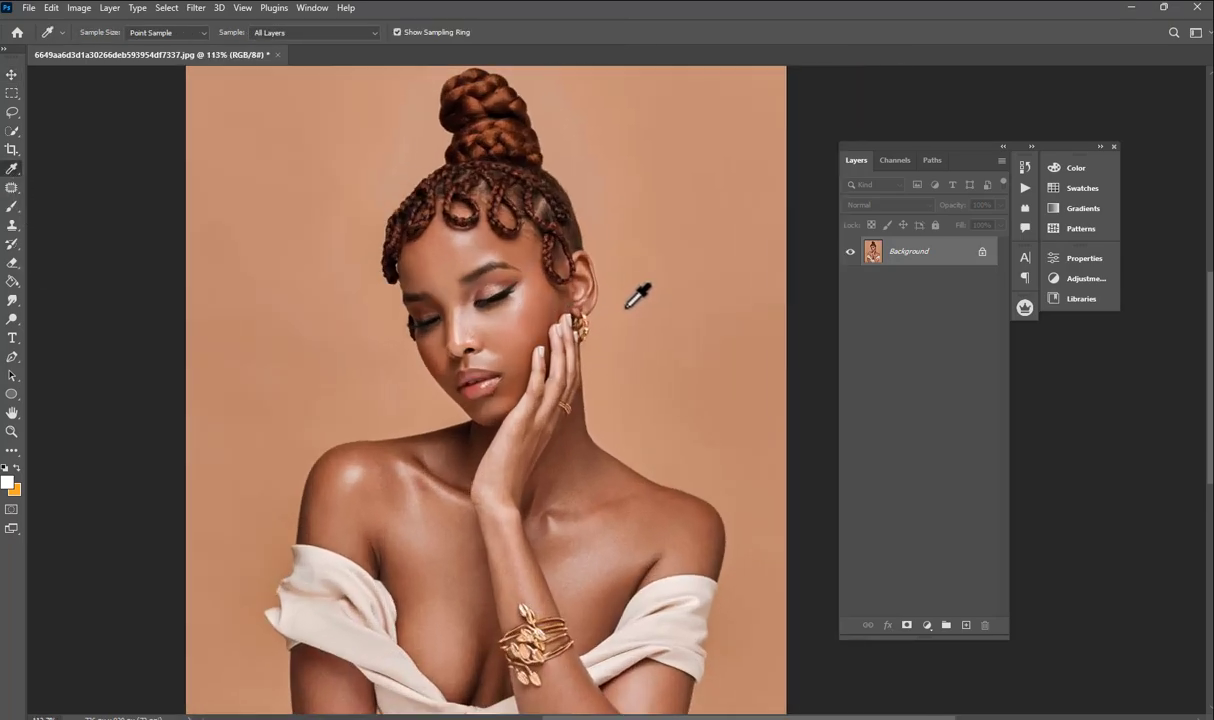
pyautogui.scroll(-1, 660, 302)
pyautogui.scroll(2, 680, 305)
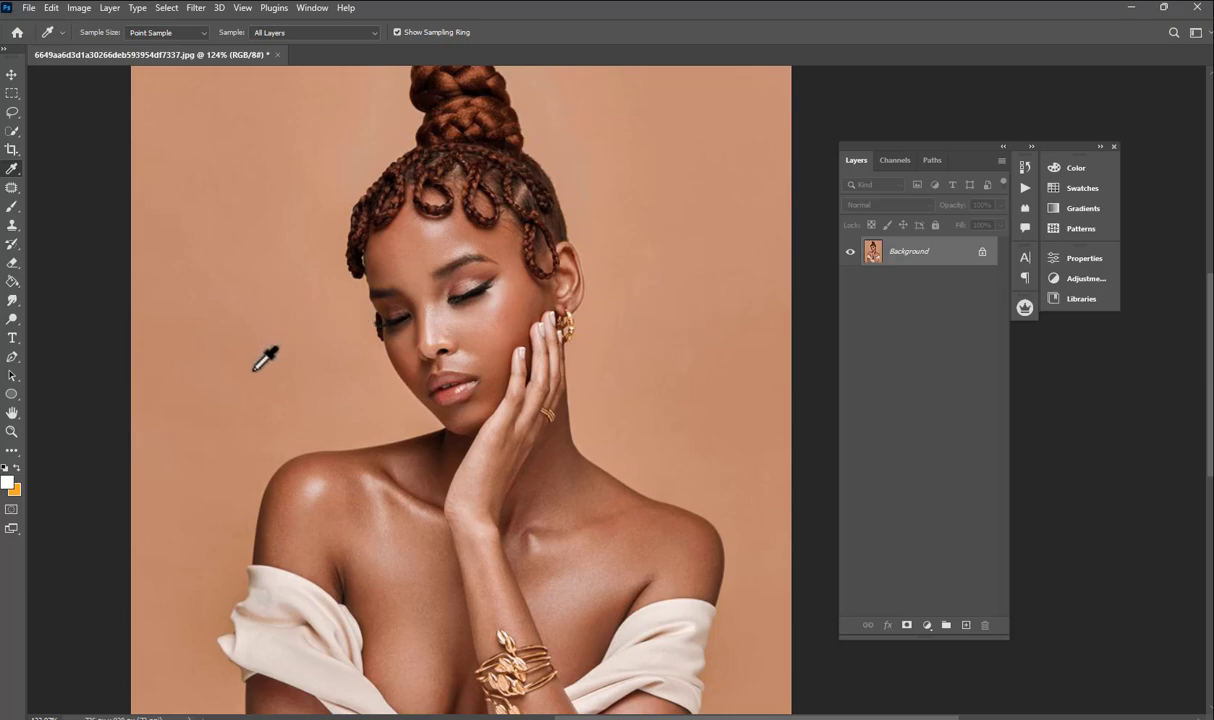
pyautogui.moveTo(255, 370); pyautogui.dragTo(230, 365)
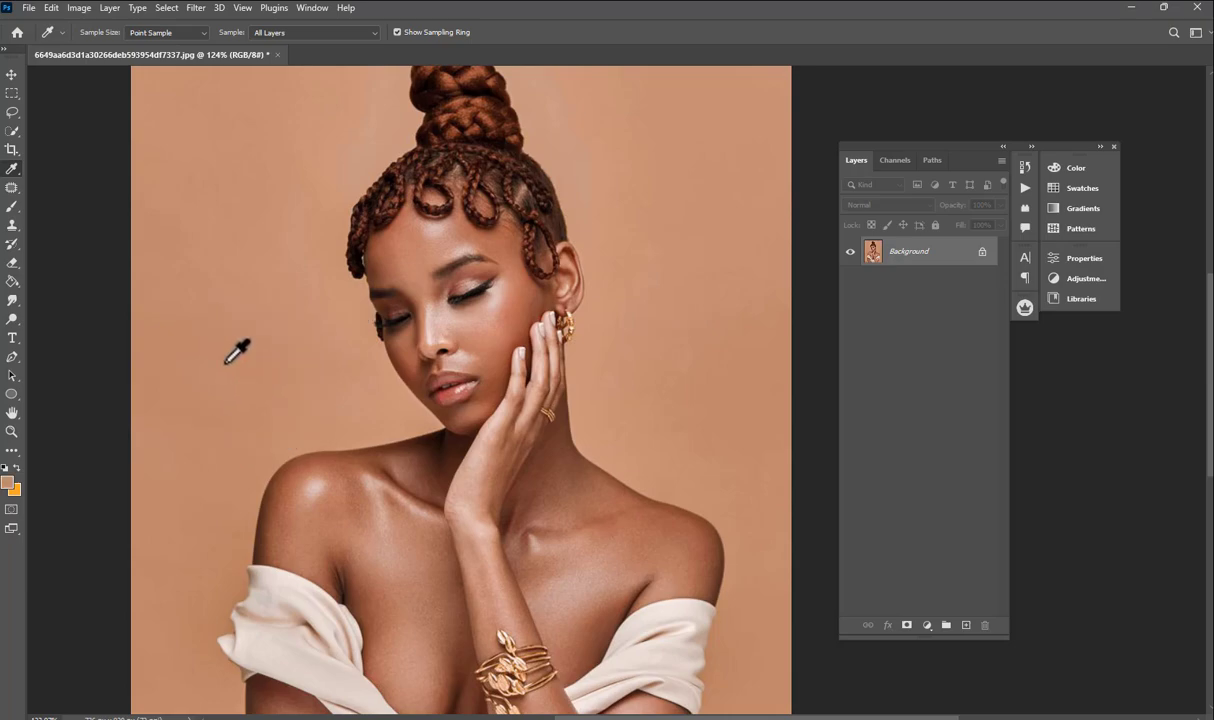
# Step: Even out the backdrop's color around the woman using the Color Replacement Tool at size 175, and check the result
pyautogui.click(13, 208)
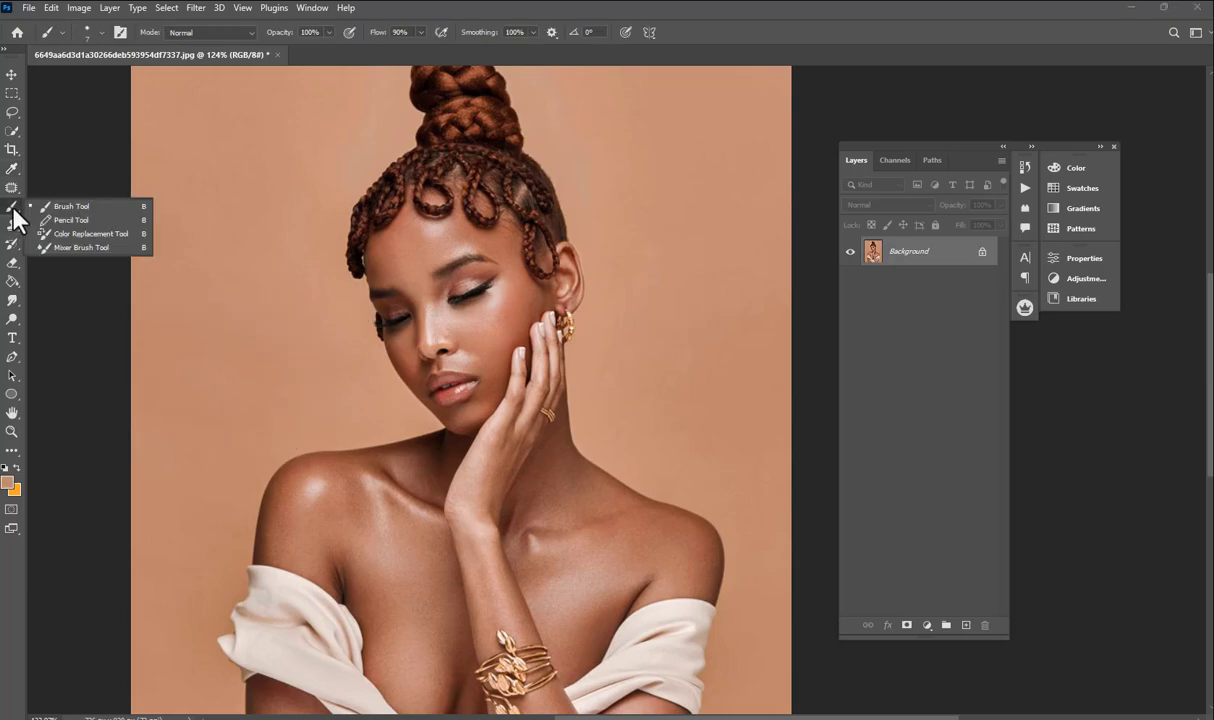
pyautogui.click(80, 233)
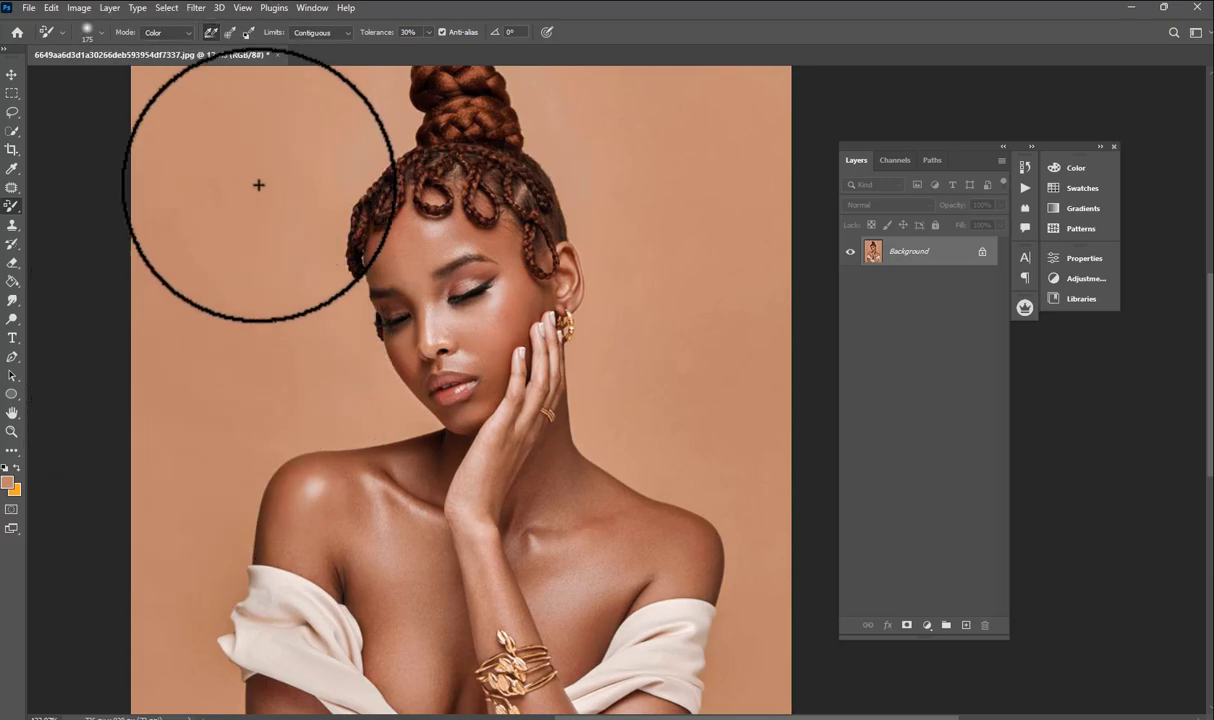
pyautogui.scroll(-4, 333, 293)
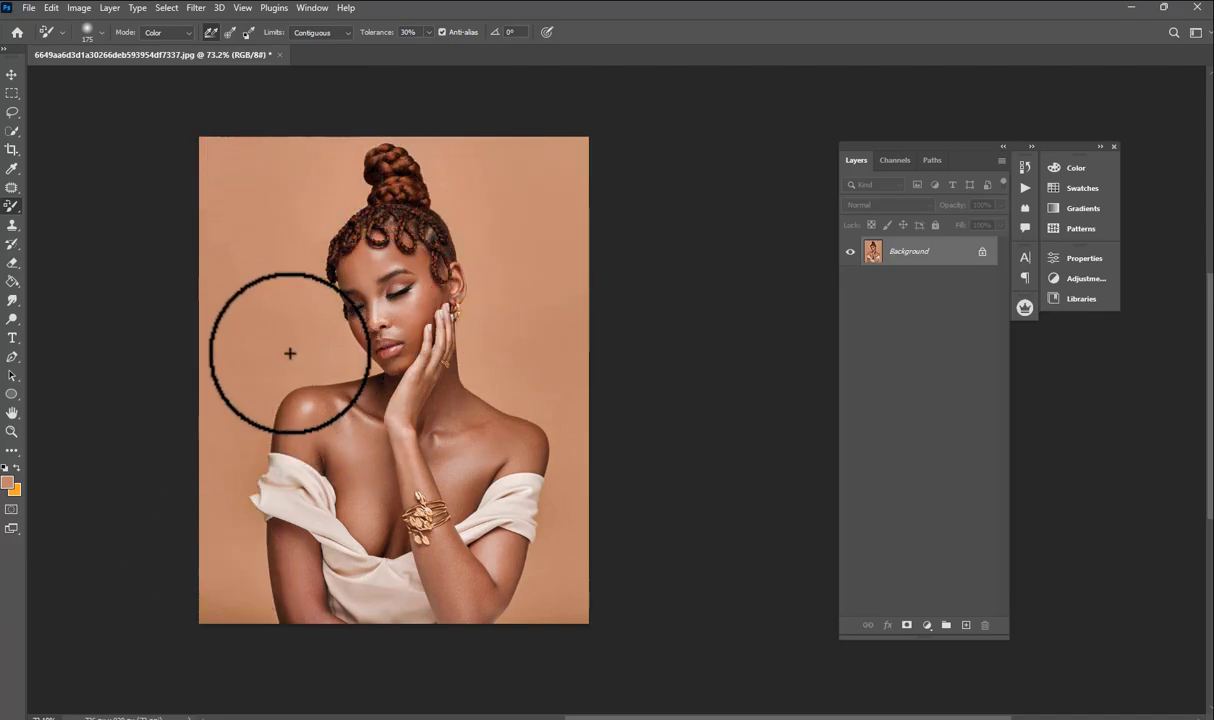
pyautogui.scroll(-3, 345, 403)
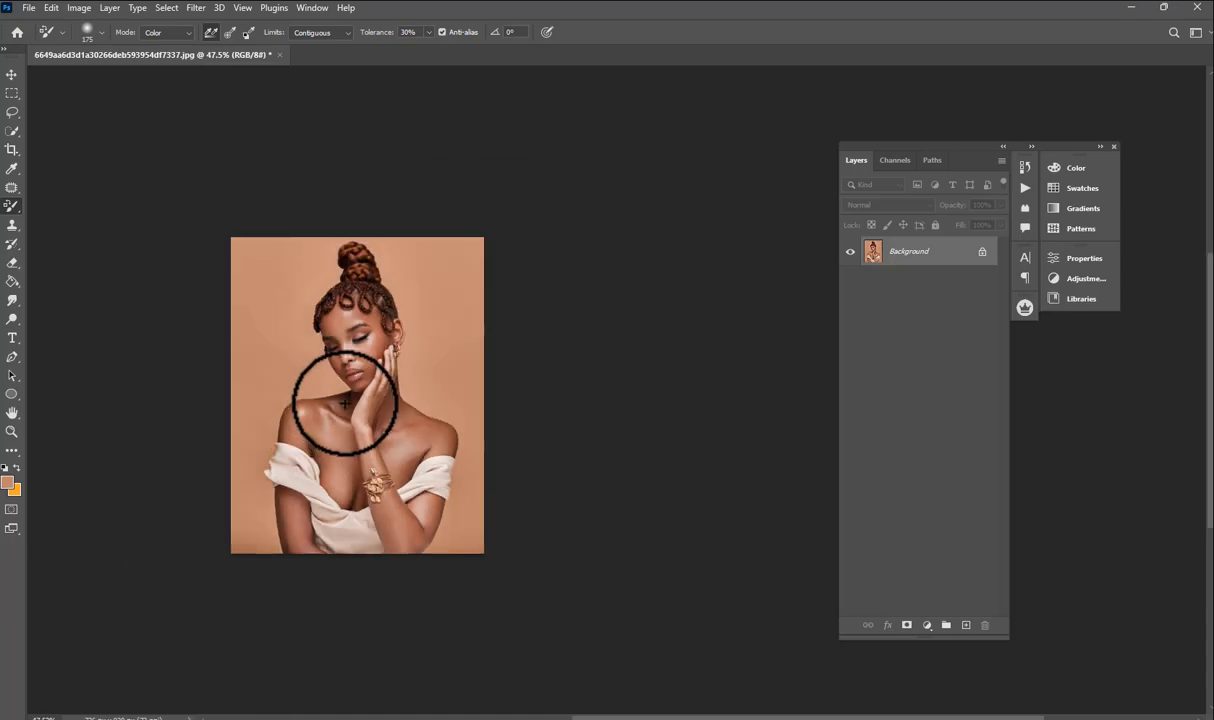
pyautogui.scroll(3, 345, 403)
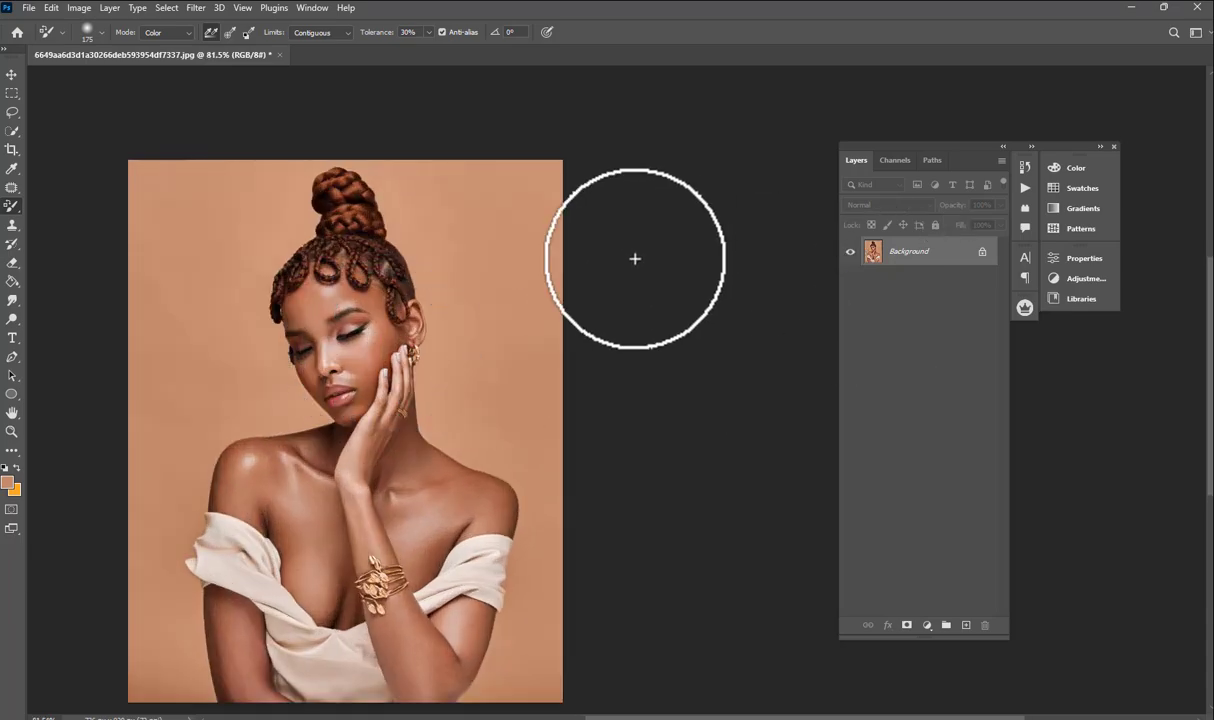
pyautogui.scroll(-1, 634, 257)
pyautogui.scroll(3, 260, 450)
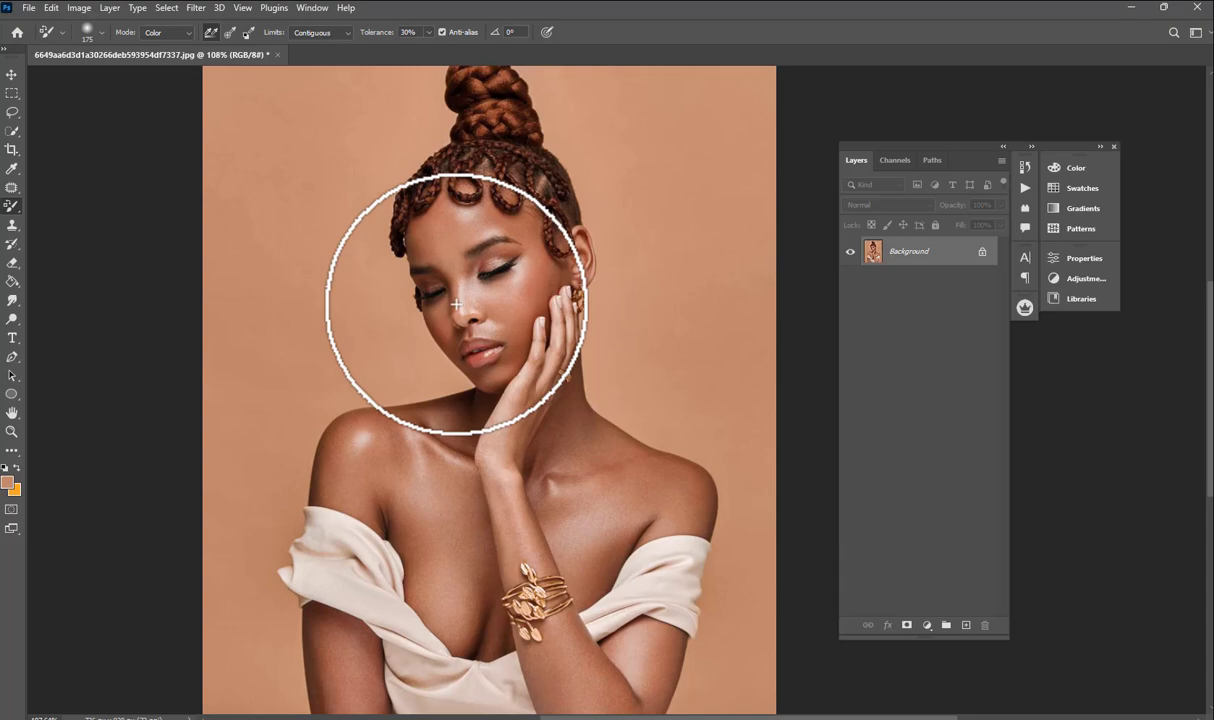
# Step: Duplicate the Background layer and inspect the portrait and its backdrop with the Move tool active
pyautogui.press('j')
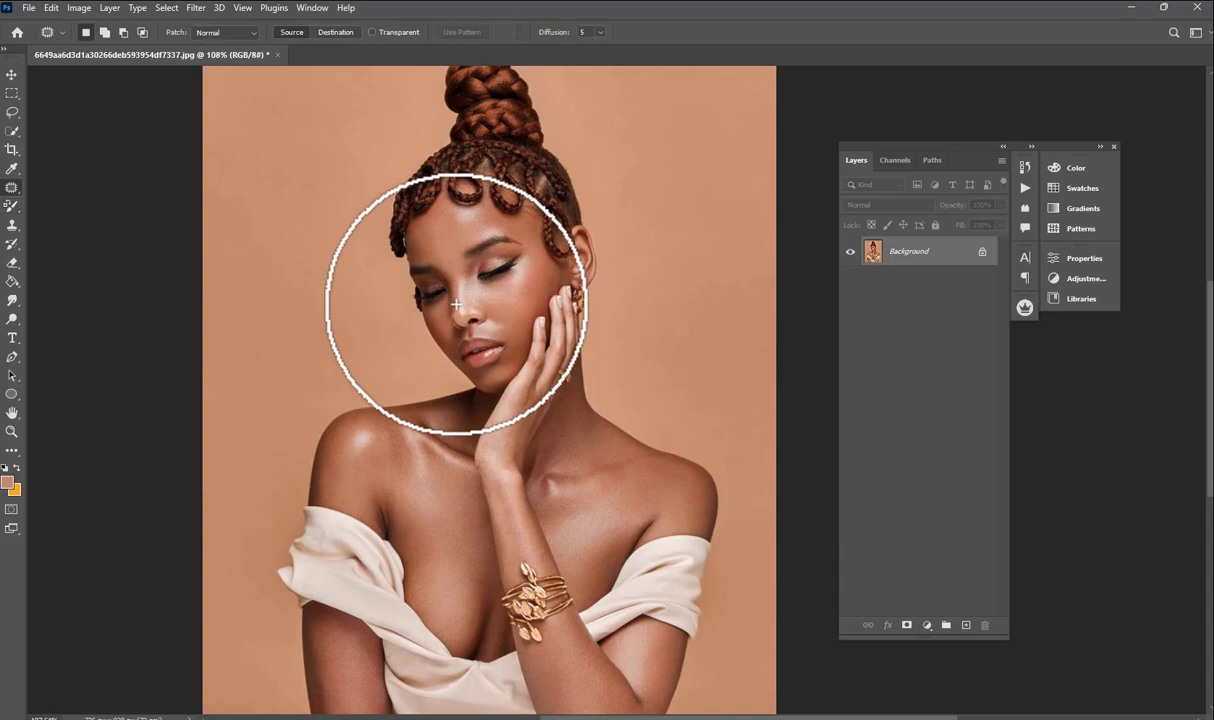
pyautogui.hotkey('ctrl', 'j')
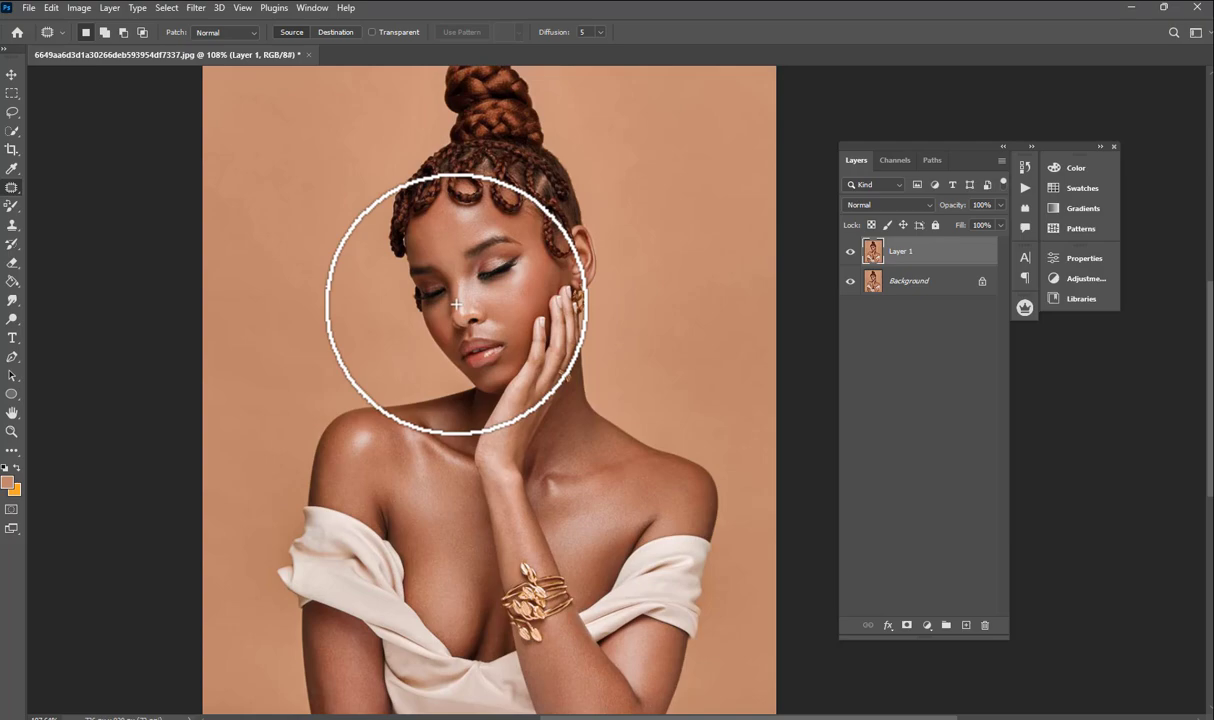
pyautogui.scroll(-2, 270, 317)
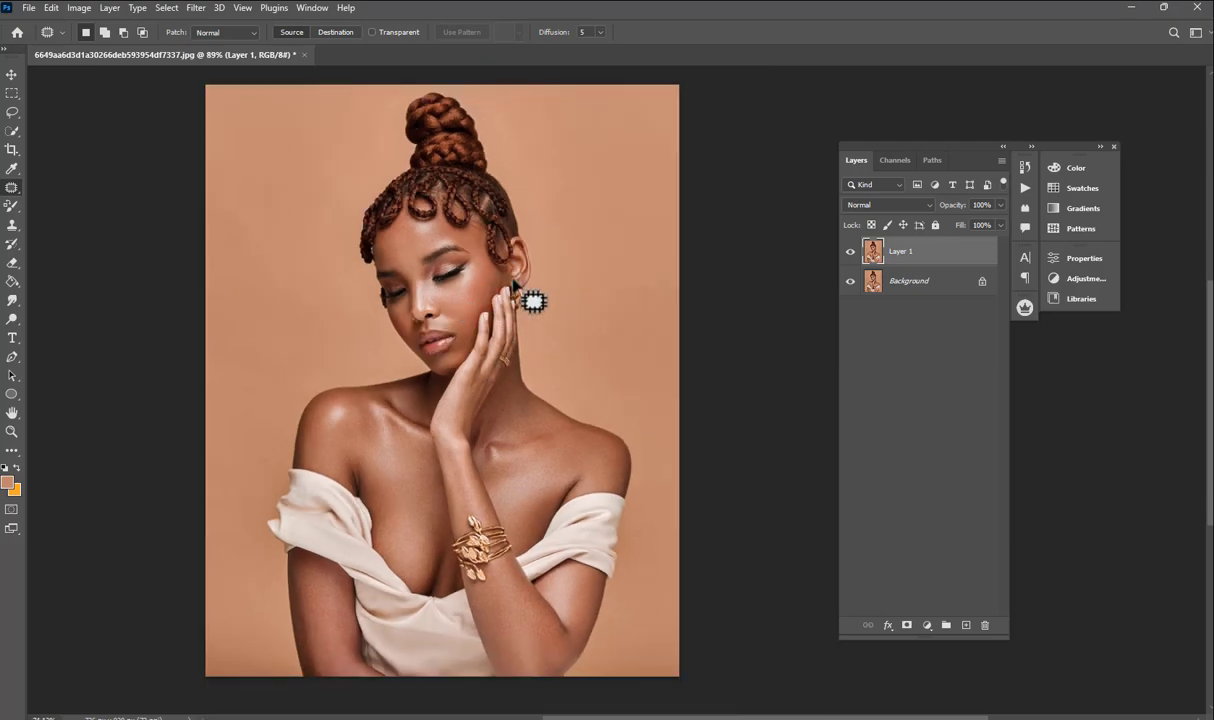
pyautogui.scroll(3, 362, 305)
pyautogui.click(12, 76)
pyautogui.scroll(-2, 480, 252)
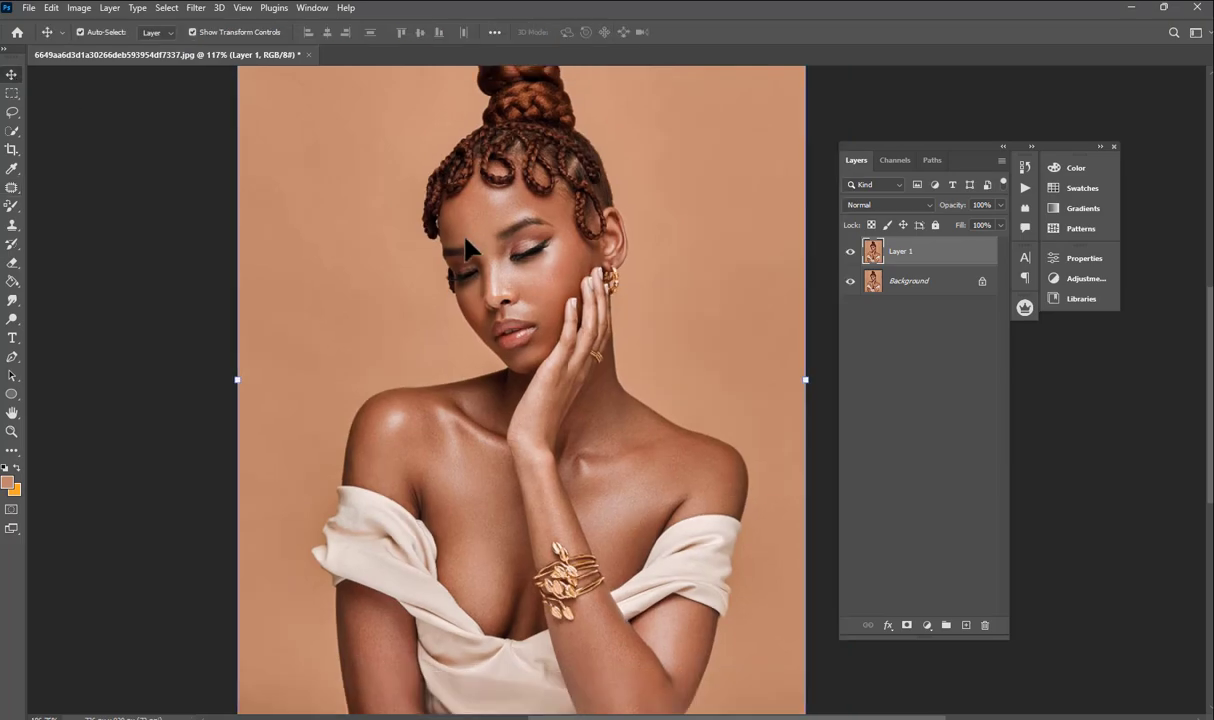
pyautogui.scroll(2, 507, 168)
pyautogui.scroll(-2, 569, 257)
pyautogui.scroll(2, 638, 172)
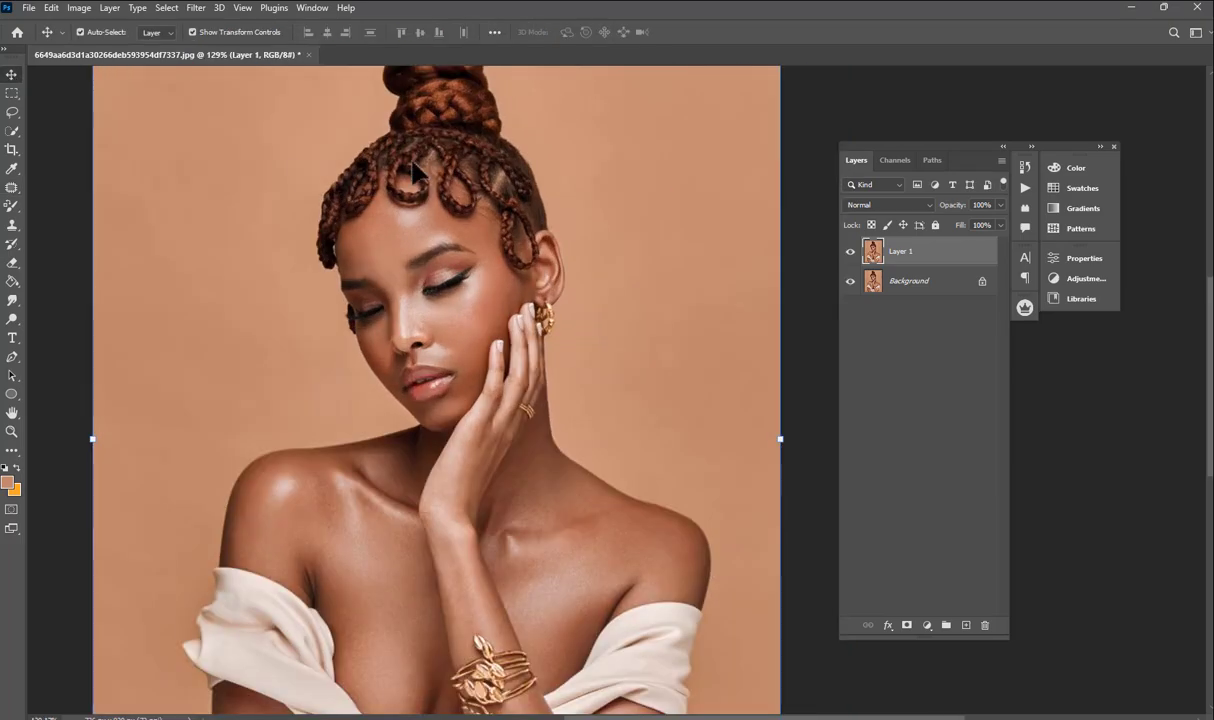
# Step: Choose the Mixer Brush as the brush type, and outline the backdrop on the left side of the woman with the Lasso
pyautogui.click(11, 209)
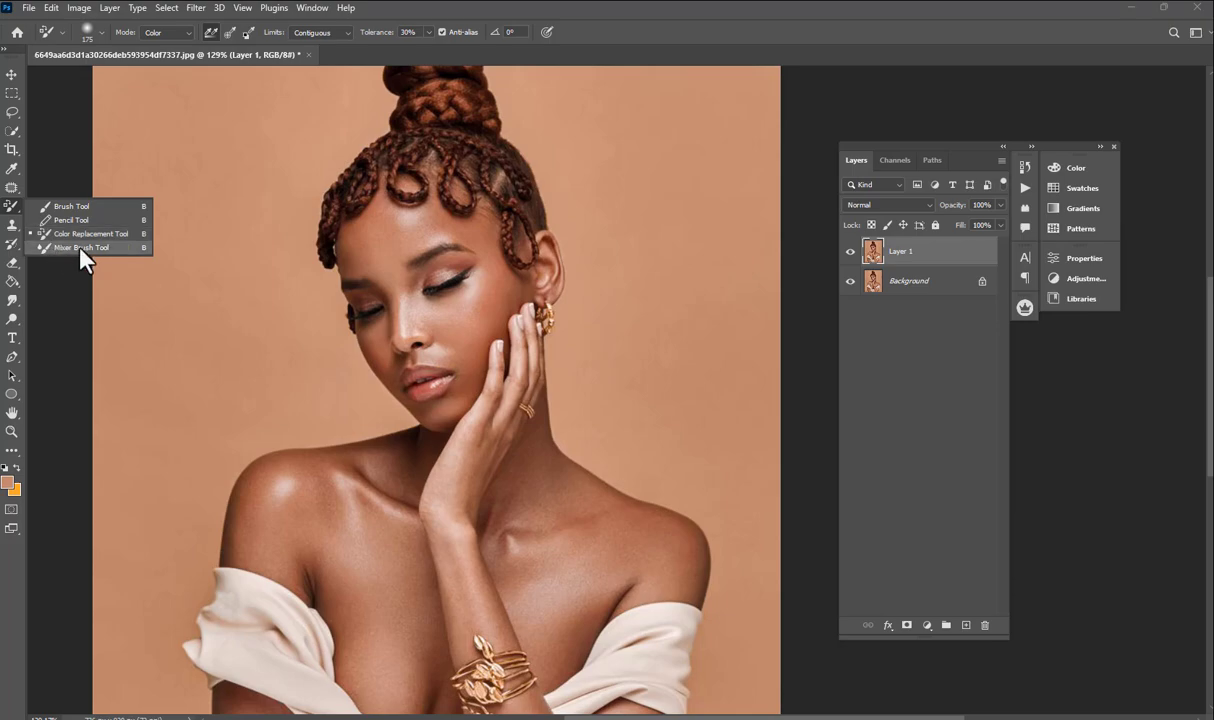
pyautogui.click(81, 248)
pyautogui.scroll(-4, 211, 260)
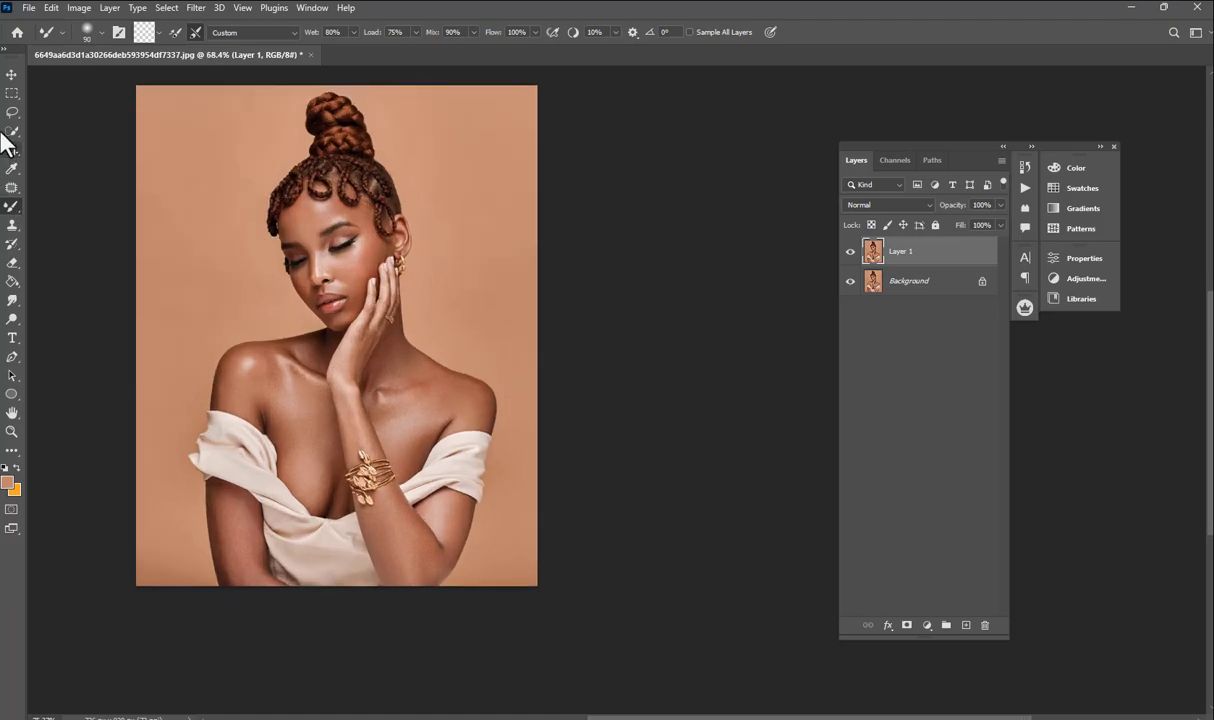
pyautogui.click(12, 112)
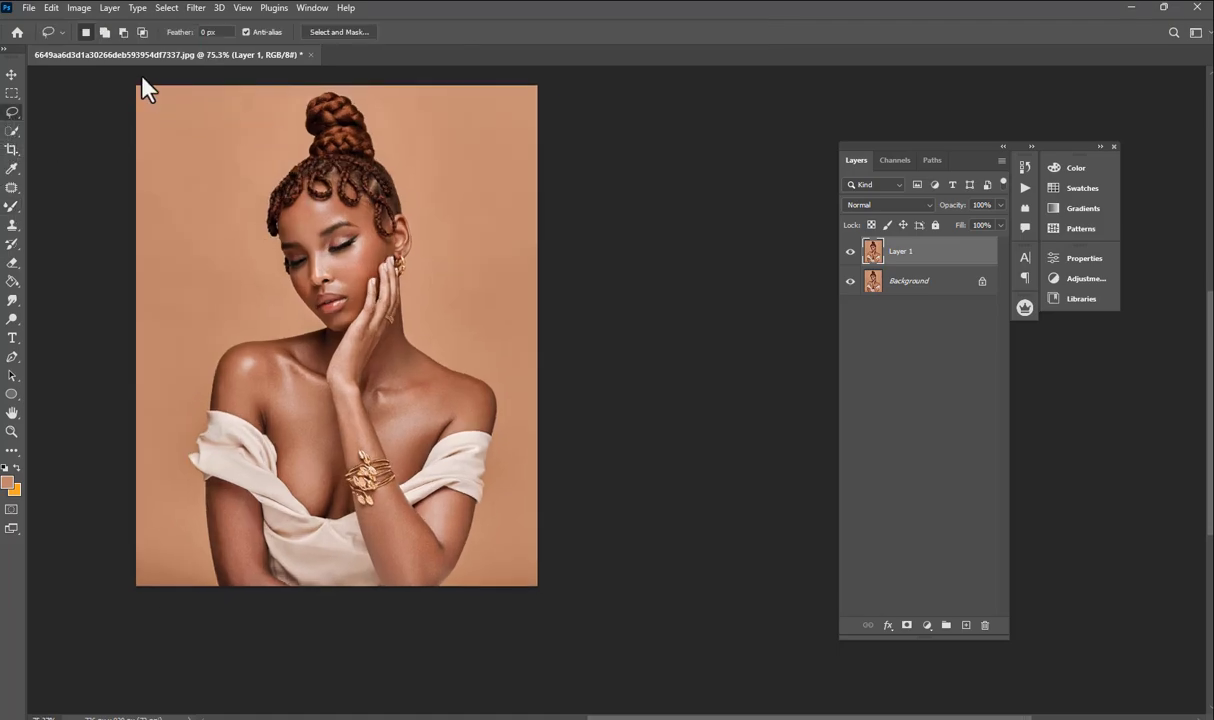
pyautogui.rightClick(13, 108)
pyautogui.click(59, 105)
pyautogui.moveTo(123, 101)
pyautogui.mouseDown()
pyautogui.moveTo(174, 78)
pyautogui.moveTo(306, 95)
pyautogui.moveTo(307, 142)
pyautogui.moveTo(251, 188)
pyautogui.moveTo(247, 233)
pyautogui.moveTo(303, 322)
pyautogui.moveTo(252, 333)
pyautogui.moveTo(200, 381)
pyautogui.moveTo(185, 480)
pyautogui.moveTo(214, 589)
pyautogui.moveTo(84, 617)
pyautogui.moveTo(82, 203)
pyautogui.moveTo(123, 103)
pyautogui.mouseUp()
# Step: Blend the selected backdrop smooth with the Mixer Brush enlarged to size 175, and check the painted area
pyautogui.click(12, 206)
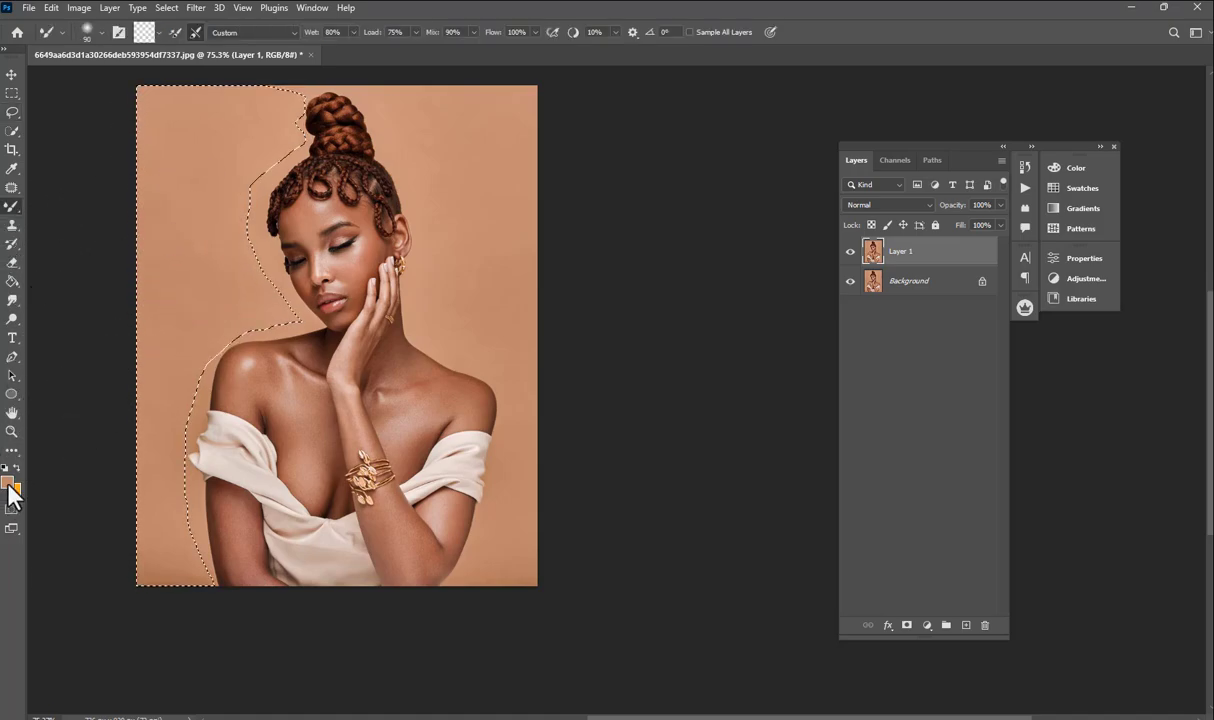
pyautogui.scroll(2, 195, 300)
pyautogui.press(']')
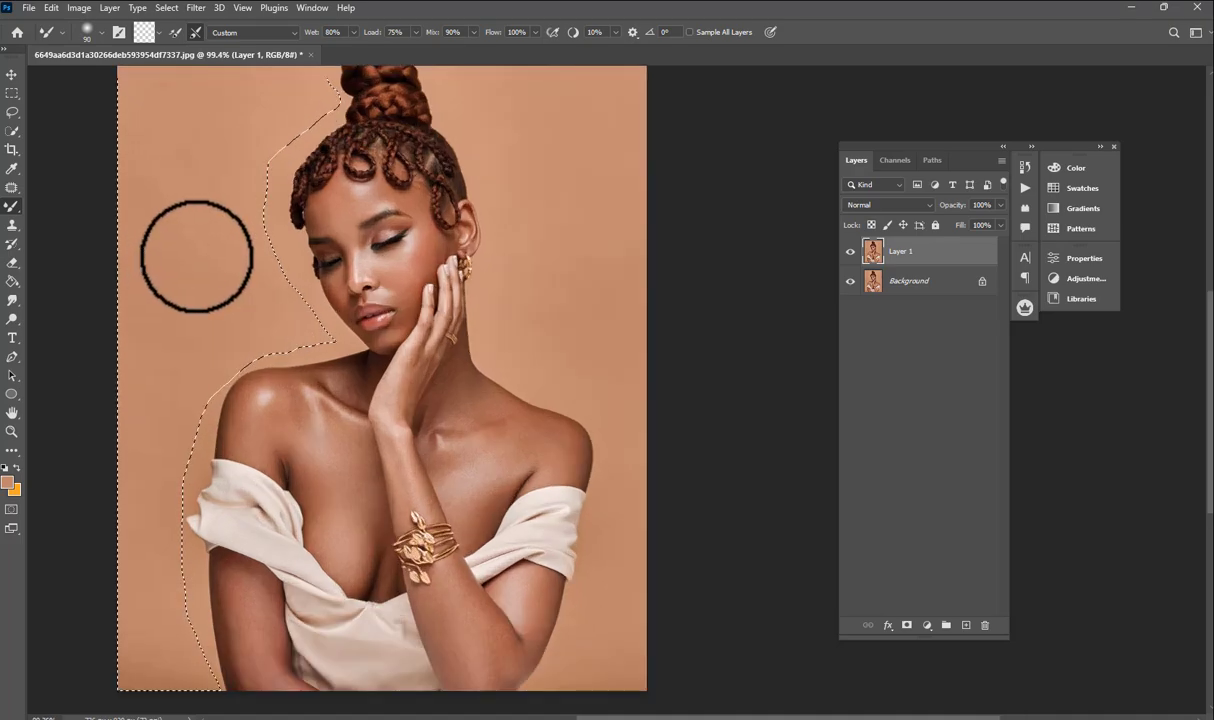
pyautogui.keyDown('alt'); pyautogui.click(197, 256); pyautogui.keyUp('alt')
pyautogui.press(']')
pyautogui.press(']')
pyautogui.press(']')
pyautogui.press(']')
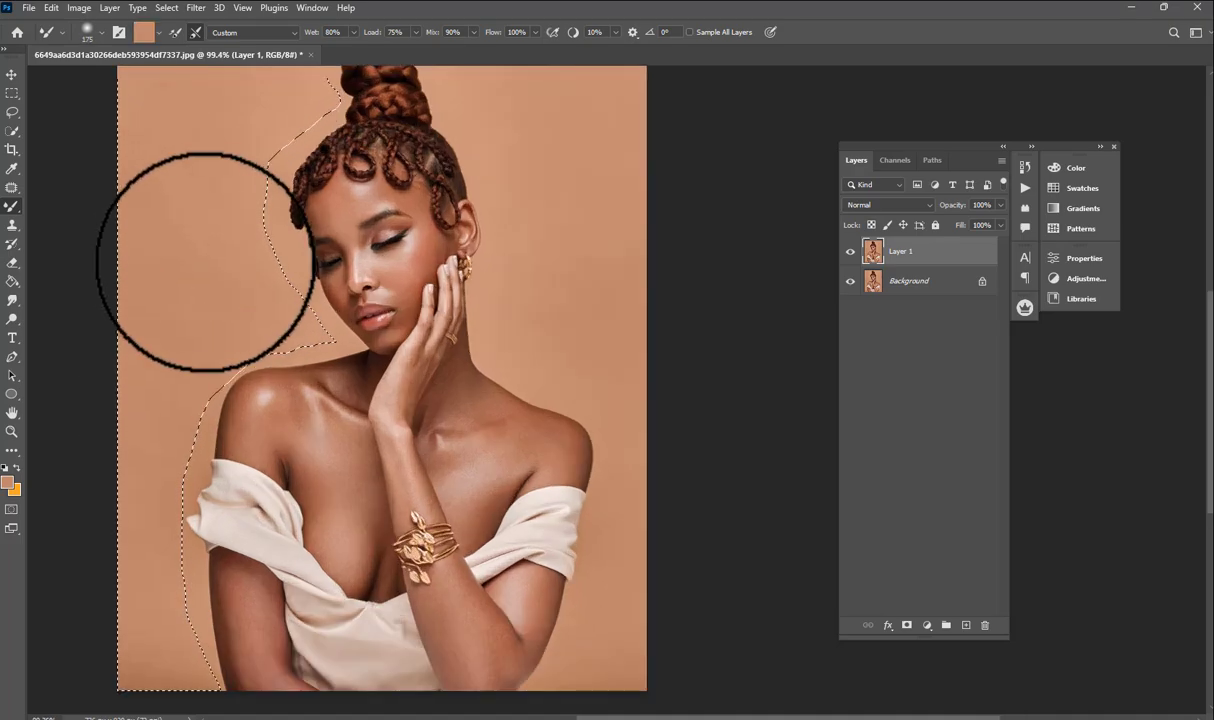
pyautogui.click(203, 257)
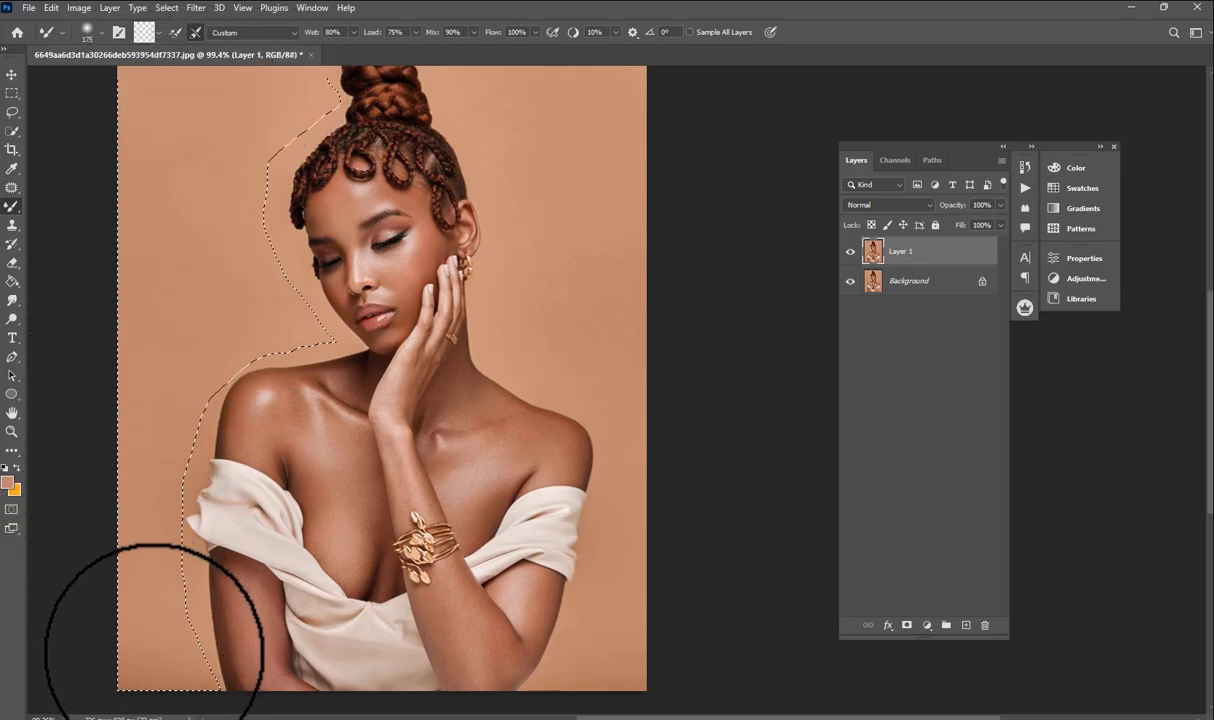
pyautogui.scroll(-2, 149, 582)
pyautogui.scroll(3, 190, 295)
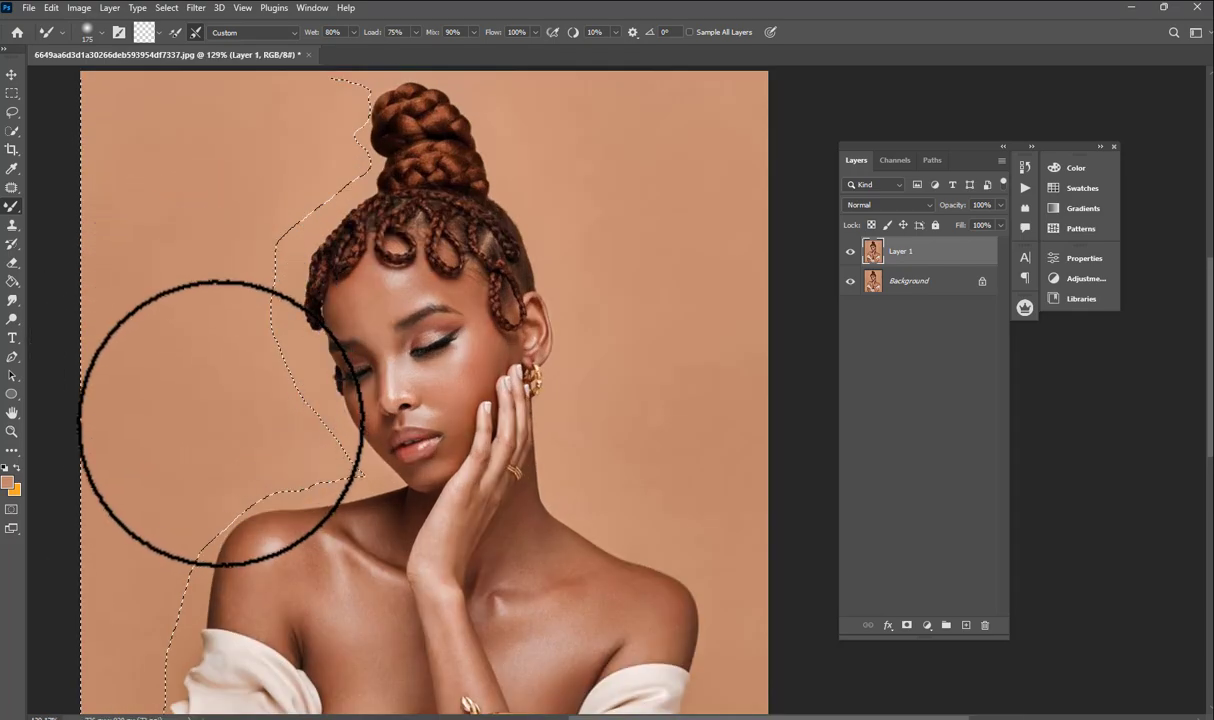
pyautogui.scroll(-1, 183, 422)
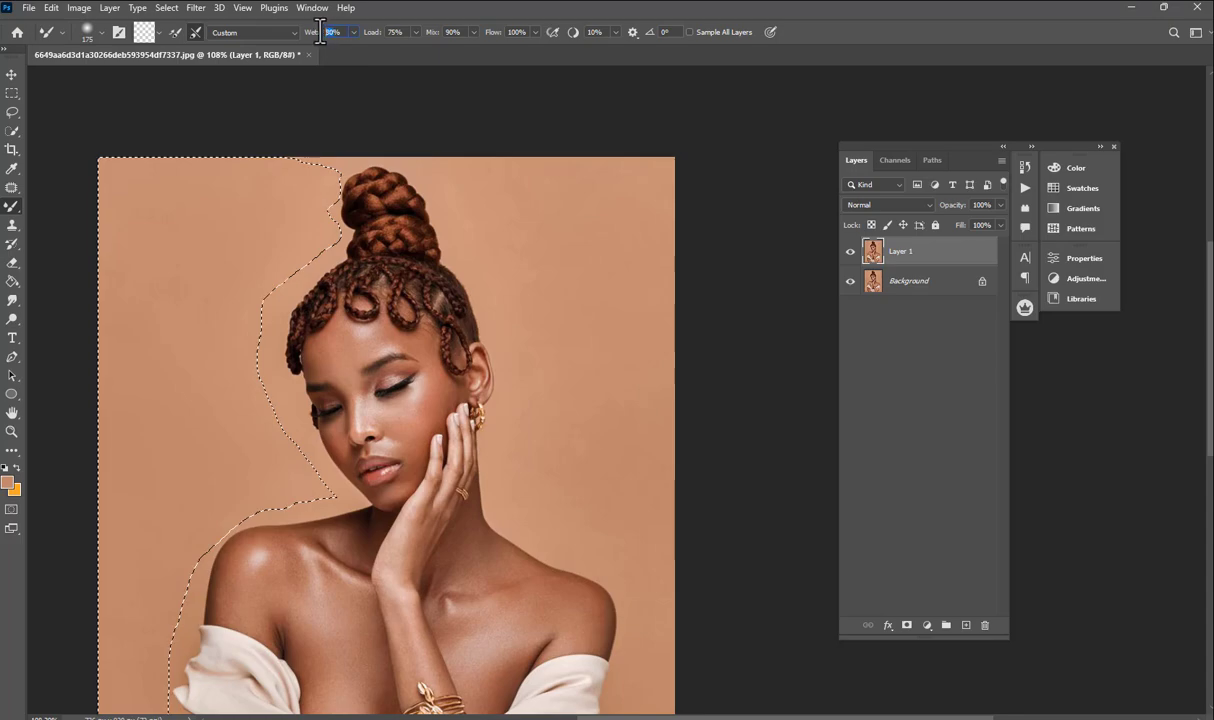
# Step: Try the Mixer Brush's Wet value at 80%, and set it to 5%
pyautogui.write('80')
pyautogui.press('Return')
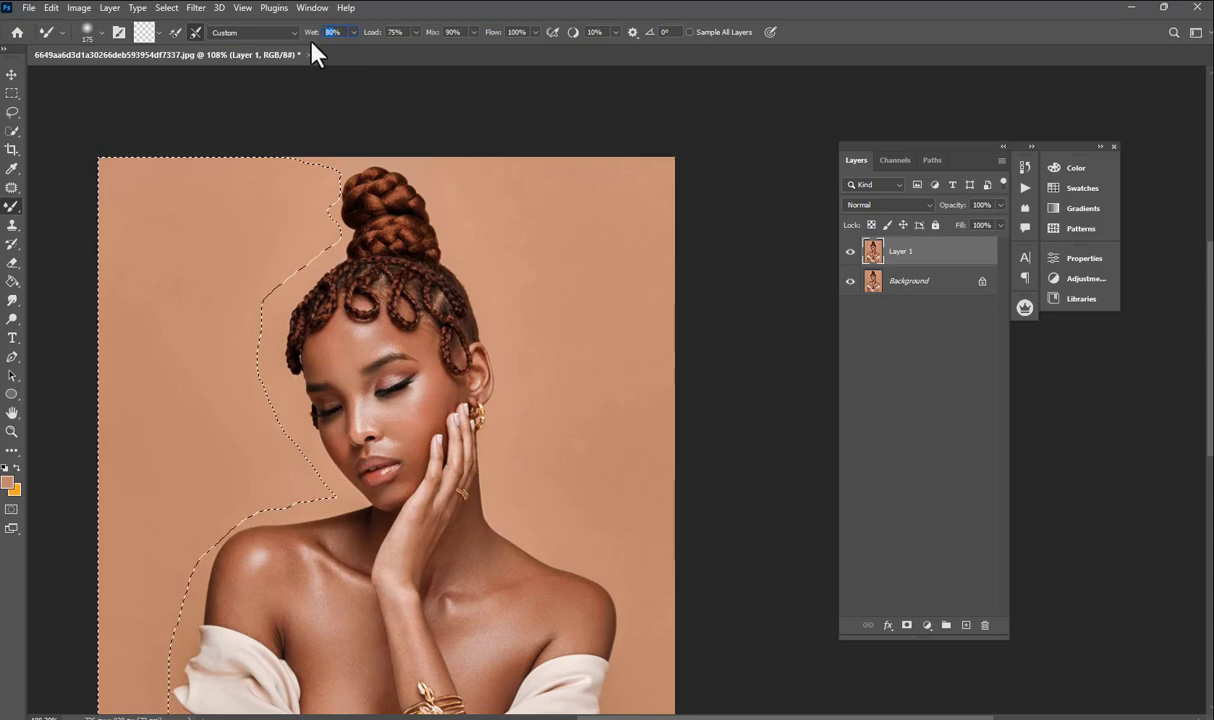
pyautogui.write('5')
pyautogui.press('Return')
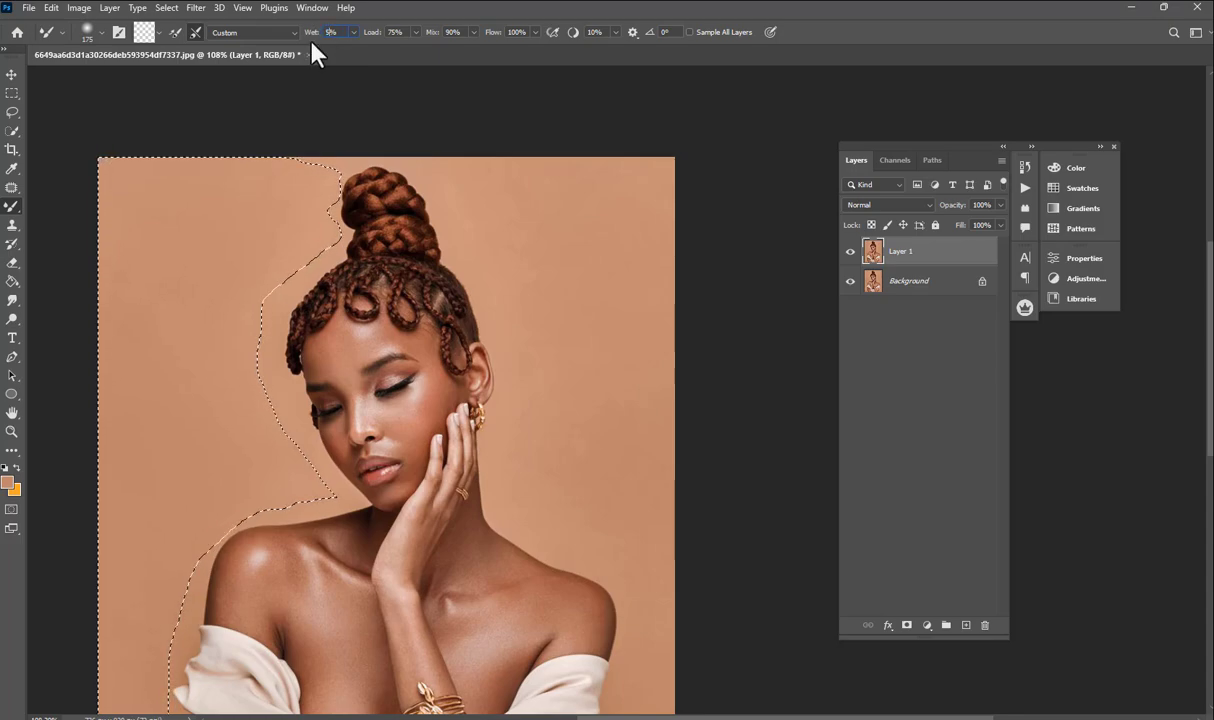
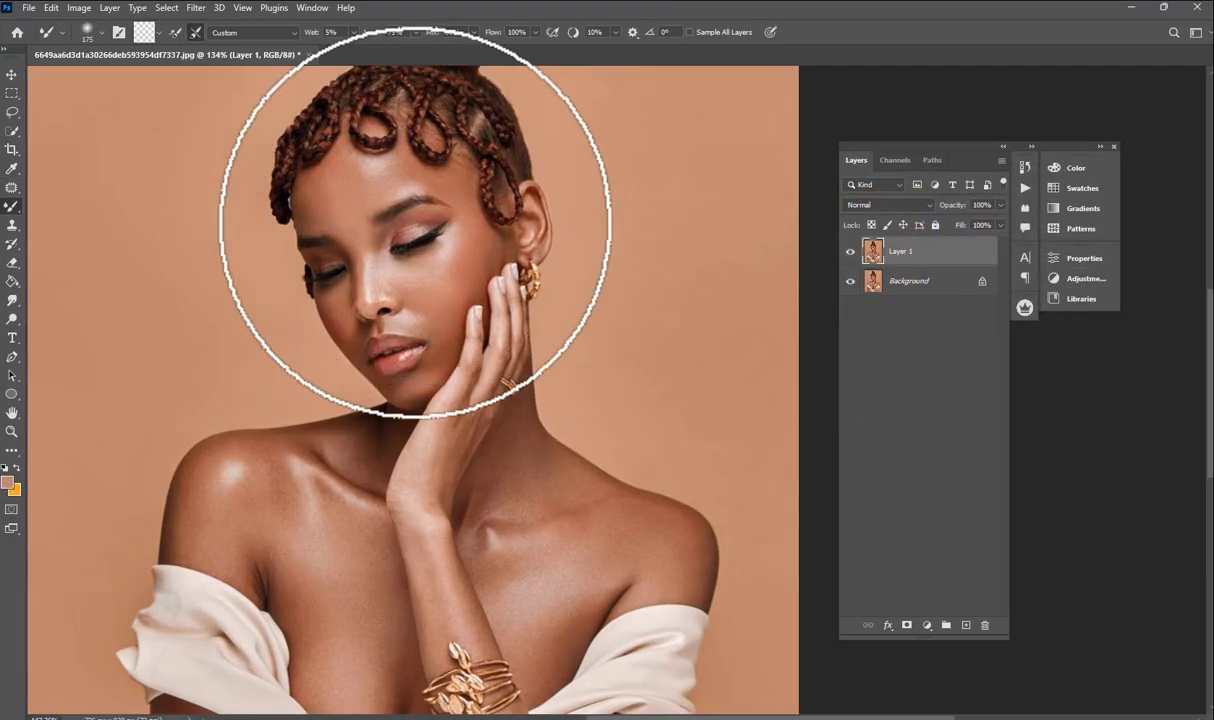
# Step: Change the foreground color to a pinkish red suitable for blush, and return to the brush
pyautogui.scroll(3, 413, 241)
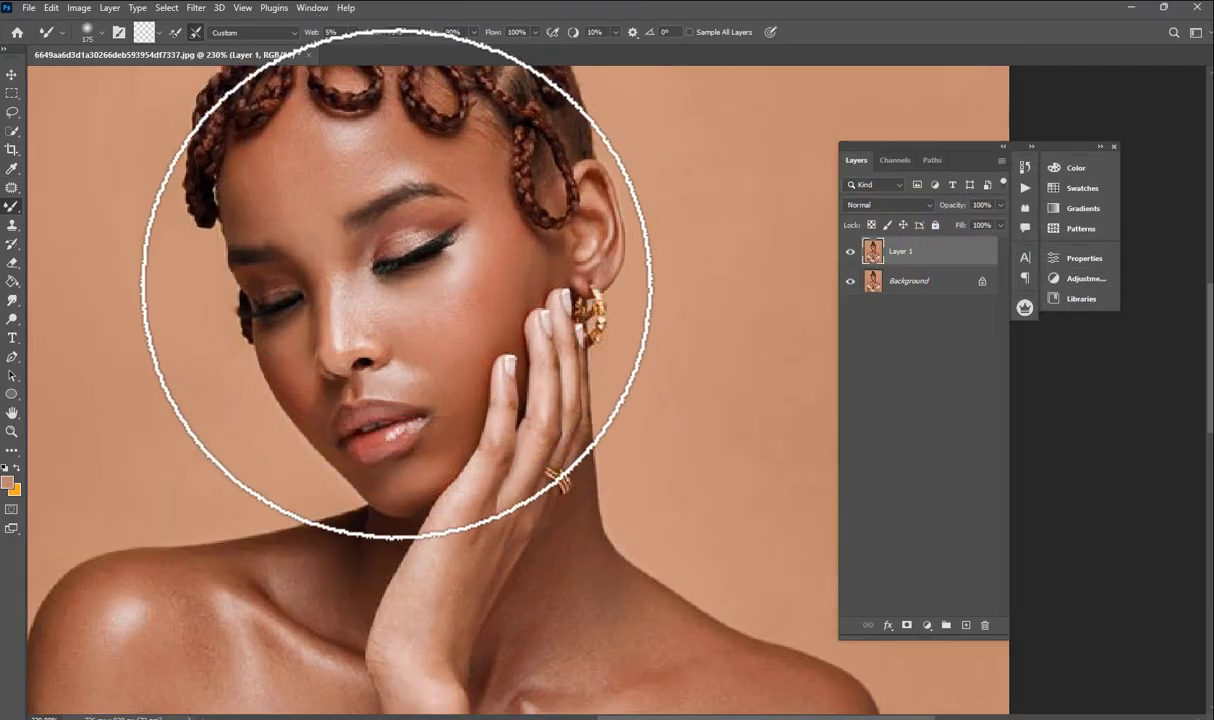
pyautogui.click(7, 483)
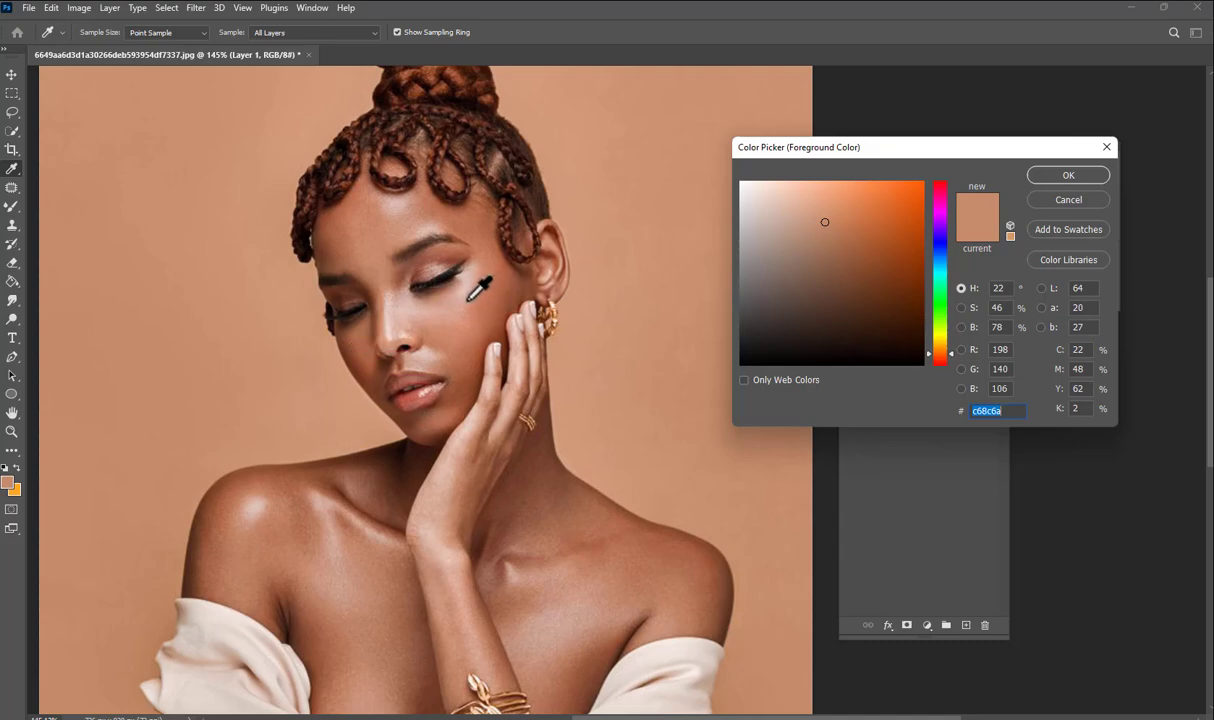
pyautogui.moveTo(942, 200); pyautogui.dragTo(938, 186)
pyautogui.moveTo(800, 222); pyautogui.dragTo(847, 211)
pyautogui.click(1046, 180)
pyautogui.press('b')
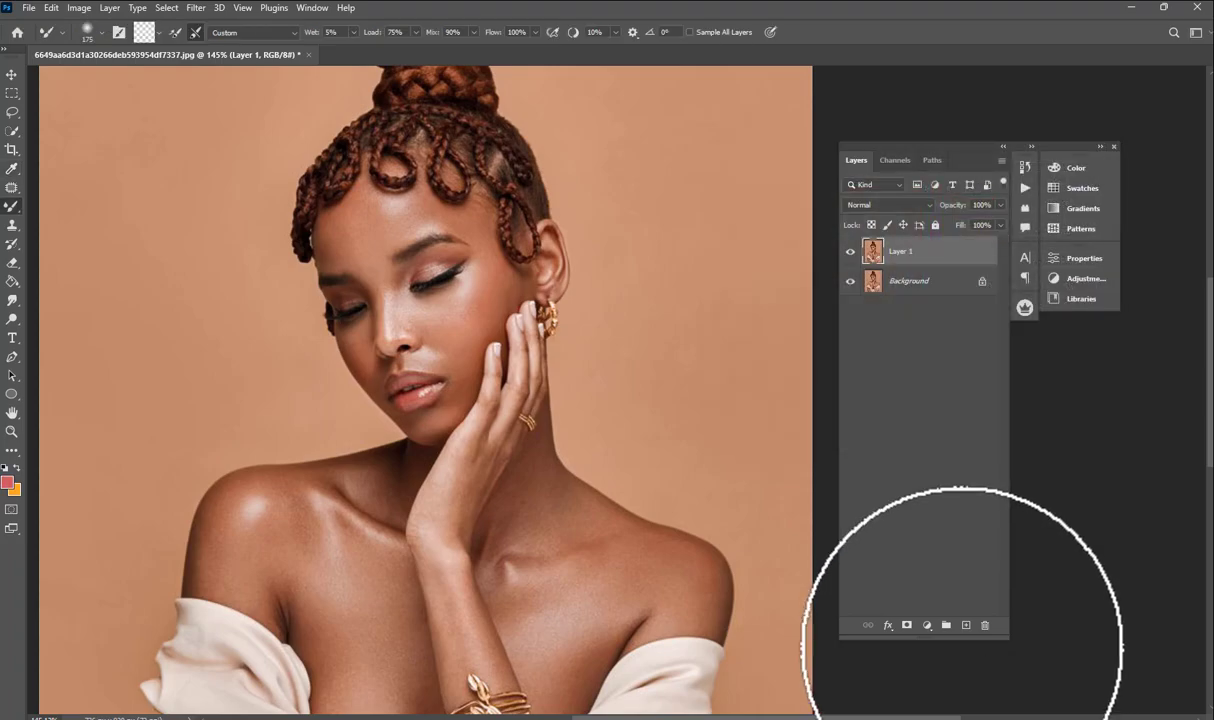
# Step: Add an empty layer above Layer 1 and choose the regular Brush Tool with the Soft Round preset
pyautogui.click(966, 626)
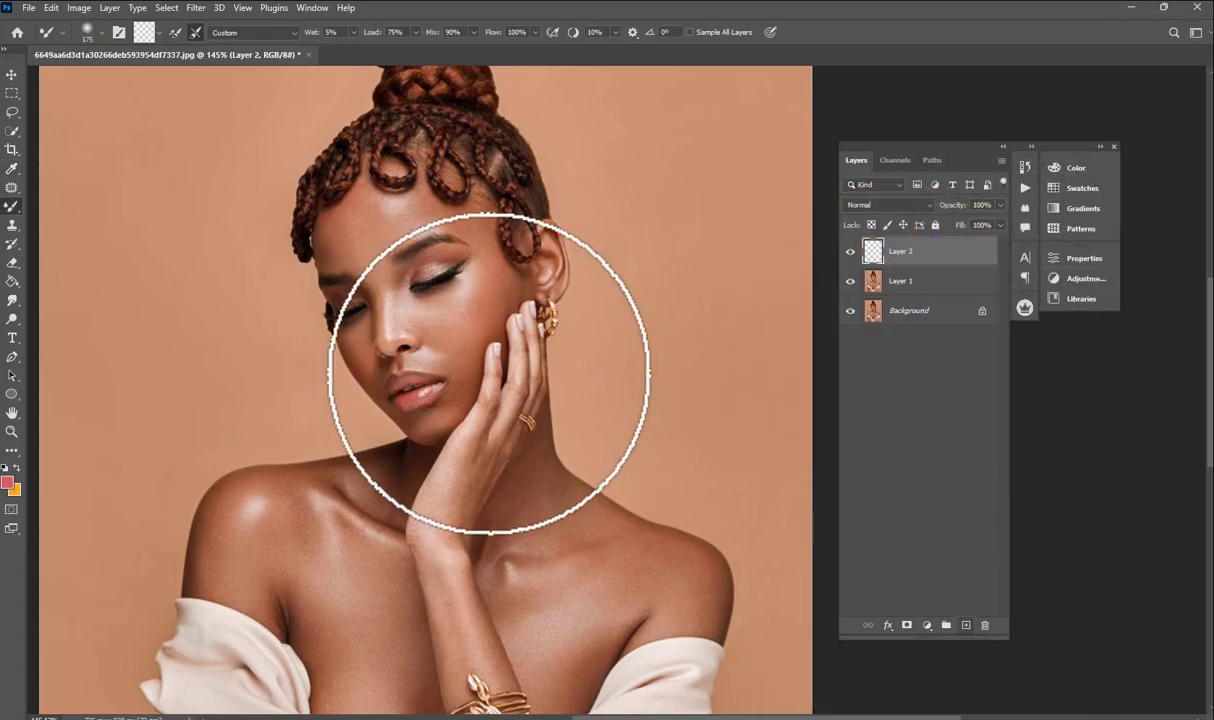
pyautogui.scroll(3, 447, 320)
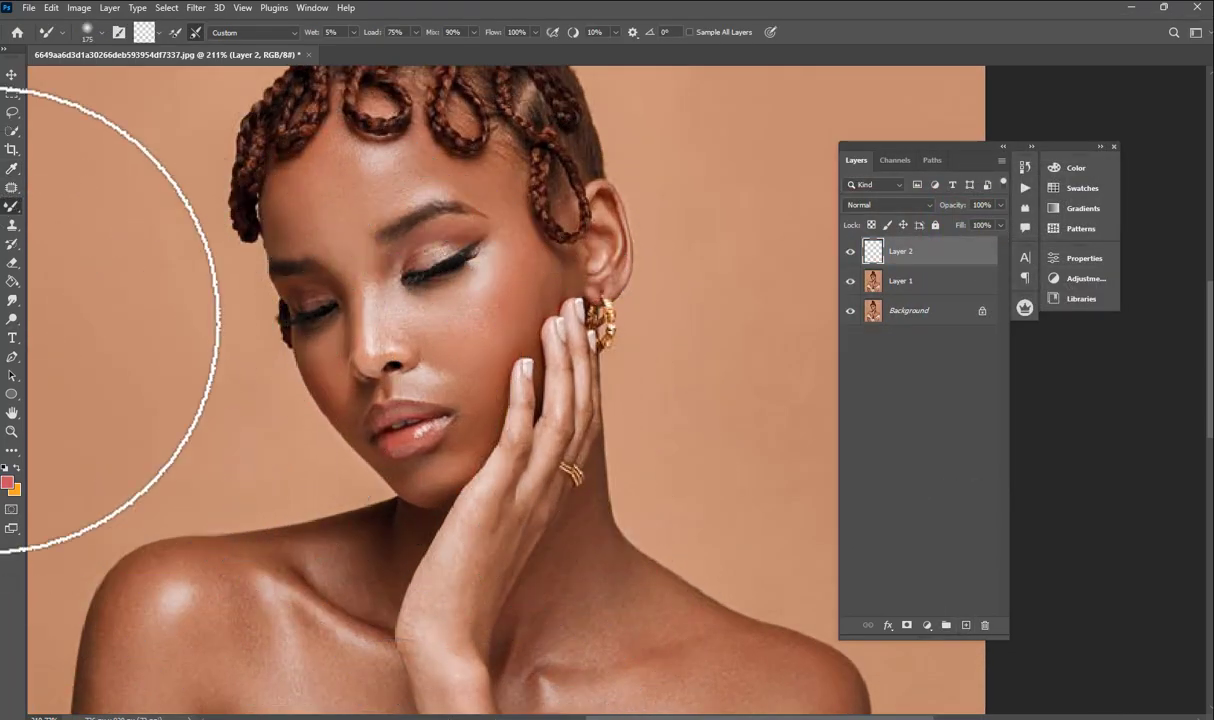
pyautogui.rightClick(13, 207)
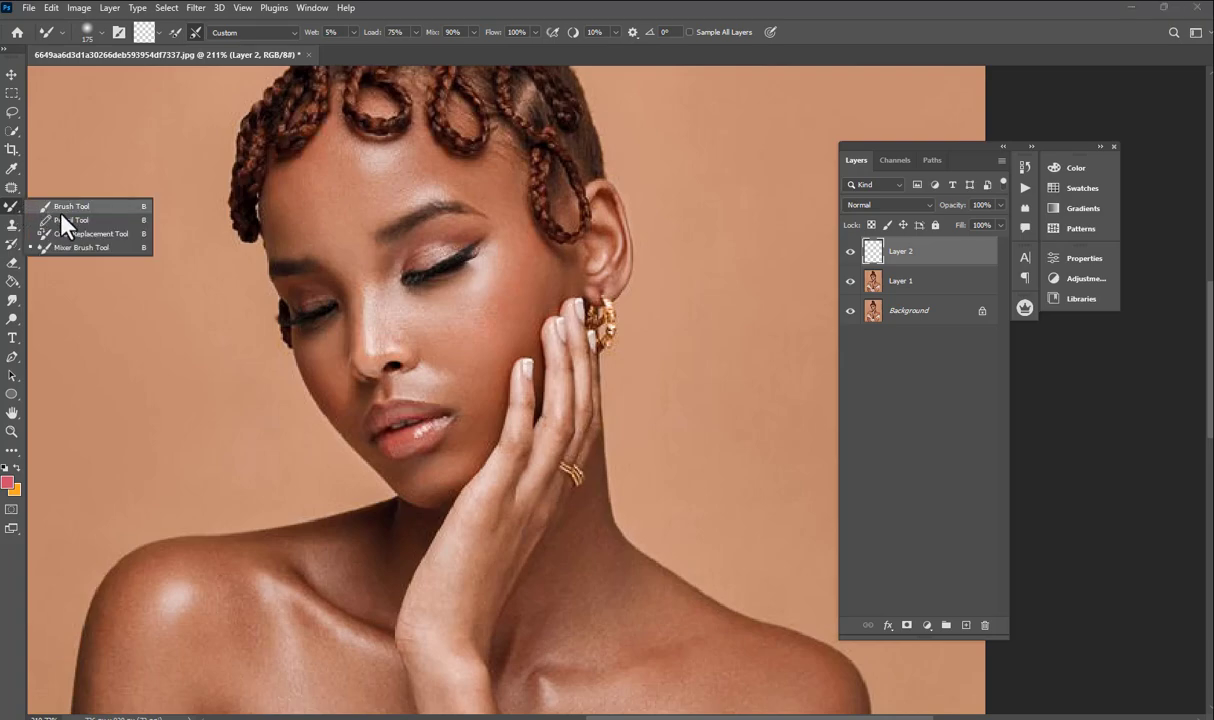
pyautogui.click(63, 206)
pyautogui.click(100, 30)
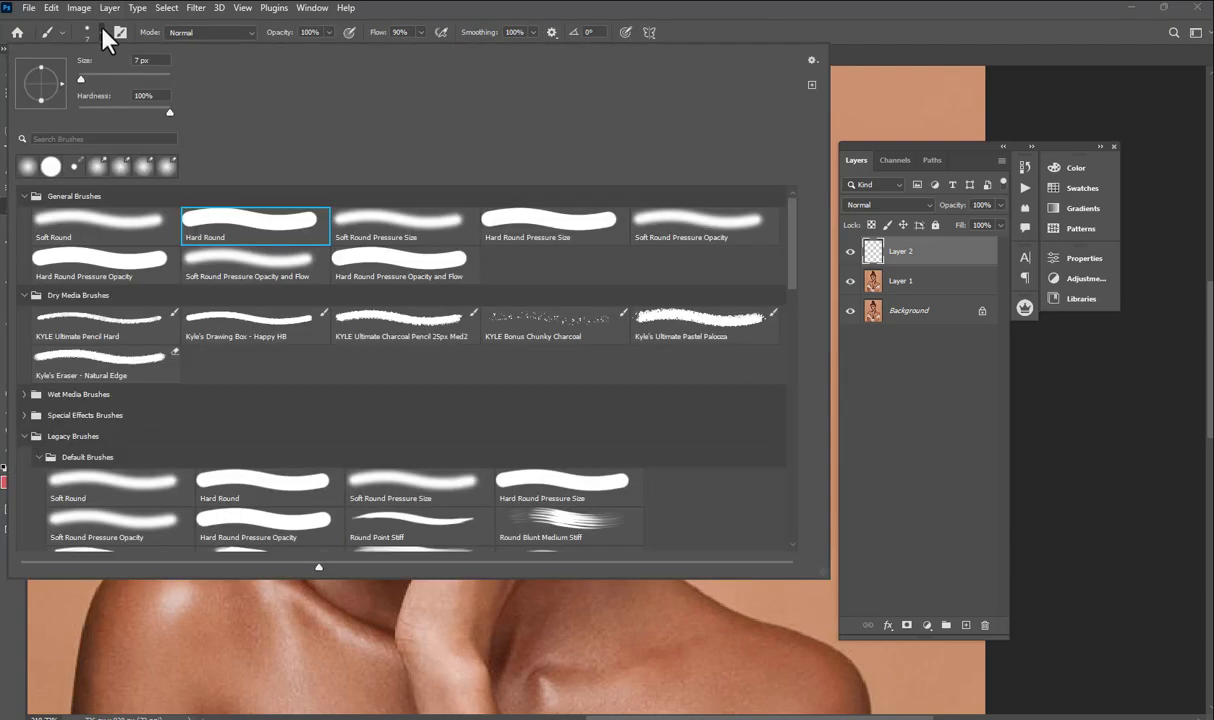
pyautogui.doubleClick(100, 224)
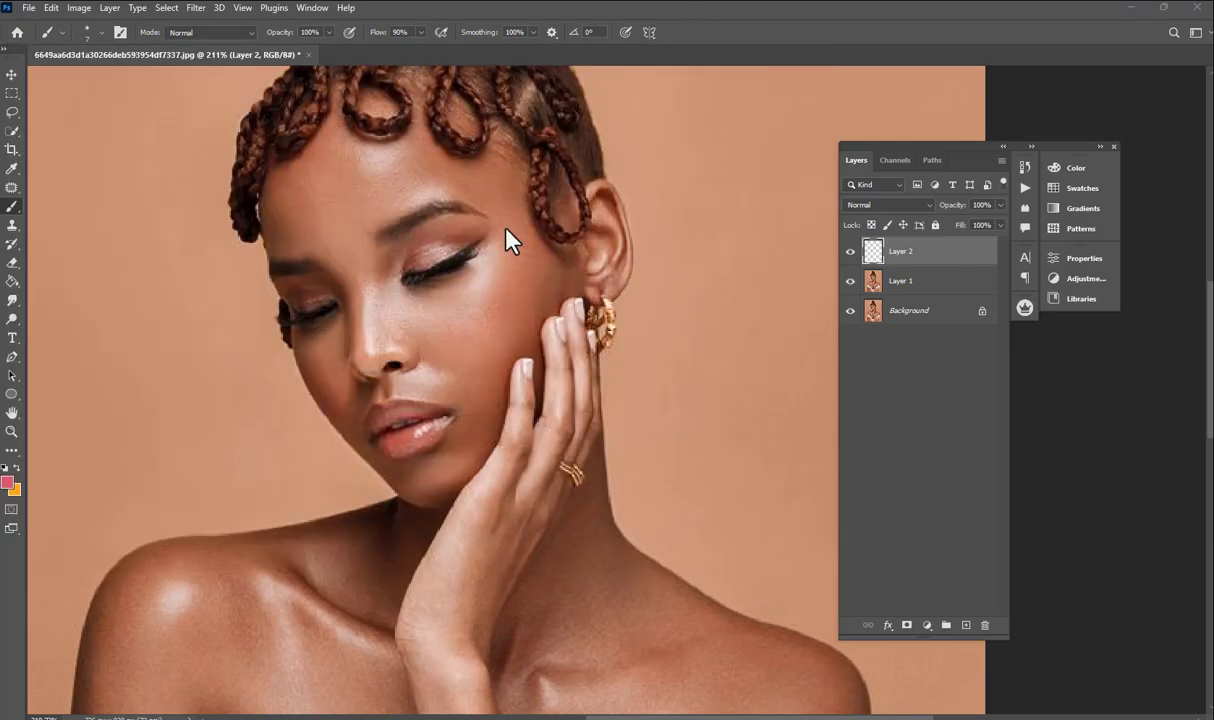
# Step: Paint pinkish-red blush on both of the woman's cheeks with the soft brush at size 125
pyautogui.scroll(-2, 515, 339)
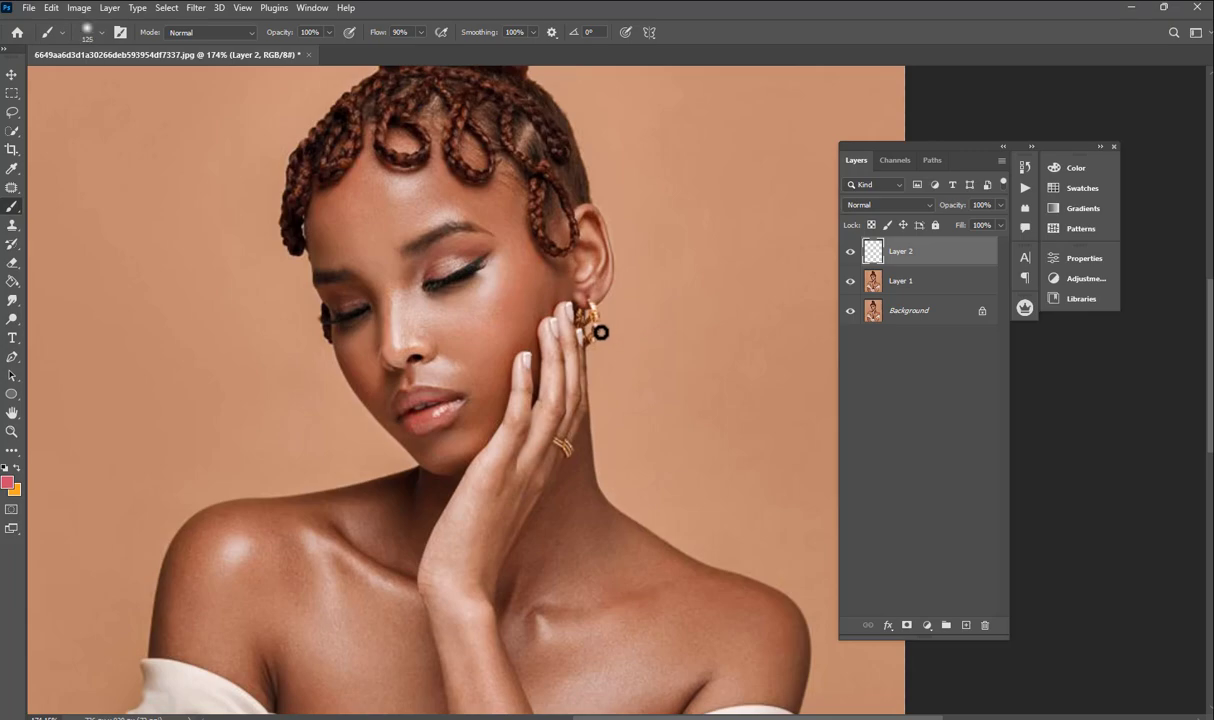
pyautogui.click(462, 310)
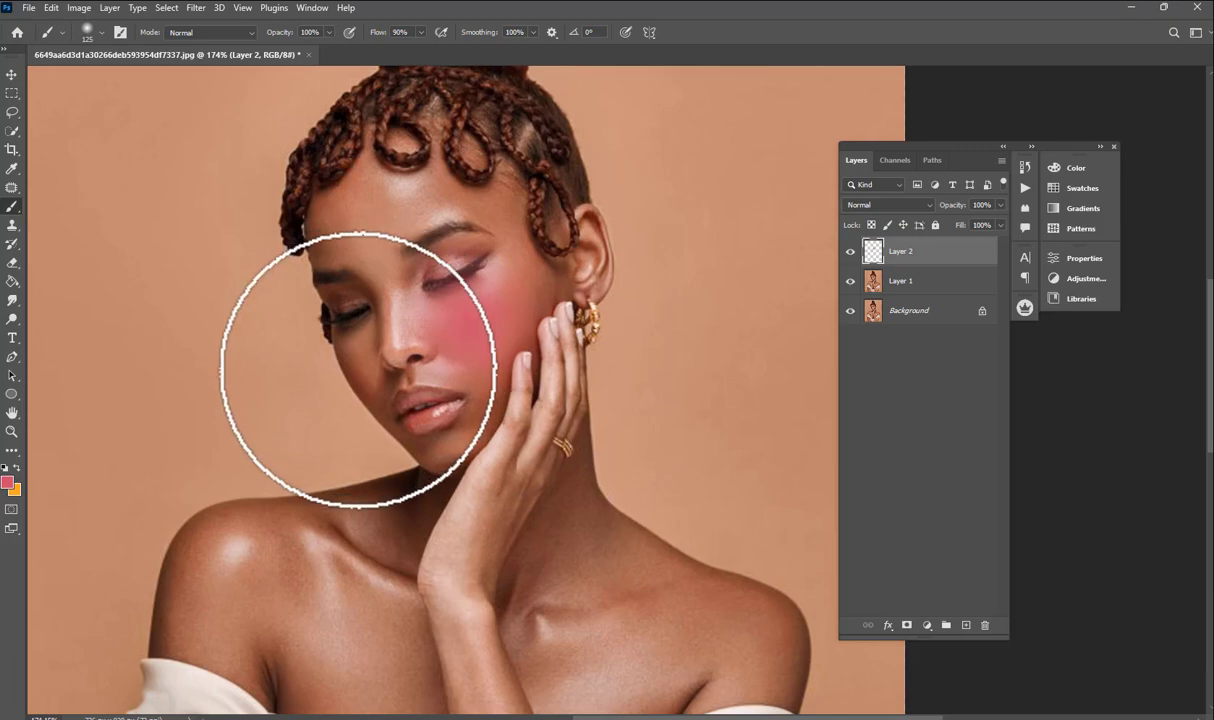
pyautogui.click(345, 368)
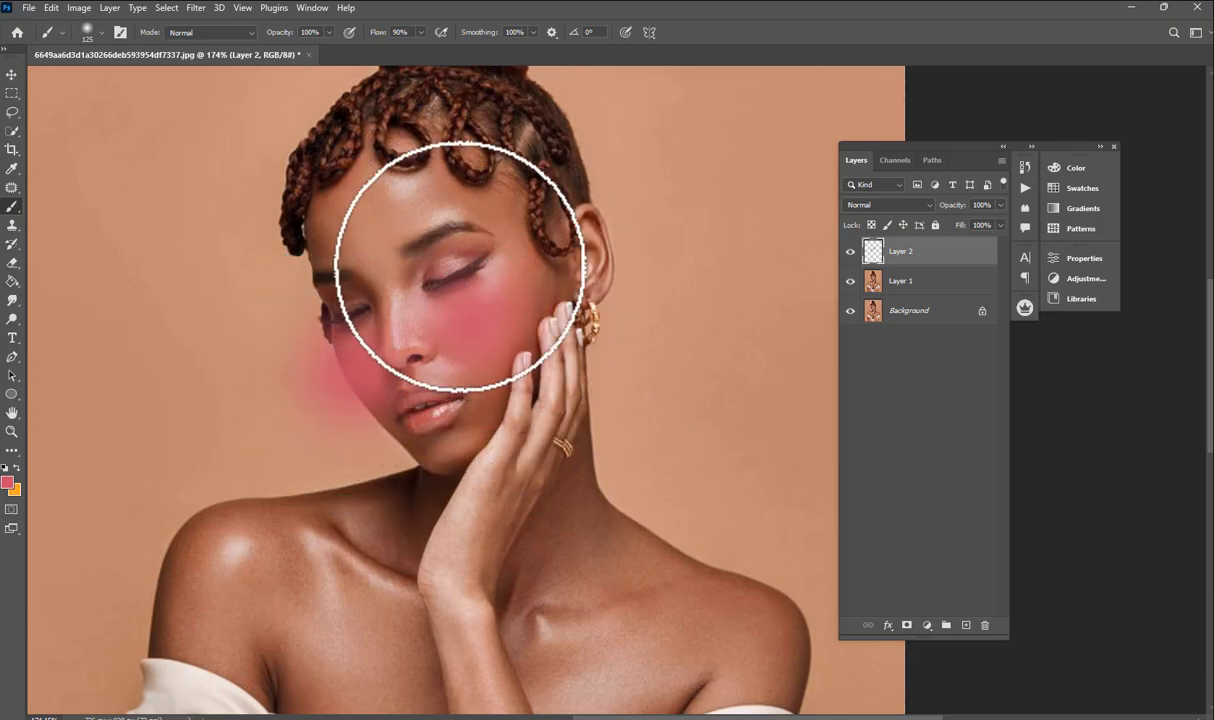
# Step: Set the blush layer's blend mode to Color and its opacity to 46%
pyautogui.scroll(-2, 460, 265)
pyautogui.click(870, 205)
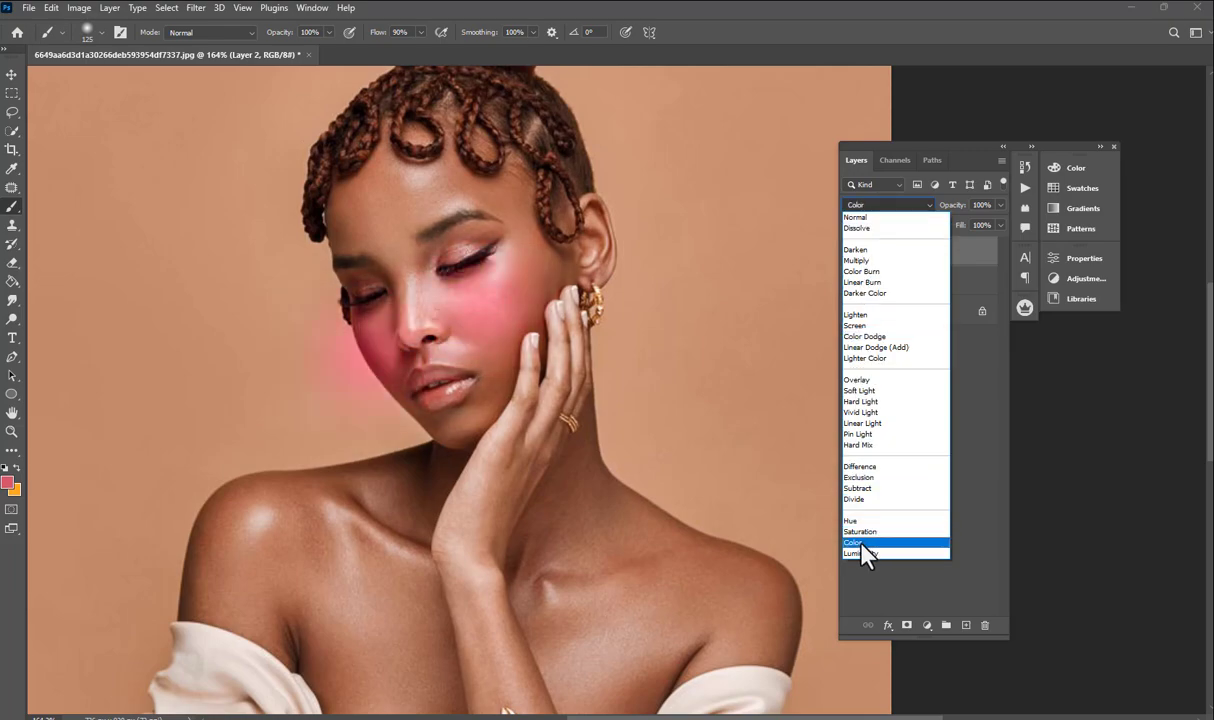
pyautogui.click(861, 545)
pyautogui.click(999, 205)
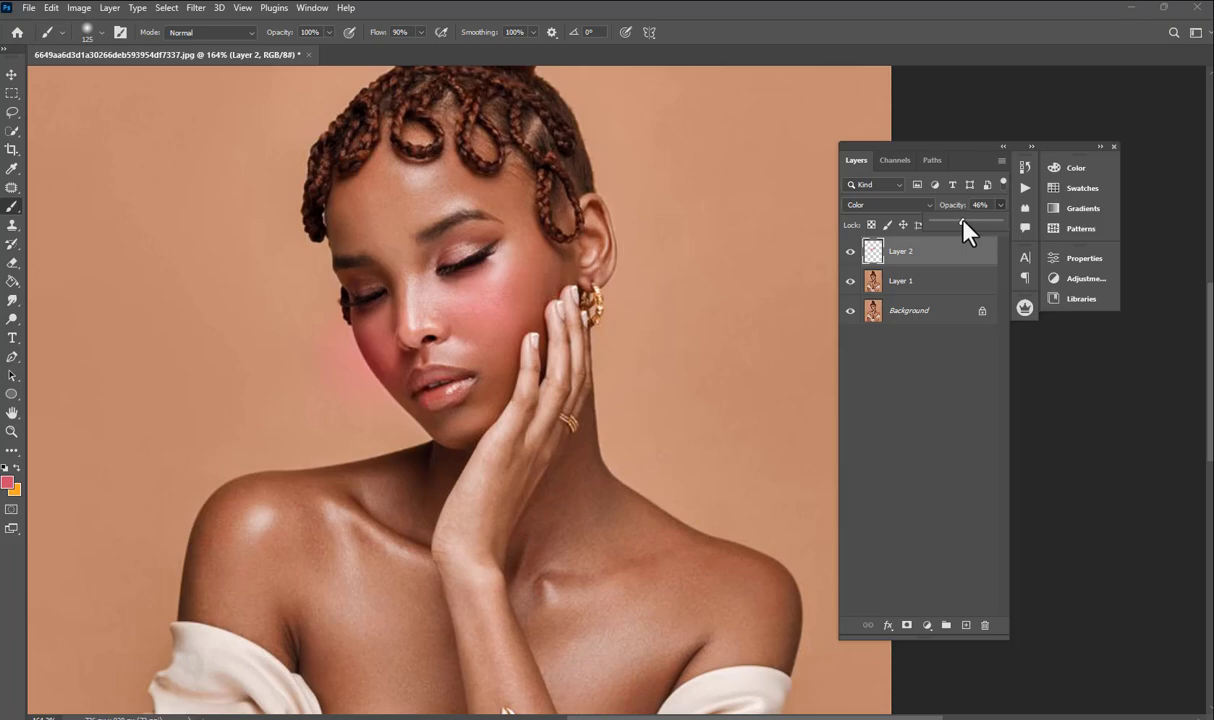
# Step: Erase the blush spilling onto the backdrop beside the cheek, and compare the face with the blush layer hidden and shown
pyautogui.scroll(3, 298, 325)
pyautogui.click(12, 264)
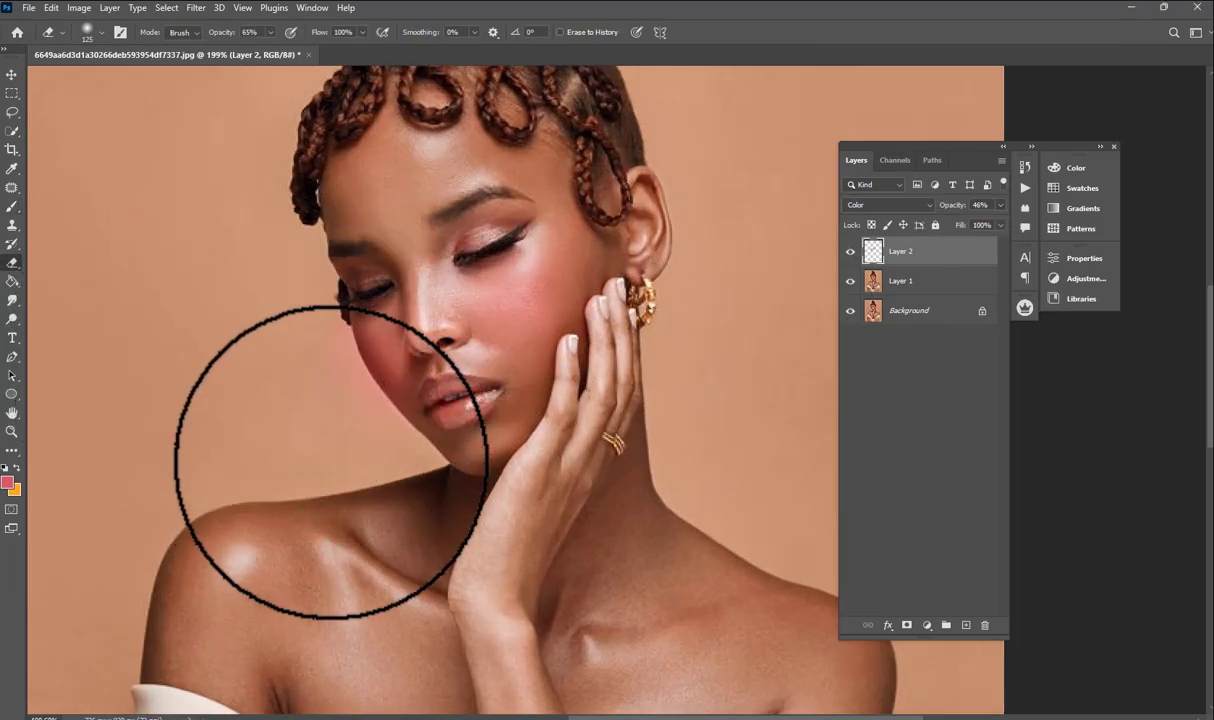
pyautogui.moveTo(331, 462)
pyautogui.mouseDown()
pyautogui.moveTo(247, 360)
pyautogui.moveTo(252, 406)
pyautogui.moveTo(298, 352)
pyautogui.moveTo(340, 360)
pyautogui.mouseUp()
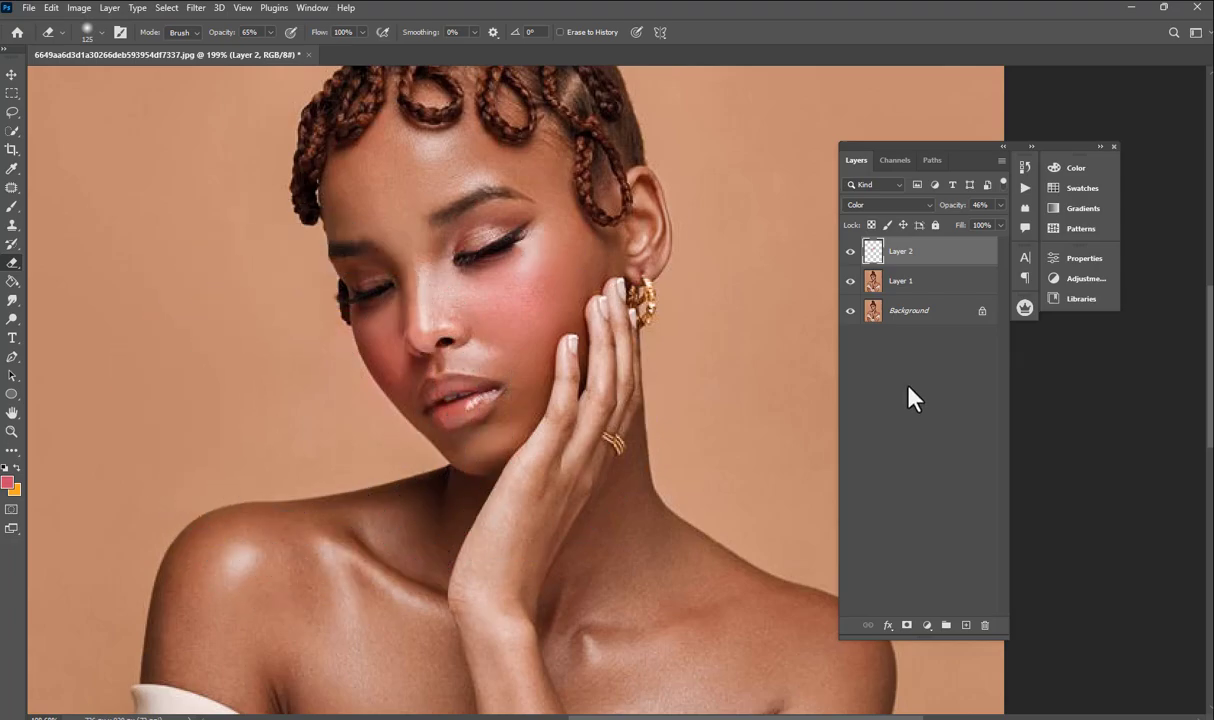
pyautogui.click(851, 253)
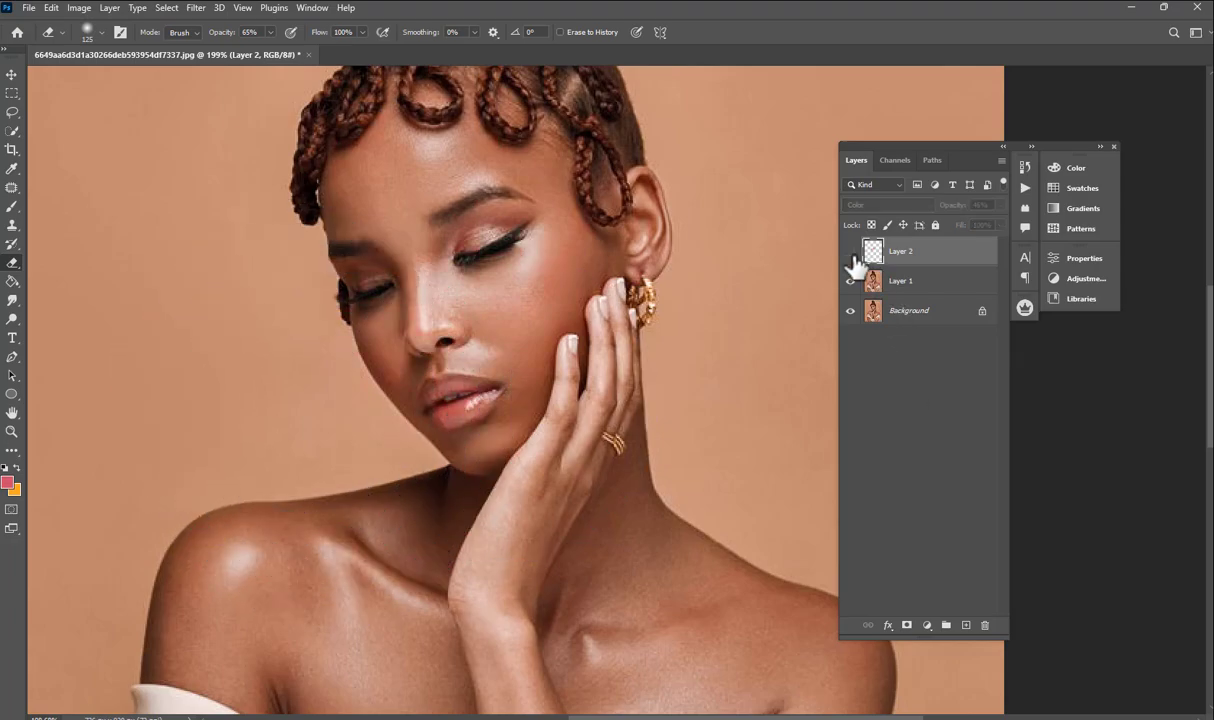
pyautogui.click(851, 252)
# Step: Check the blush from far and near, and merge the blush layer down into Layer 1
pyautogui.scroll(-4, 520, 328)
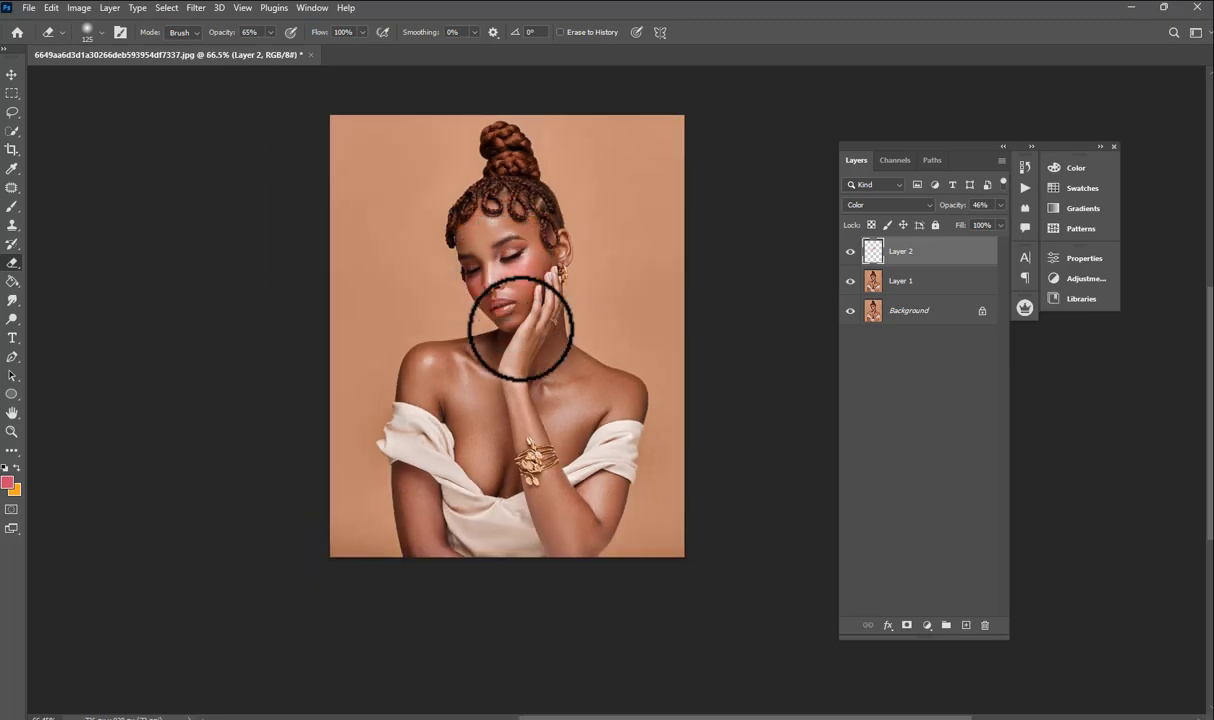
pyautogui.scroll(3, 520, 328)
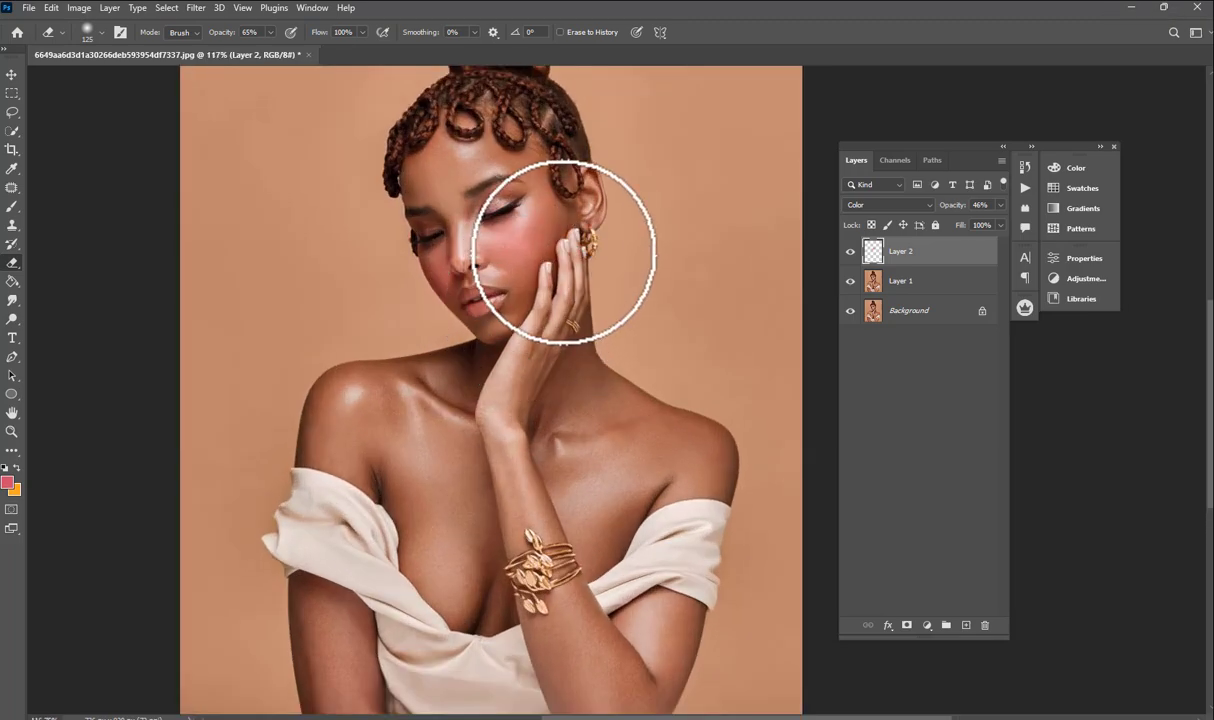
pyautogui.scroll(-2, 444, 295)
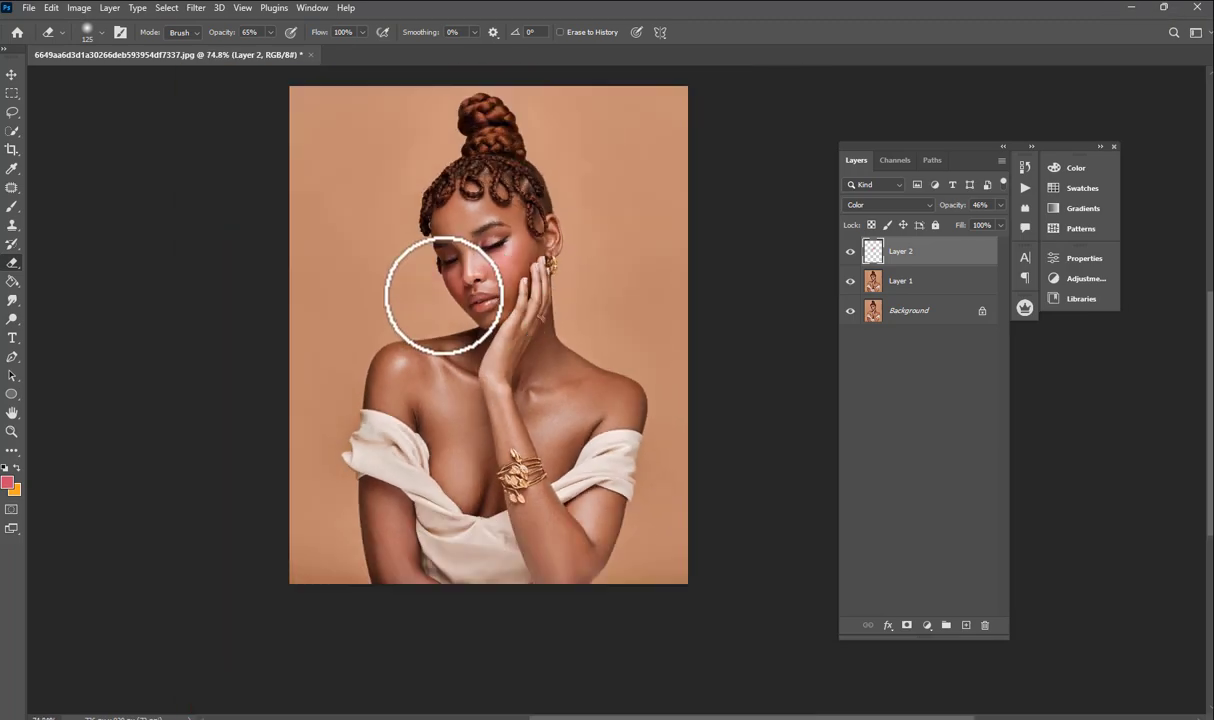
pyautogui.scroll(-1, 515, 238)
pyautogui.scroll(2, 501, 211)
pyautogui.scroll(-2, 501, 230)
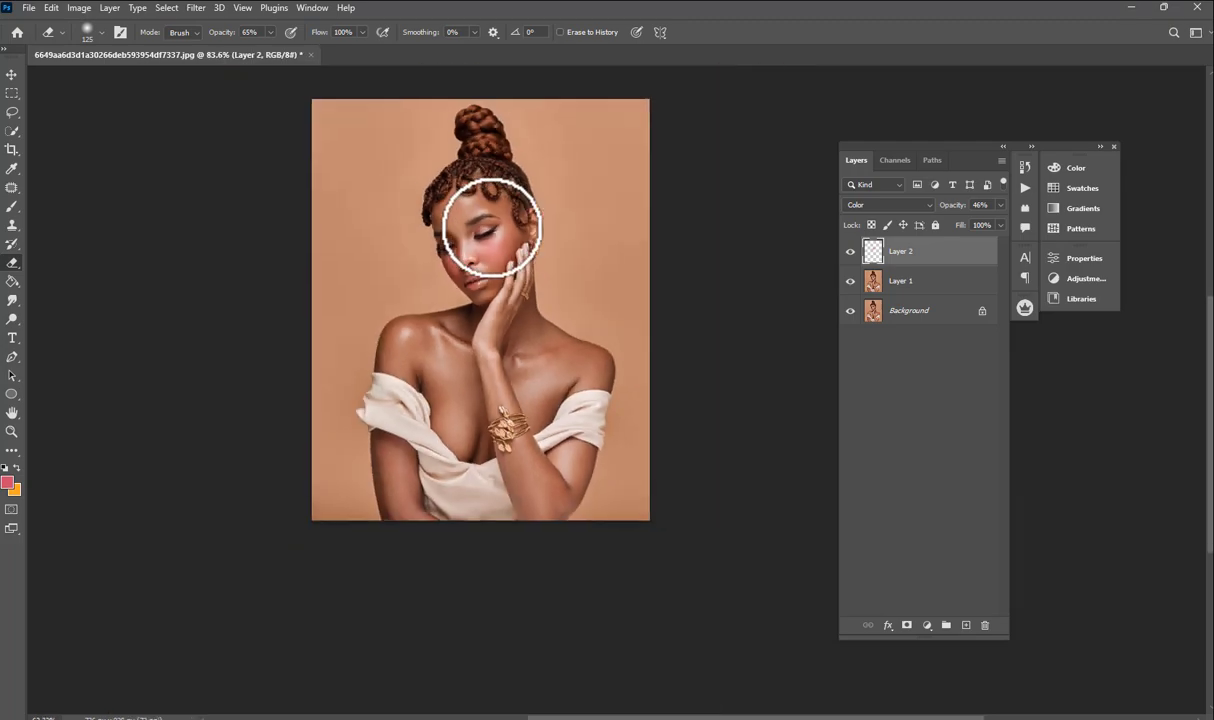
pyautogui.hotkey('ctrl', 'e')
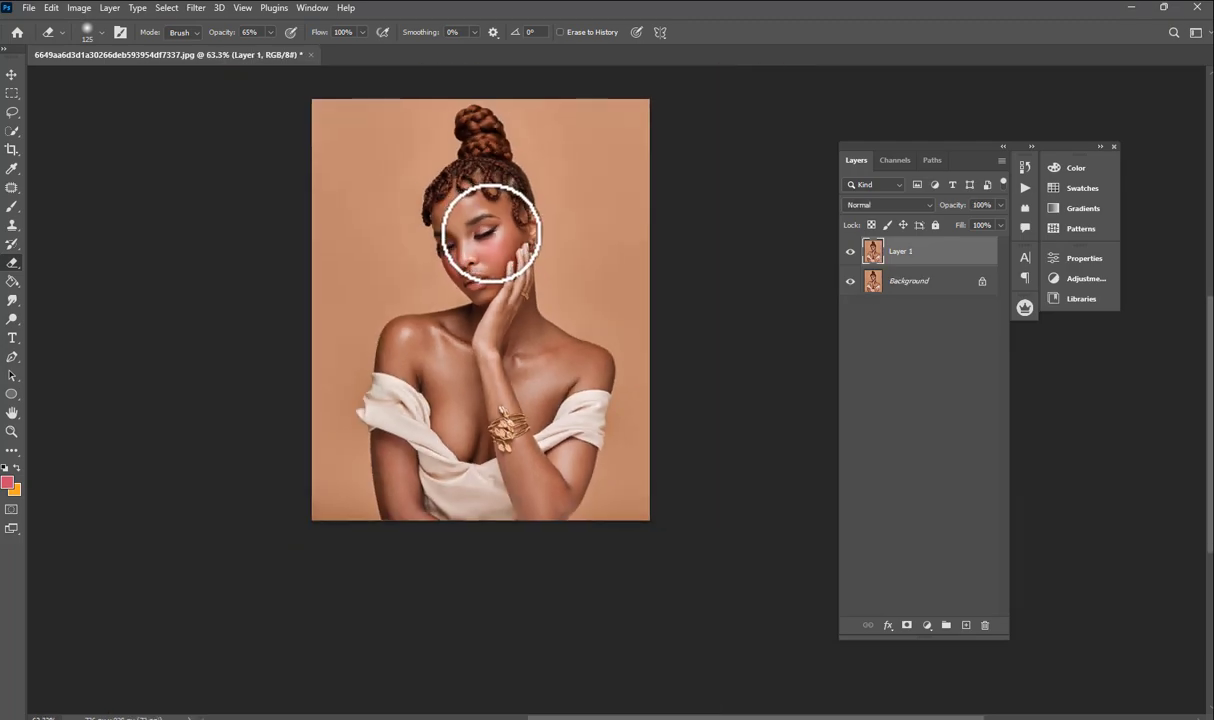
# Step: Examine the merged portrait and the blush on the cheeks at several magnifications
pyautogui.scroll(3, 501, 163)
pyautogui.scroll(-1, 528, 217)
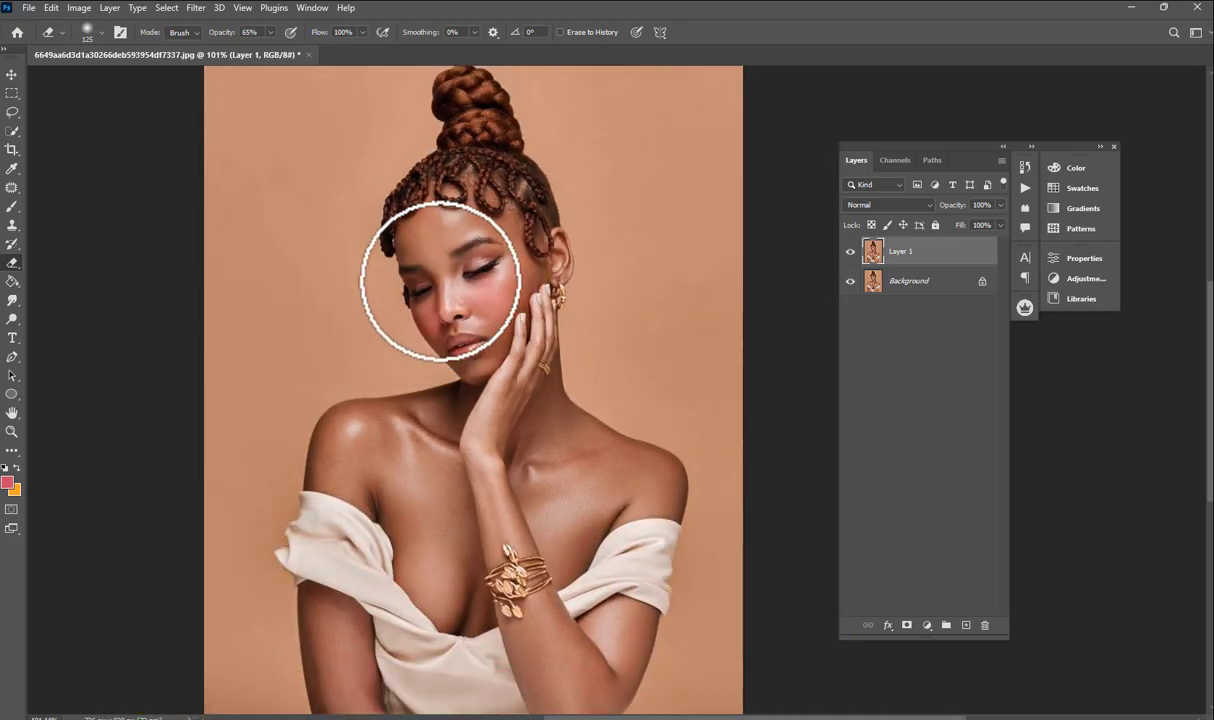
pyautogui.scroll(-2, 425, 340)
pyautogui.scroll(1, 423, 336)
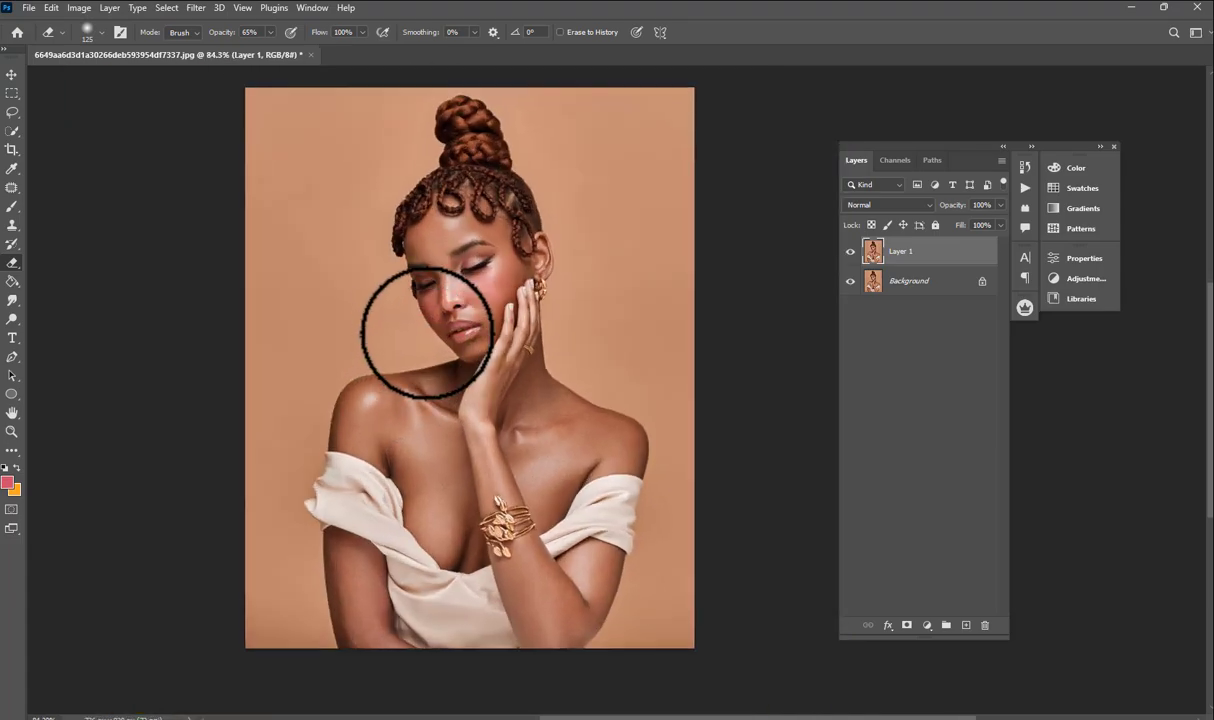
pyautogui.scroll(1, 440, 347)
pyautogui.scroll(-1, 455, 343)
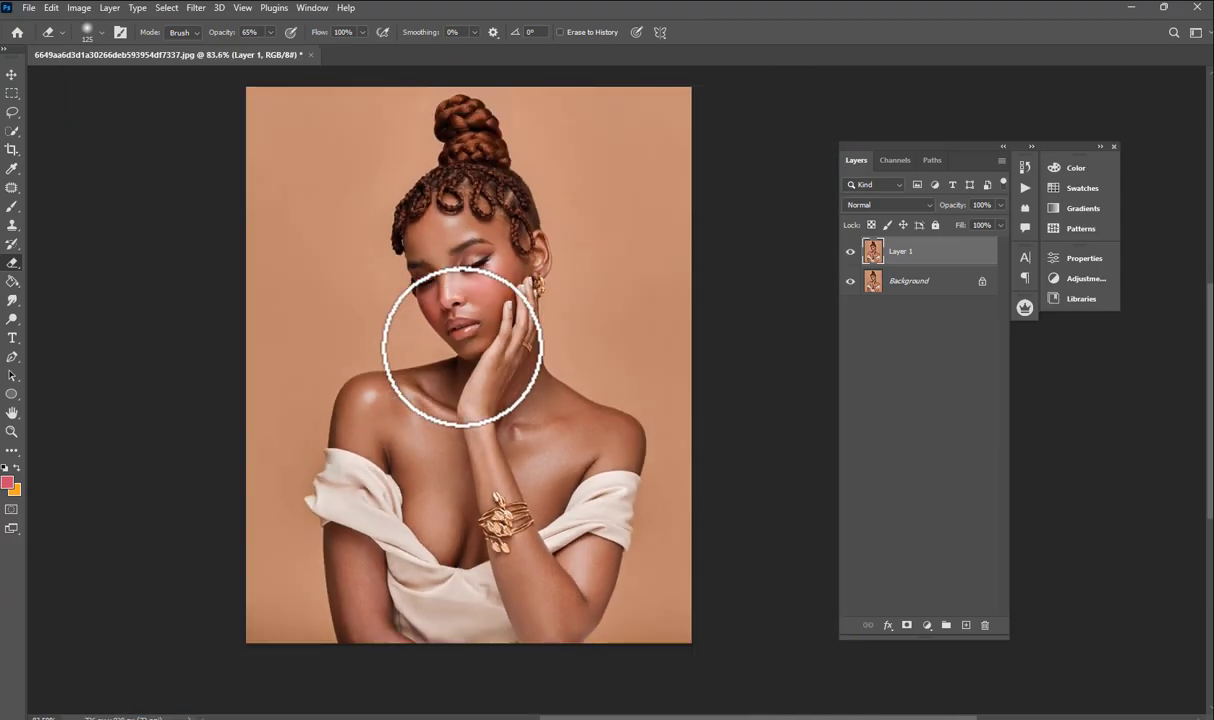
pyautogui.scroll(1, 445, 330)
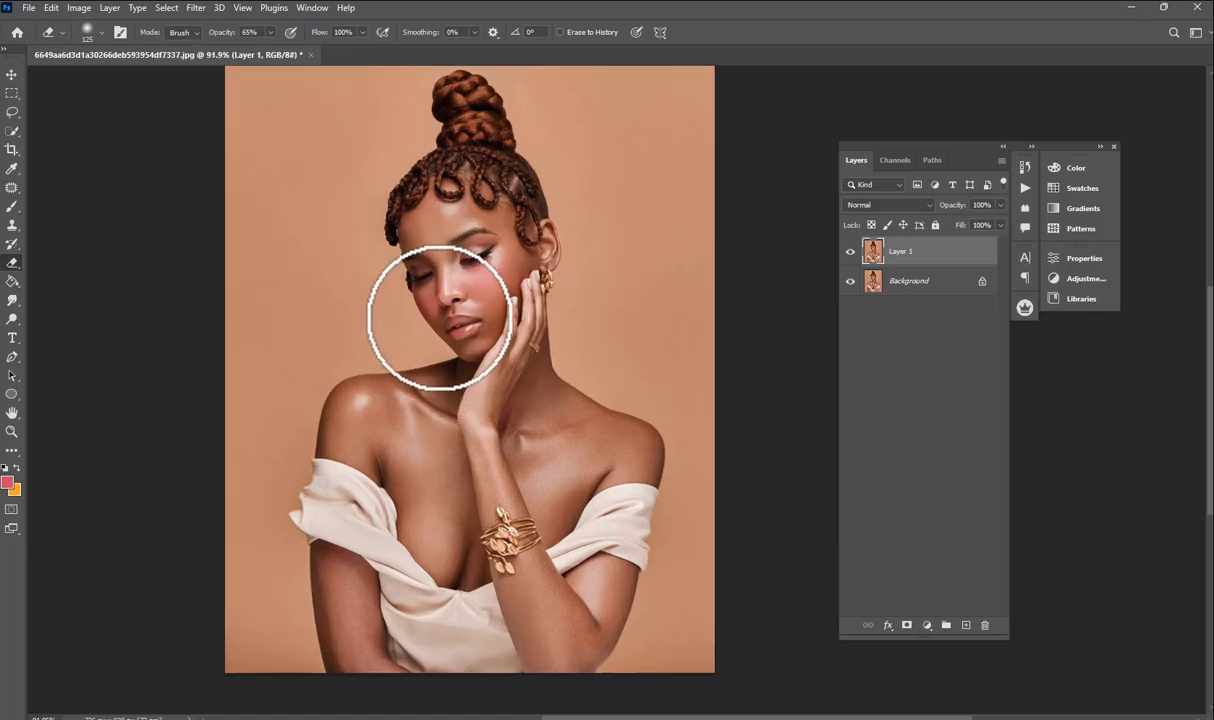
# Step: Open Layer 1 in the Camera Raw Filter and set Blacks to -31 and Shadows to -34 in the Basic adjustments
pyautogui.click(196, 8)
pyautogui.click(222, 118)
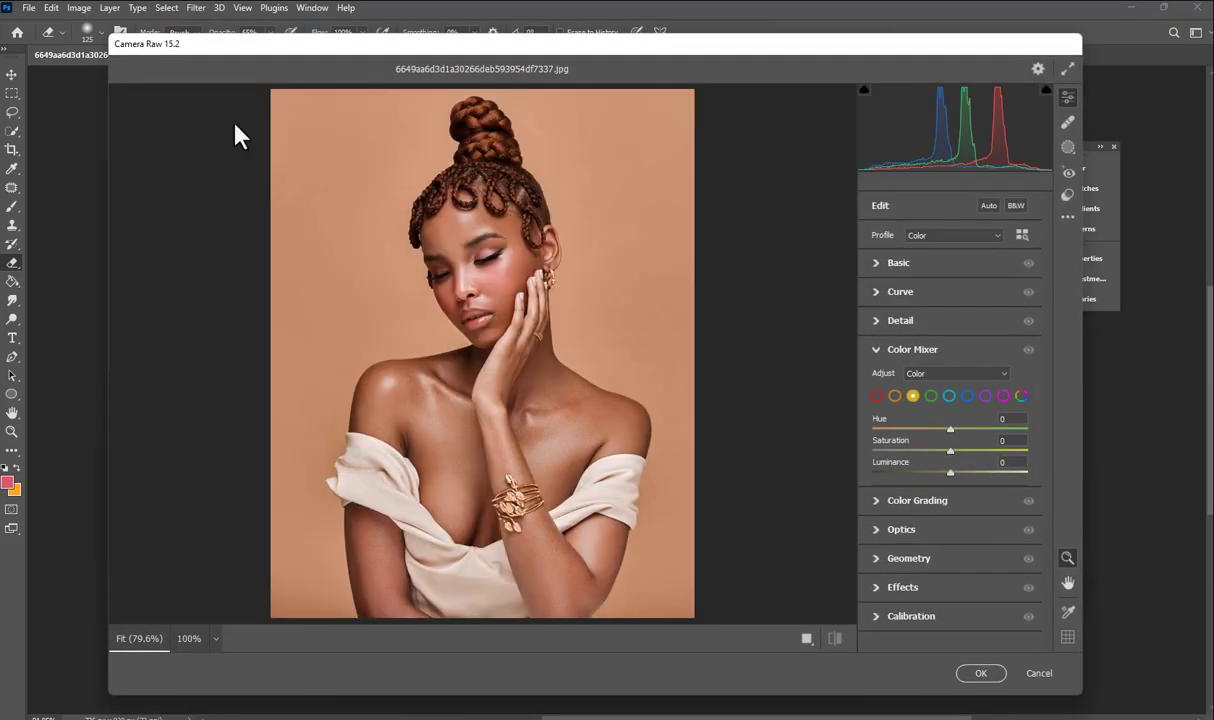
pyautogui.click(910, 263)
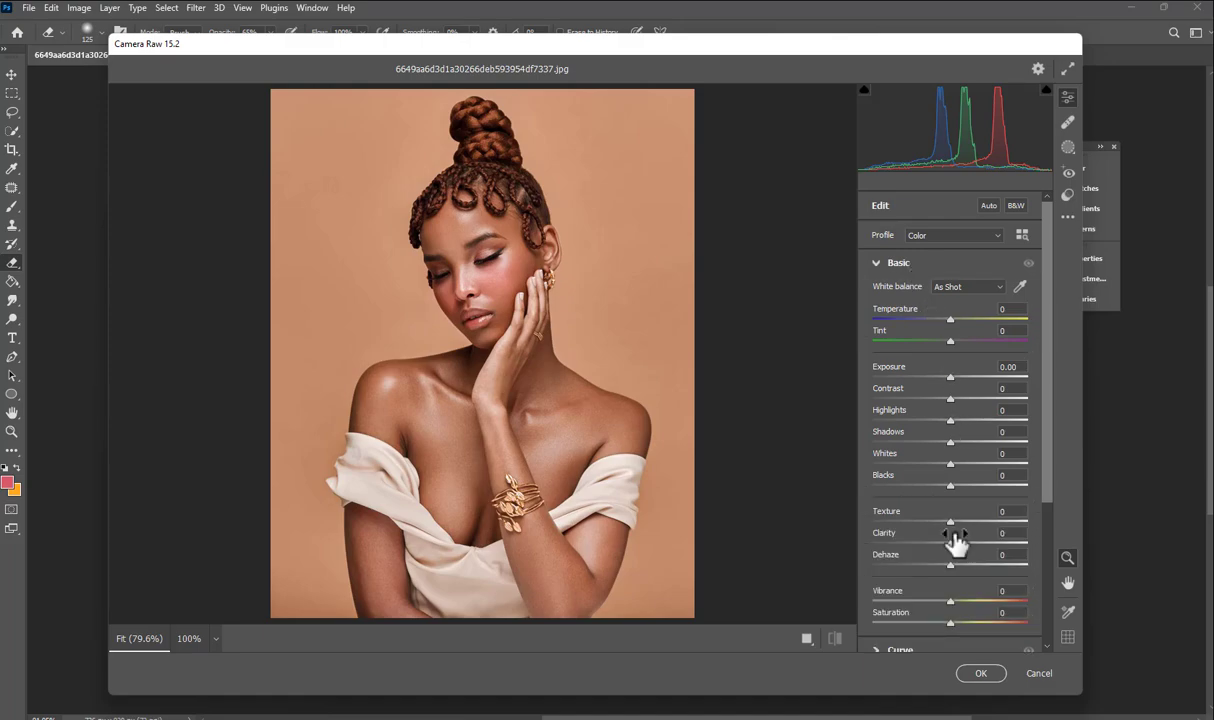
pyautogui.moveTo(950, 490); pyautogui.dragTo(923, 492)
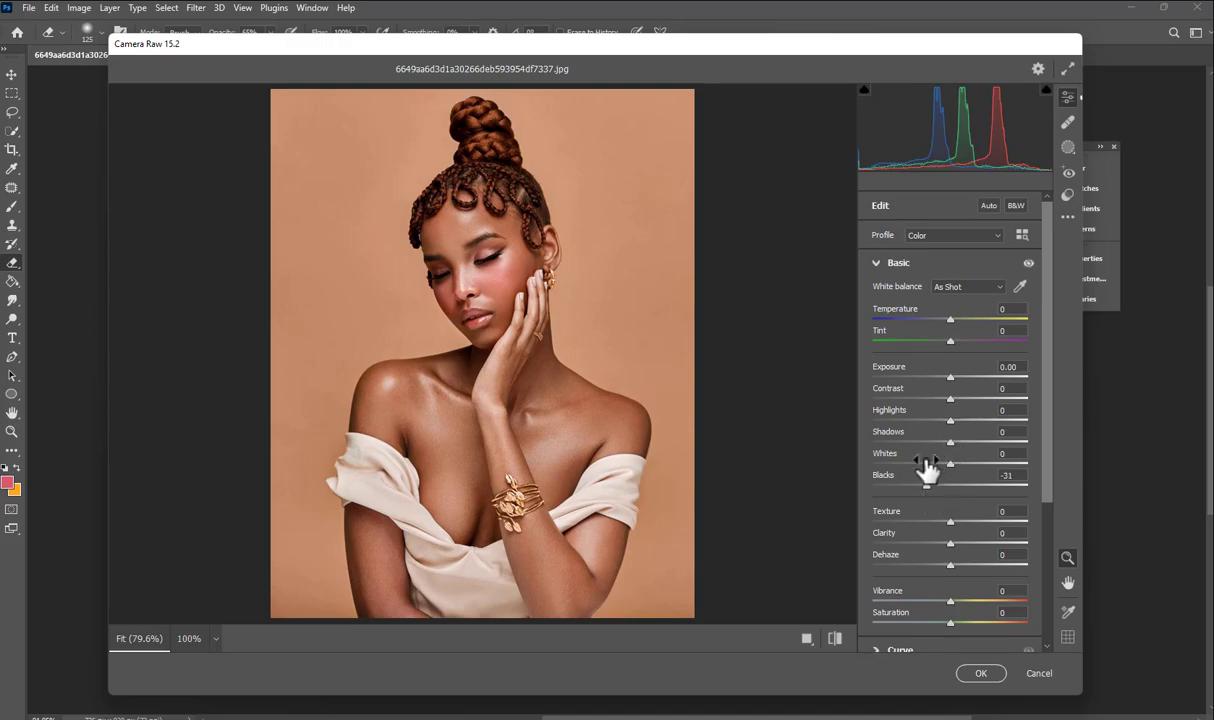
pyautogui.moveTo(948, 443); pyautogui.dragTo(924, 443)
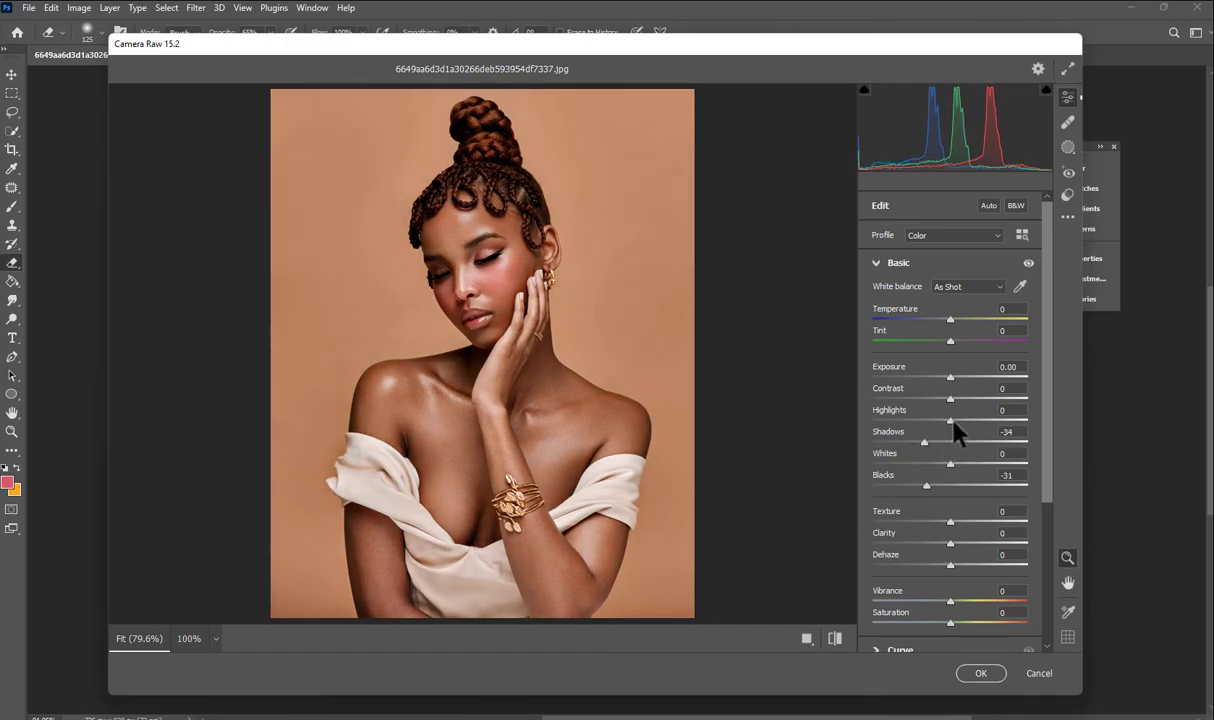
# Step: Set Contrast to +18, Highlights to -14 and Shadows to +6, checking the effect on the portrait
pyautogui.moveTo(954, 420)
pyautogui.mouseDown()
pyautogui.moveTo(928, 424)
pyautogui.moveTo(940, 434)
pyautogui.moveTo(972, 396)
pyautogui.moveTo(963, 400)
pyautogui.mouseUp()
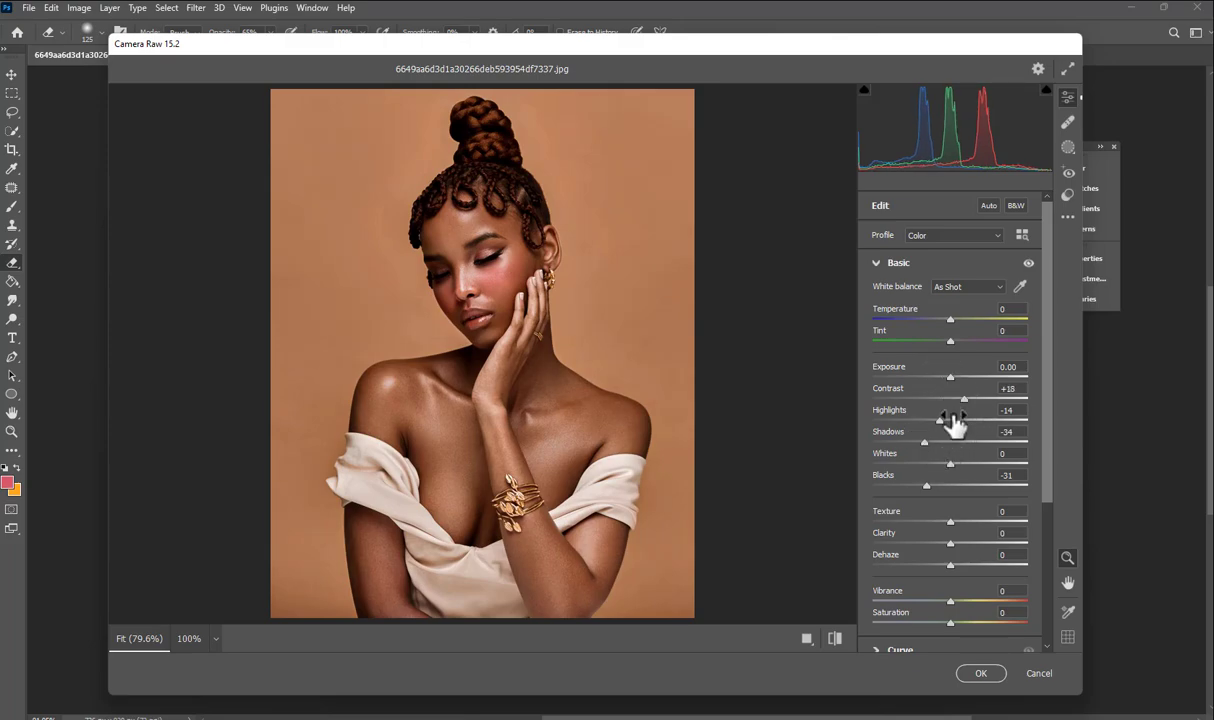
pyautogui.scroll(2, 458, 262)
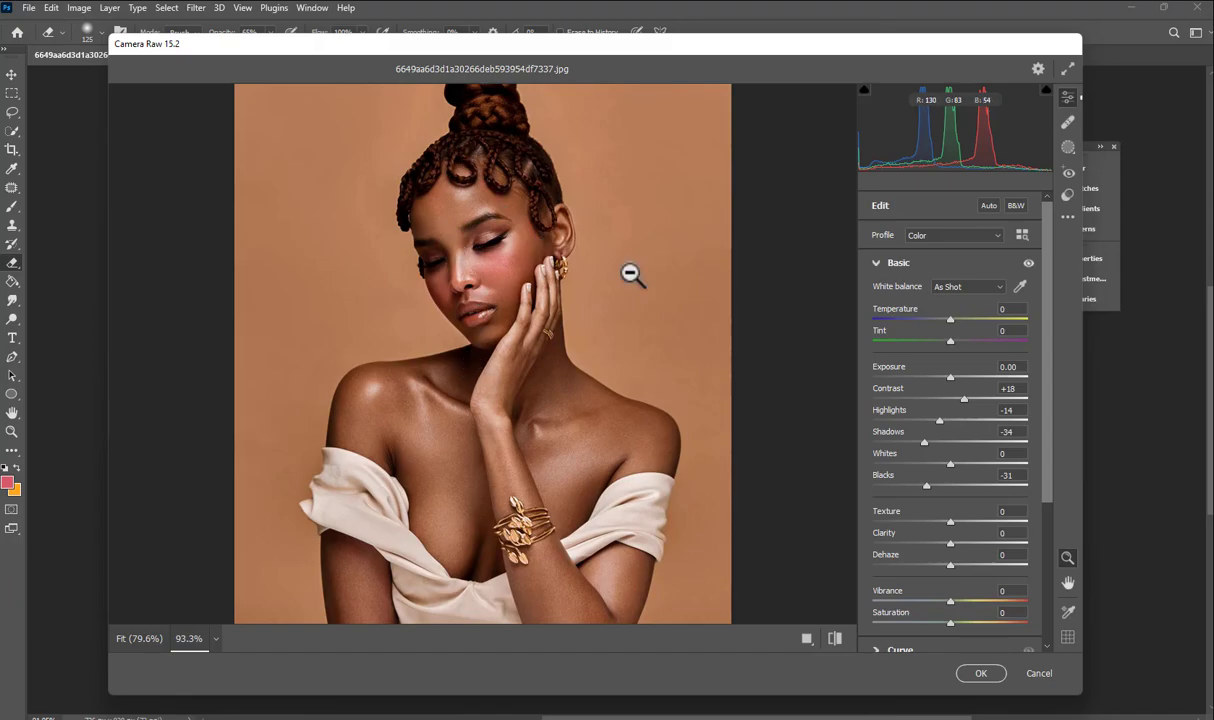
pyautogui.moveTo(935, 450); pyautogui.dragTo(954, 433)
pyautogui.scroll(-3, 640, 347)
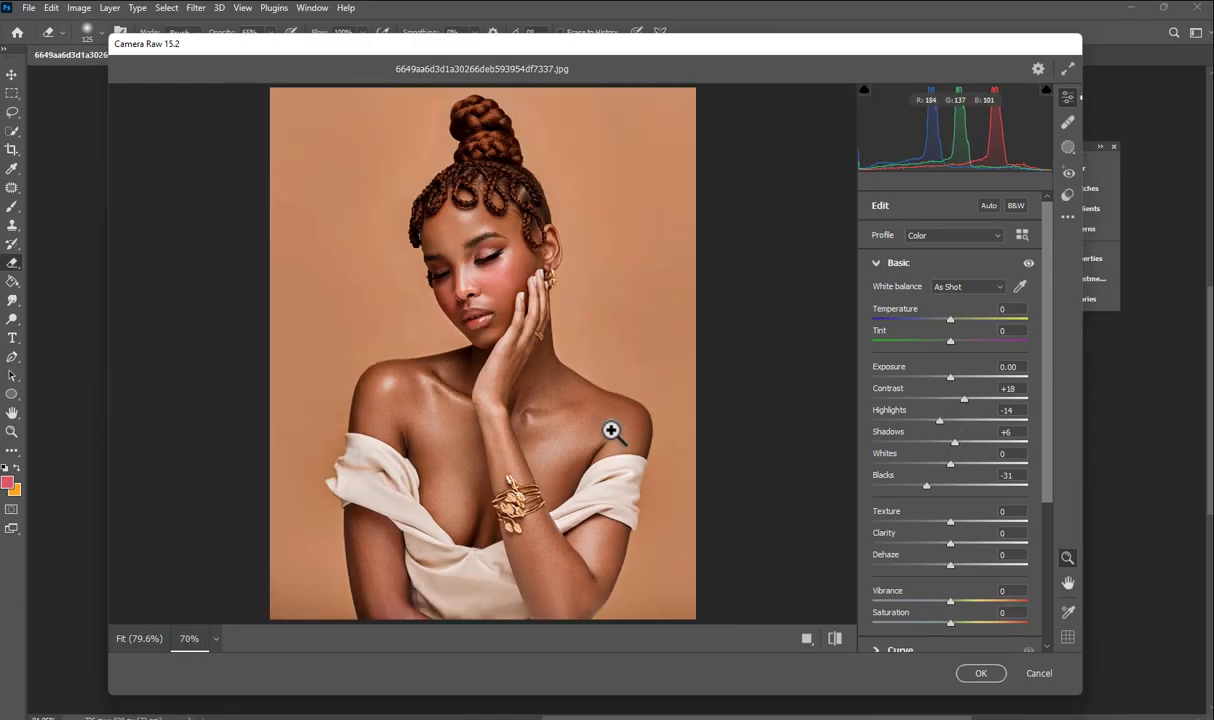
# Step: Compare the portrait's Basic tonal adjustments with the default settings
pyautogui.click(836, 638)
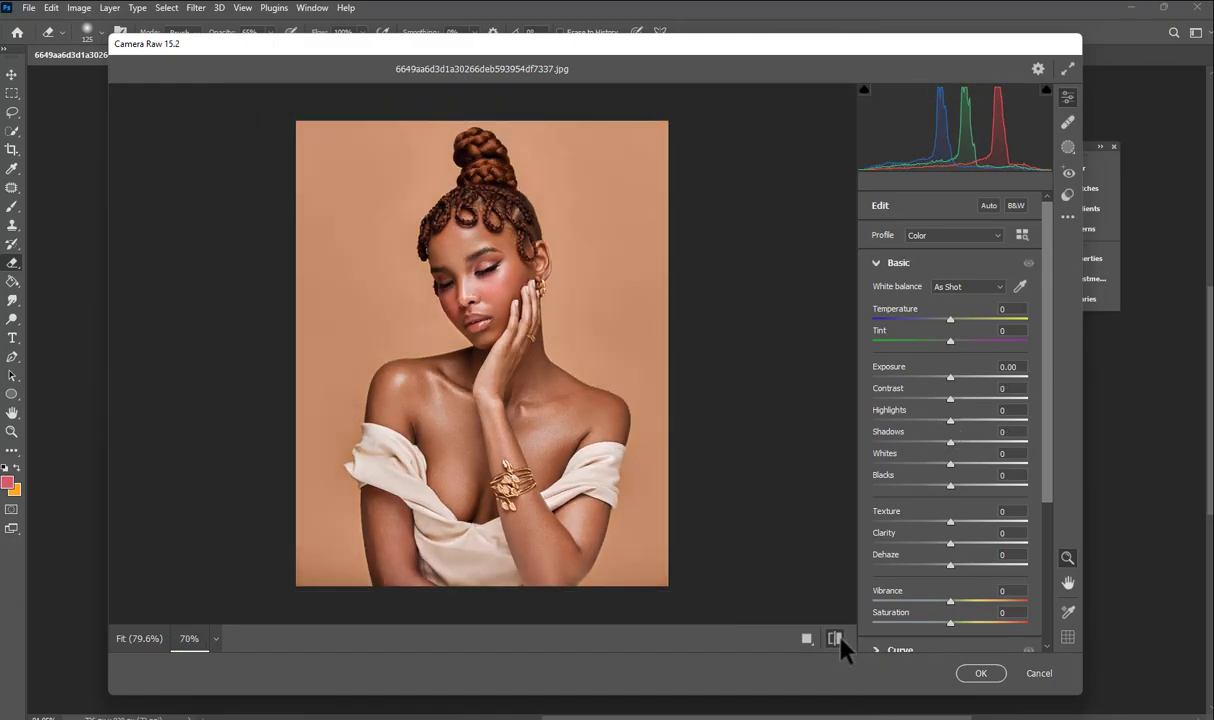
pyautogui.click(836, 638)
pyautogui.scroll(1, 520, 450)
# Step: In the Optics adjustments, set Vignette to -21 with Midpoint 12, and compare the portrait with its default settings
pyautogui.scroll(-3, 904, 537)
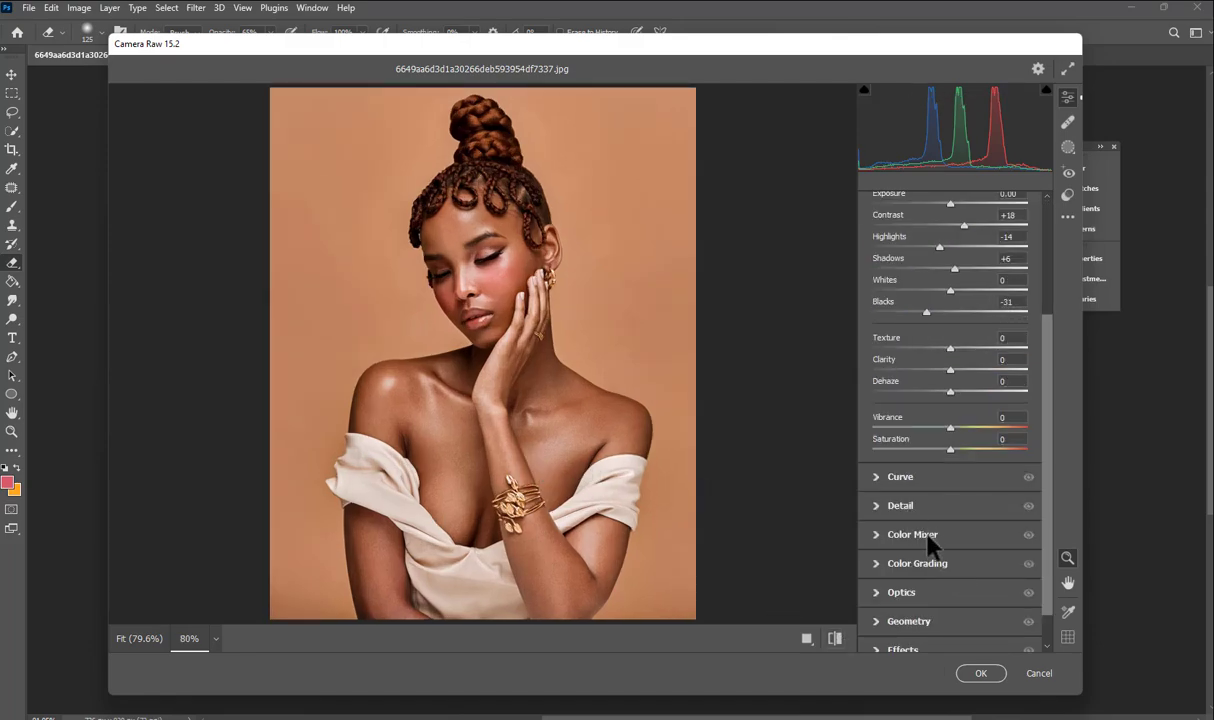
pyautogui.click(905, 595)
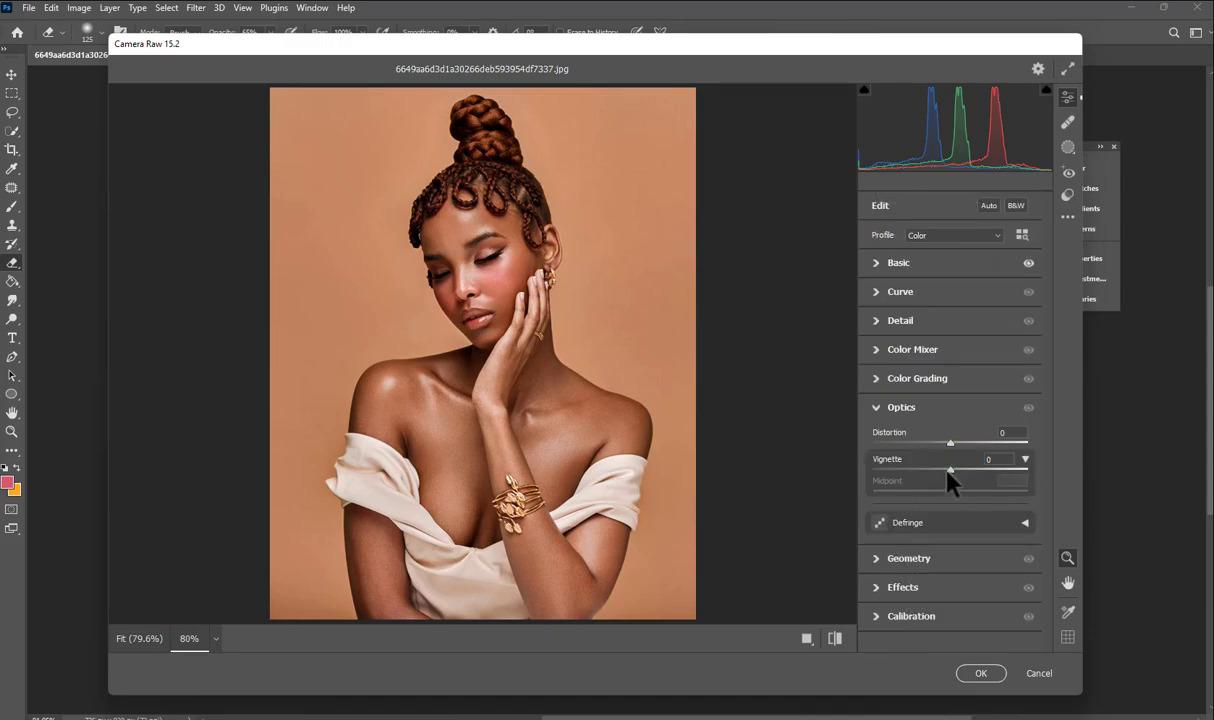
pyautogui.moveTo(949, 471)
pyautogui.mouseDown()
pyautogui.moveTo(914, 466)
pyautogui.moveTo(914, 490)
pyautogui.moveTo(888, 490)
pyautogui.moveTo(941, 466)
pyautogui.mouseUp()
pyautogui.scroll(-2, 607, 434)
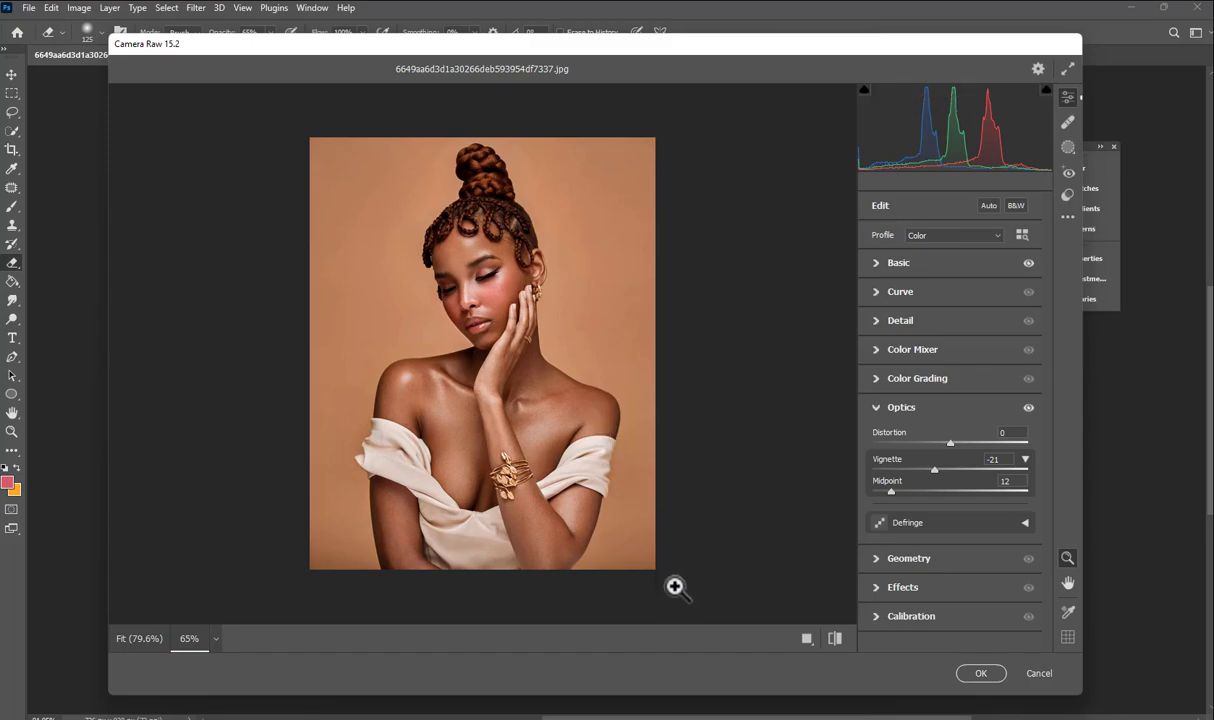
pyautogui.click(835, 638)
pyautogui.click(835, 638)
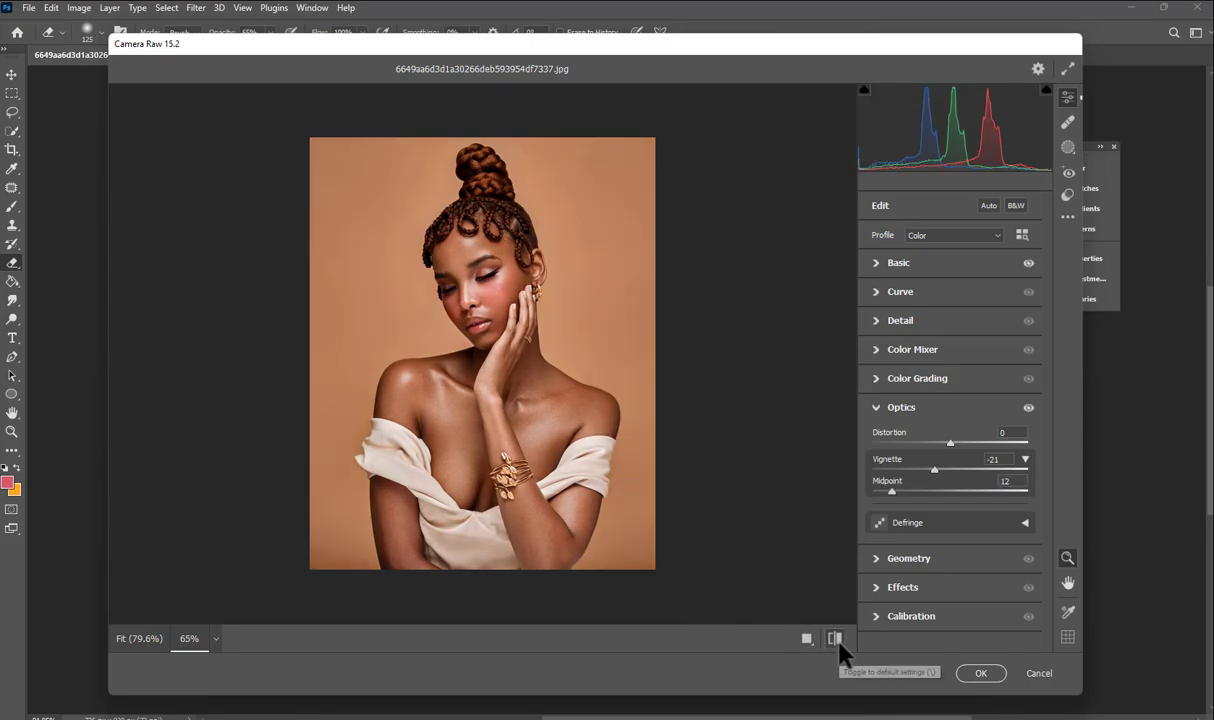
pyautogui.scroll(1, 455, 405)
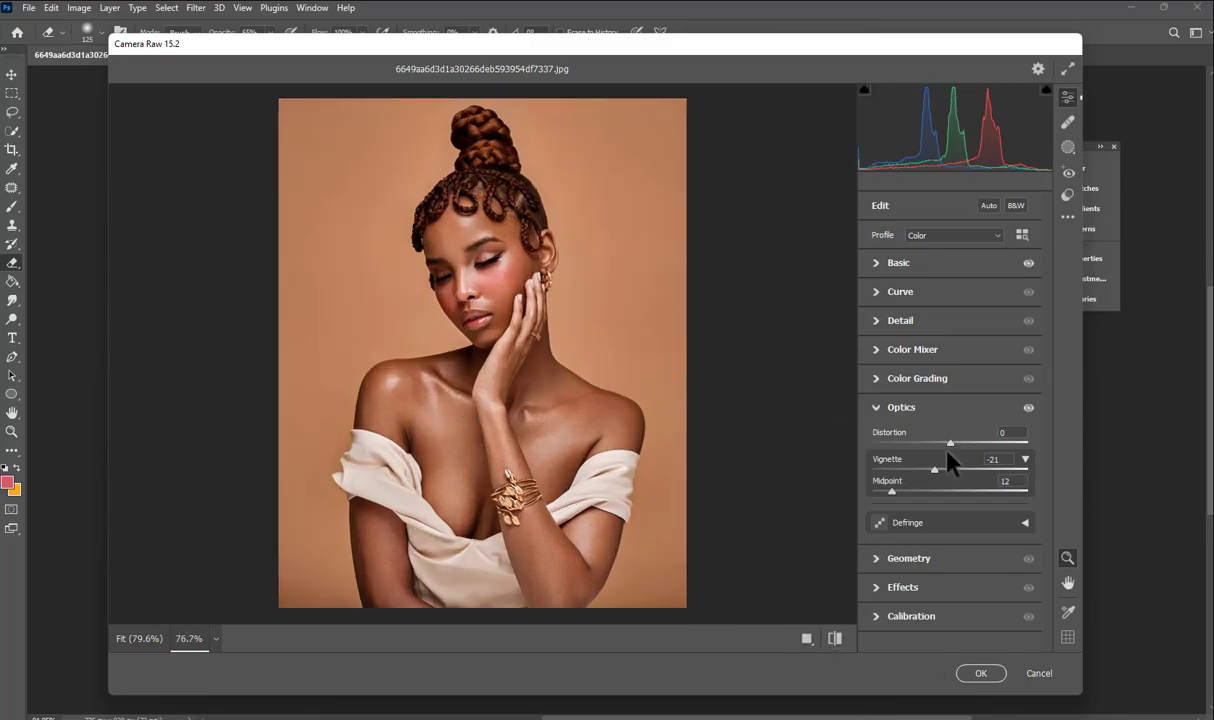
# Step: Set the orange Hue to -2 in the Color Mixer, compare with the default settings, and apply the Camera Raw adjustments to Layer 1
pyautogui.click(918, 350)
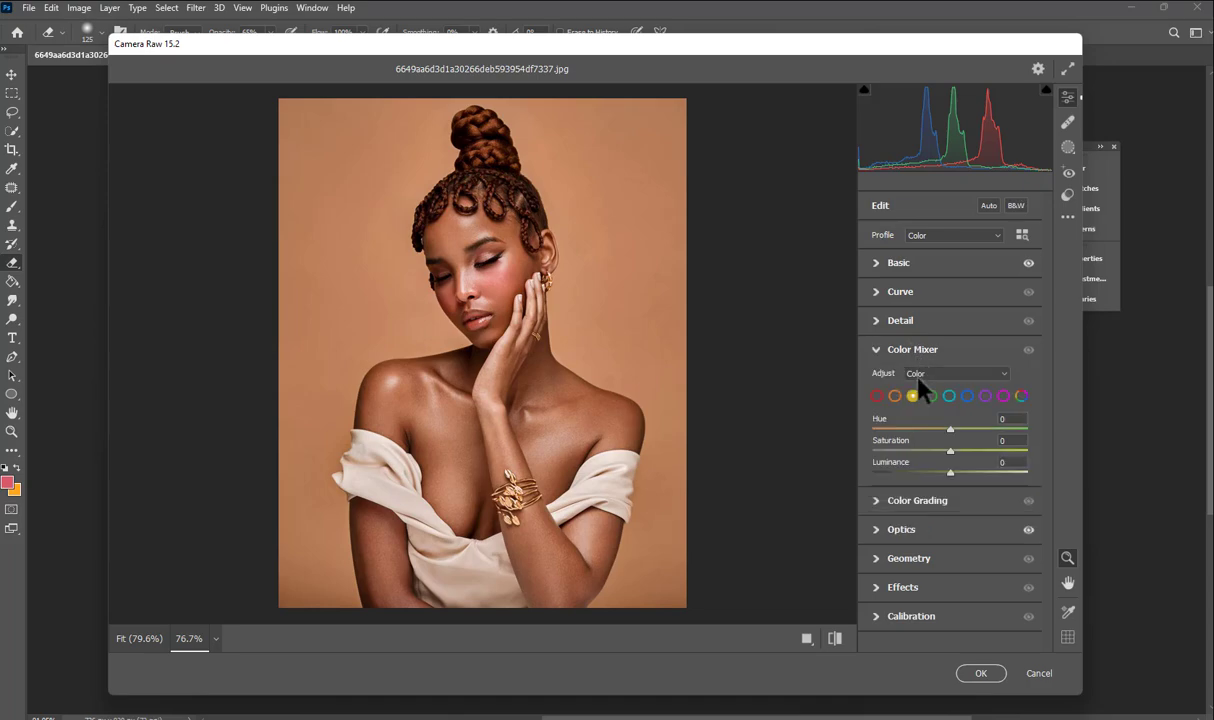
pyautogui.click(895, 396)
pyautogui.moveTo(950, 428); pyautogui.dragTo(950, 430)
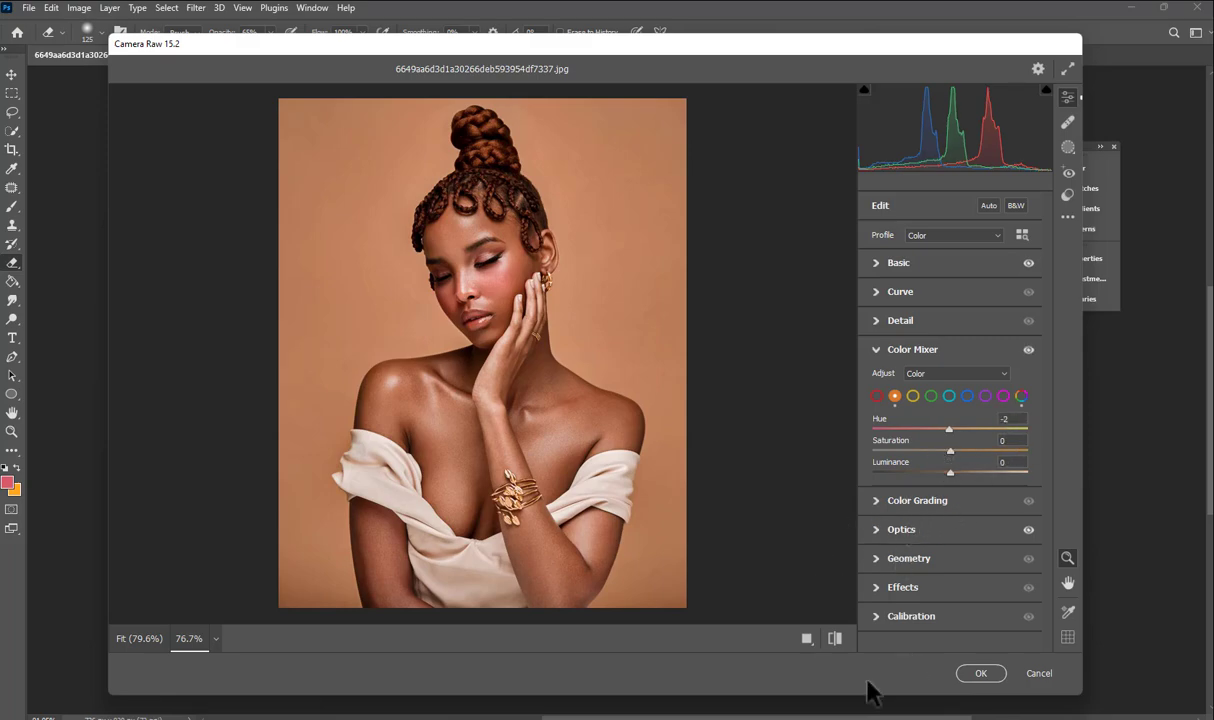
pyautogui.click(831, 643)
pyautogui.click(831, 643)
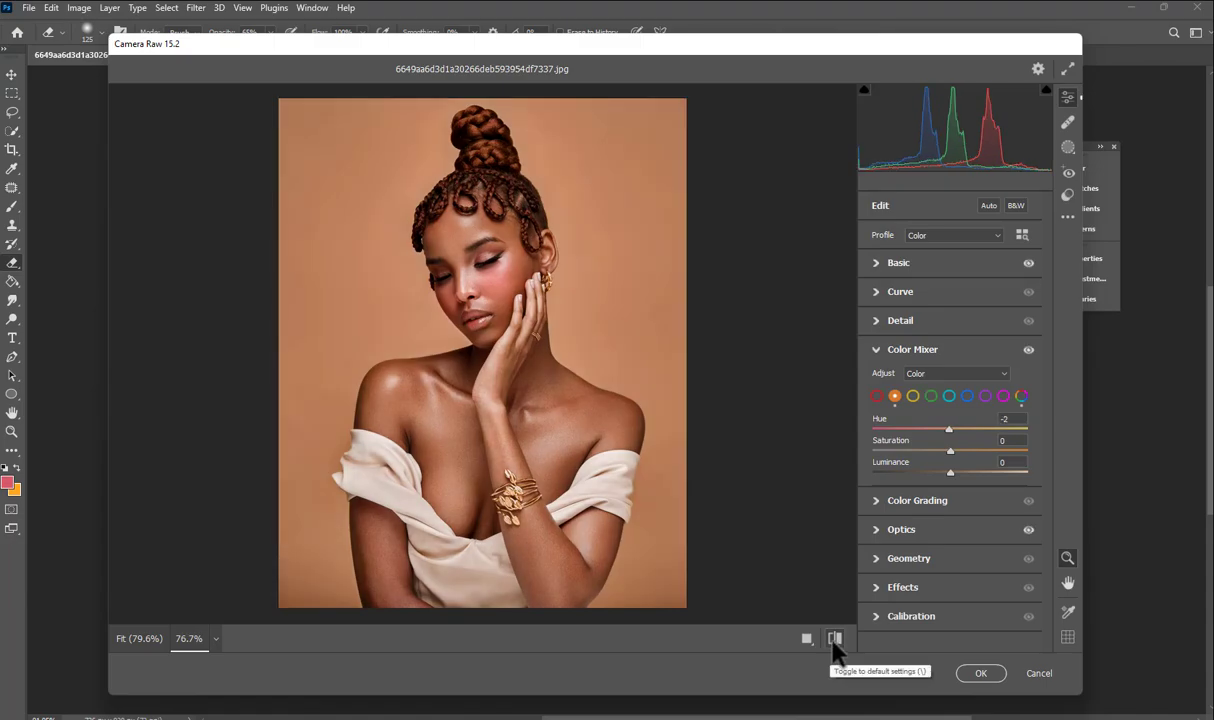
pyautogui.click(978, 675)
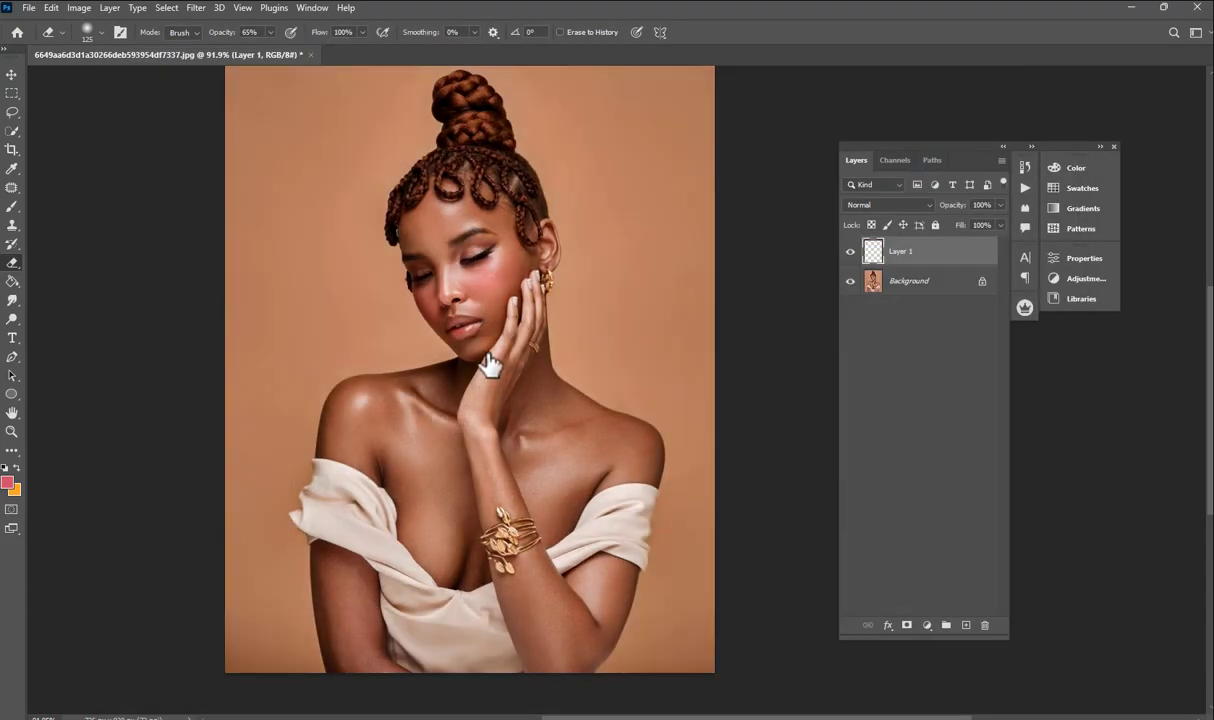
# Step: Examine the graded portrait at several magnifications
pyautogui.scroll(2, 455, 238)
pyautogui.scroll(-3, 453, 290)
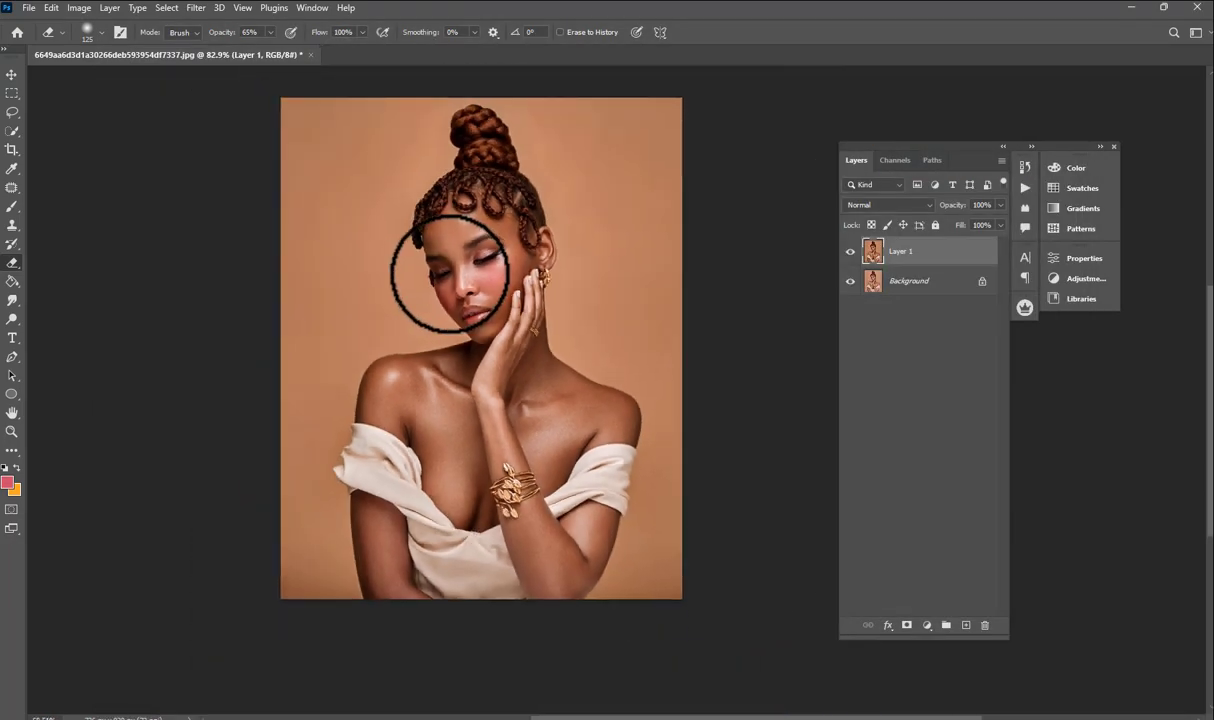
pyautogui.scroll(2, 434, 271)
pyautogui.scroll(-1, 425, 257)
pyautogui.scroll(1, 449, 257)
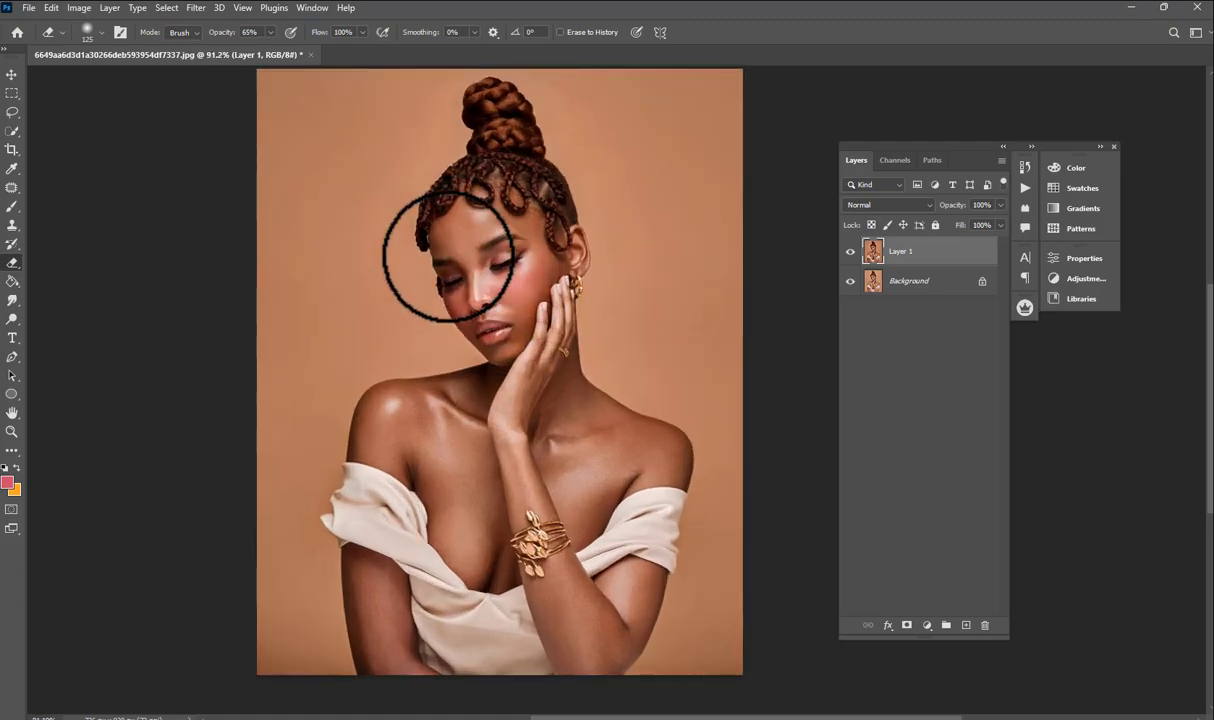